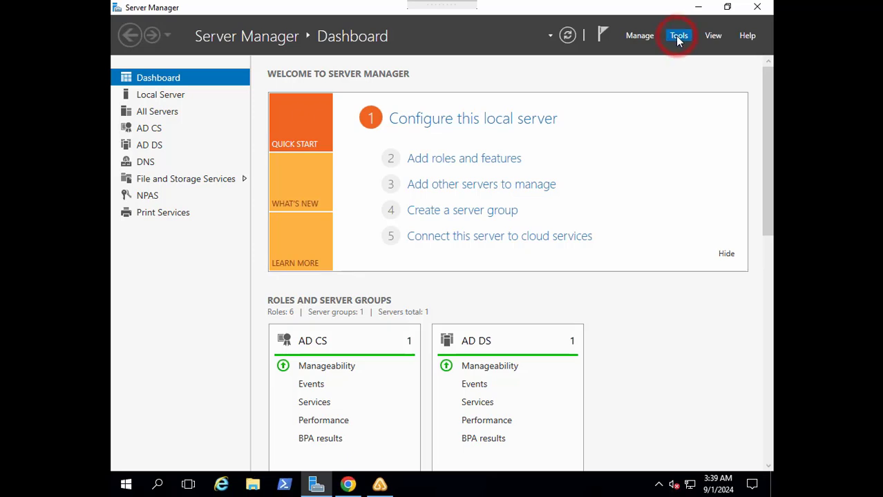
Open the Group Policy Management console and the Active Directory Users and Computers console from Server Manager
{"action": "left_click", "coordinate": [677, 36]}
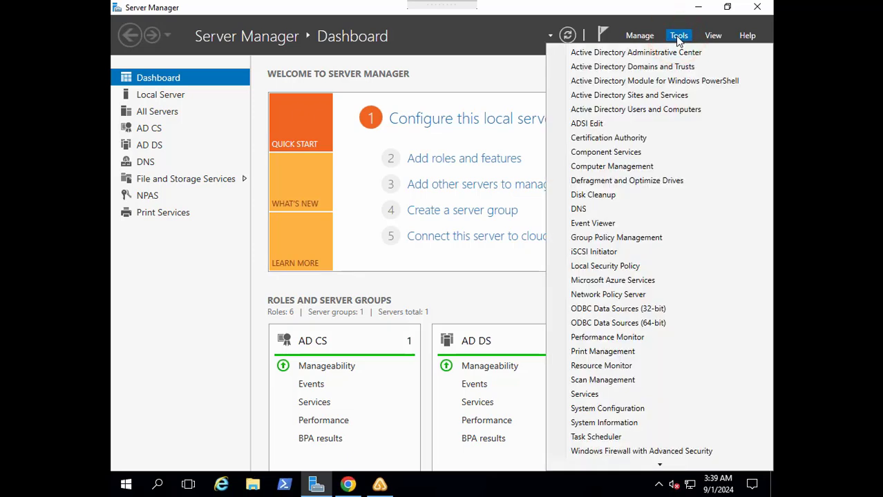
{"action": "left_click", "coordinate": [601, 239]}
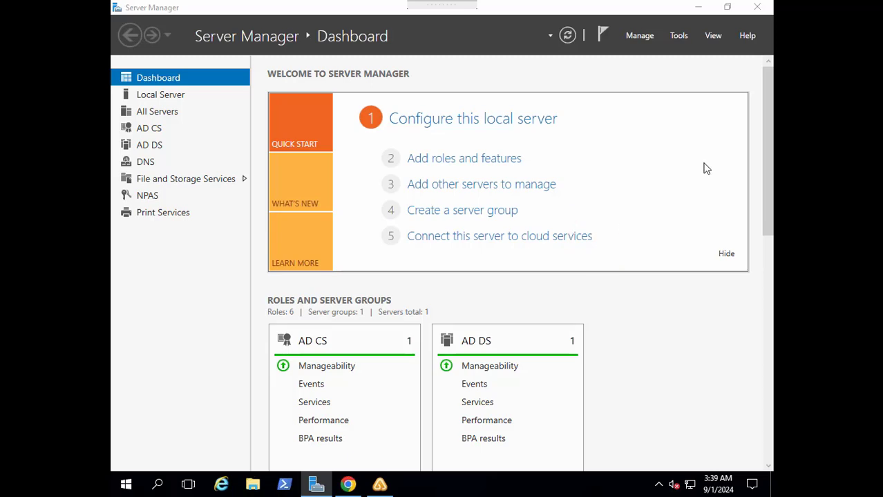
{"action": "left_click", "coordinate": [698, 7]}
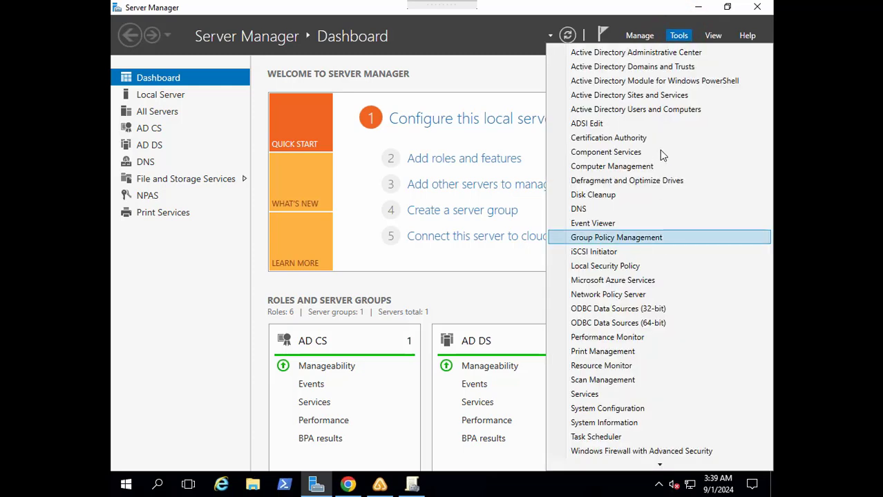
{"action": "left_click", "coordinate": [686, 111]}
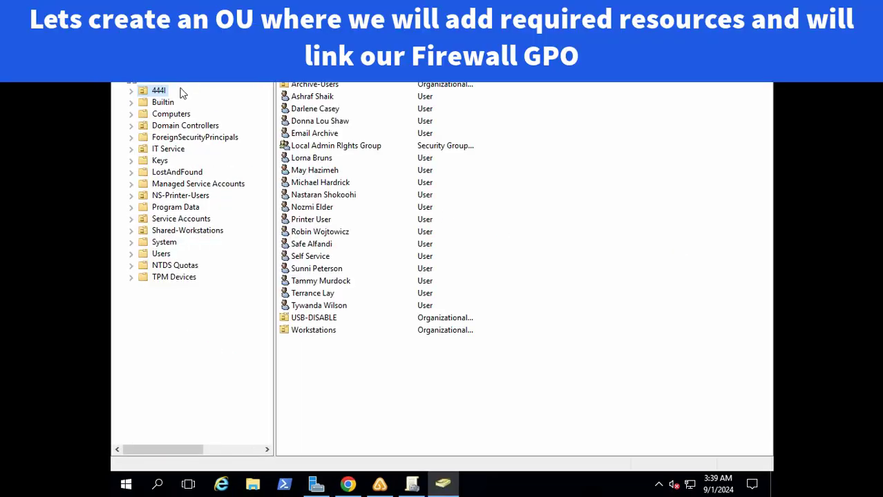
Create an organizational unit named Test Windows Firewall directly under the domain, without protection from accidental deletion
{"action": "right_click", "coordinate": [182, 82]}
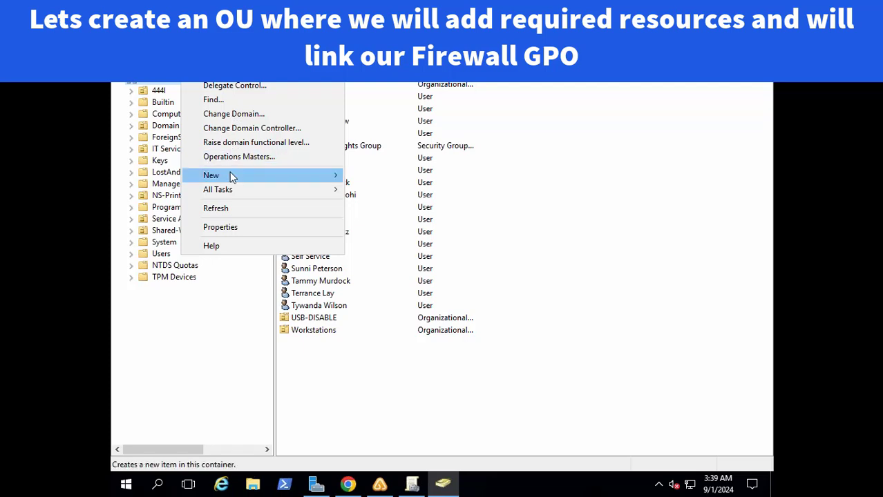
{"action": "mouse_move", "coordinate": [230, 175]}
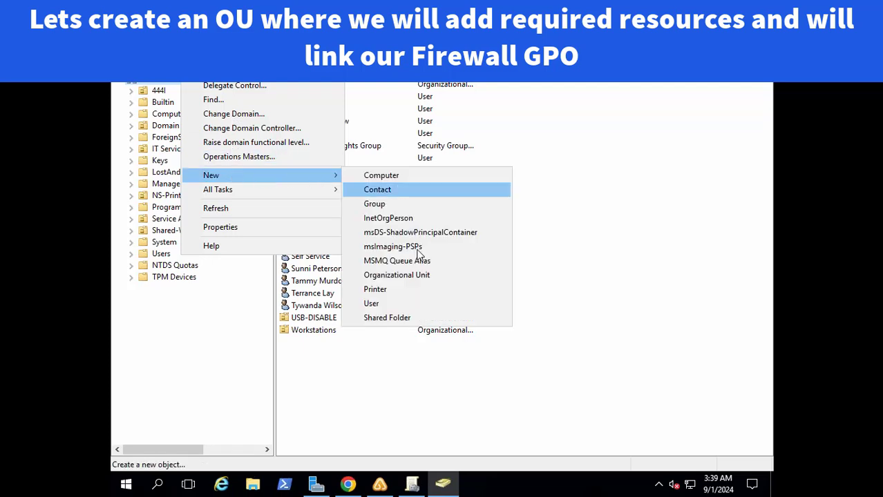
{"action": "left_click", "coordinate": [413, 275]}
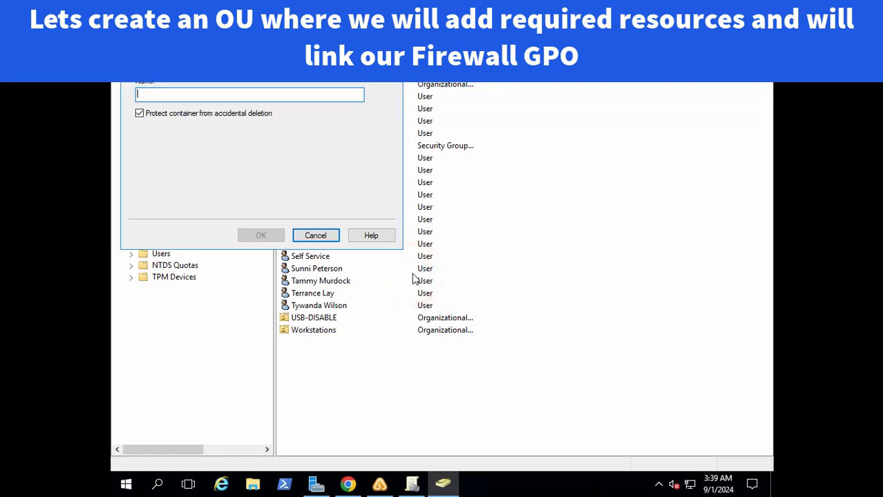
{"action": "type", "text": "Test Window"}
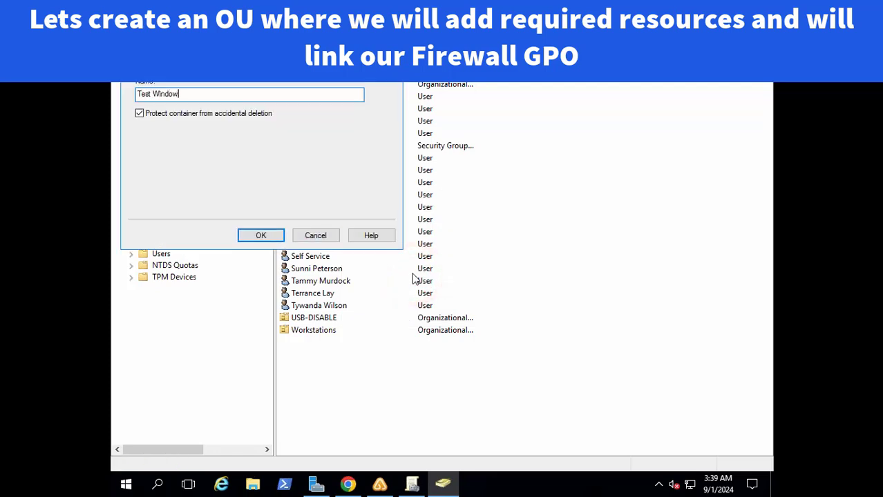
{"action": "type", "text": "s Firewall"}
{"action": "left_click", "coordinate": [158, 118]}
{"action": "triple_click", "coordinate": [221, 94]}
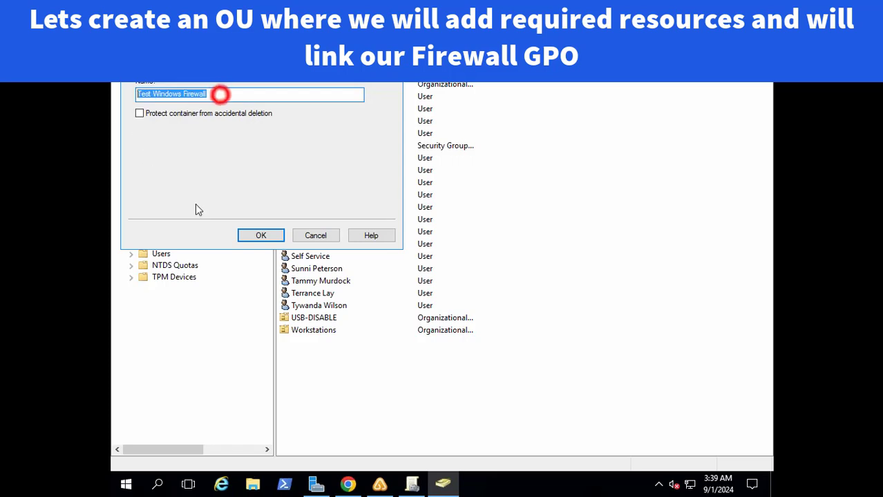
{"action": "left_click", "coordinate": [262, 235]}
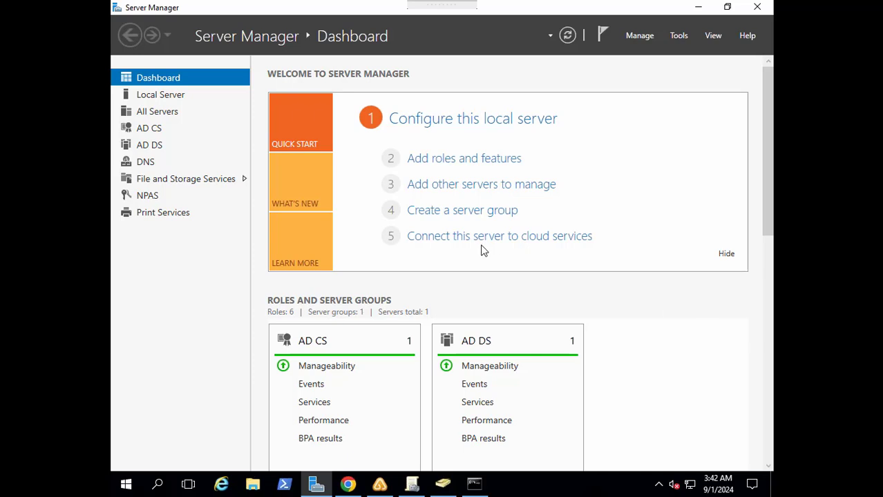
Switch to the Command Prompt, examine the ping replies from WS444I07261022, and minimize the window
{"action": "left_click", "coordinate": [474, 484]}
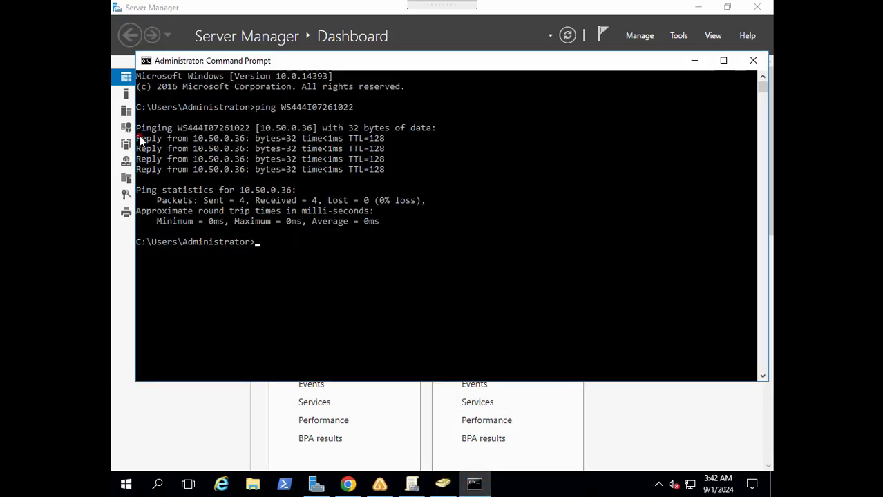
{"action": "left_click_drag", "start_coordinate": [139, 138], "coordinate": [366, 177]}
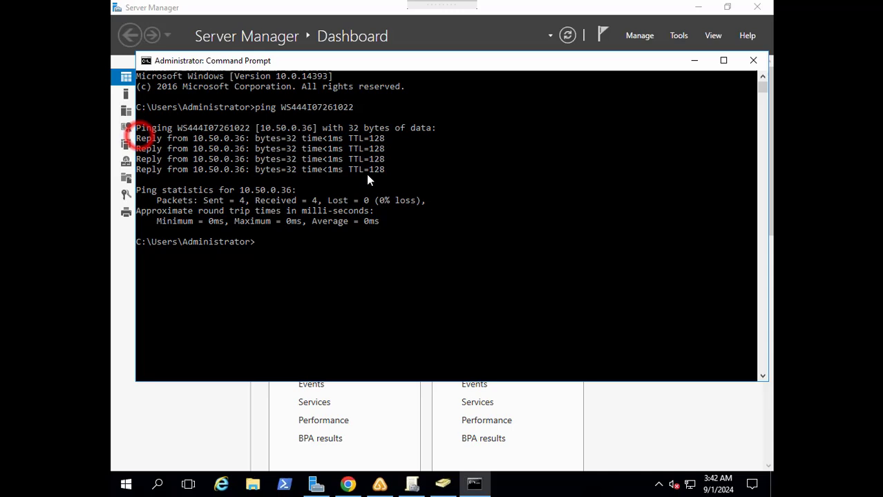
{"action": "left_click", "coordinate": [694, 60]}
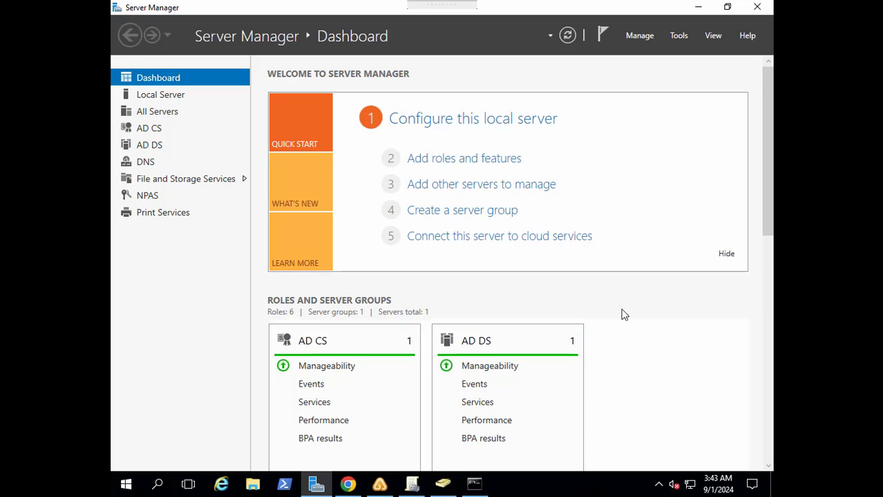
Switch to Group Policy Management and create a GPO named "WIndows Firewall Test Policy" under Group Policy Objects, with no source starter GPO
{"action": "left_click", "coordinate": [410, 486]}
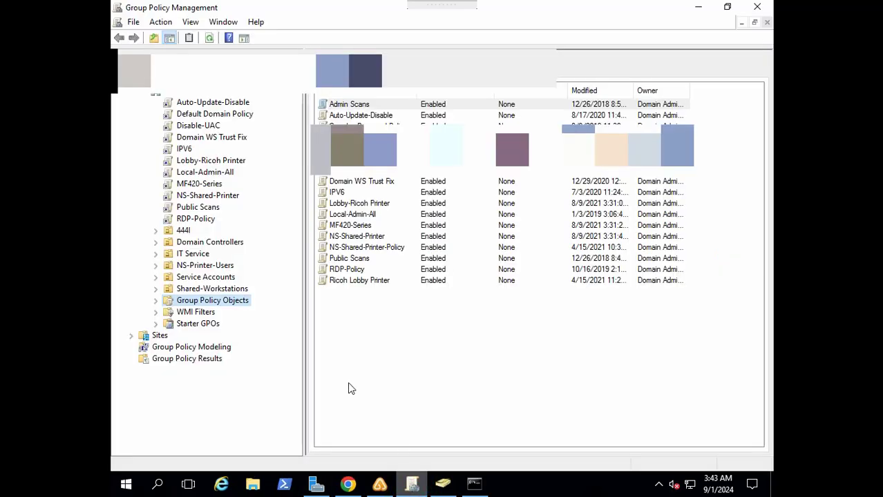
{"action": "left_click", "coordinate": [145, 97]}
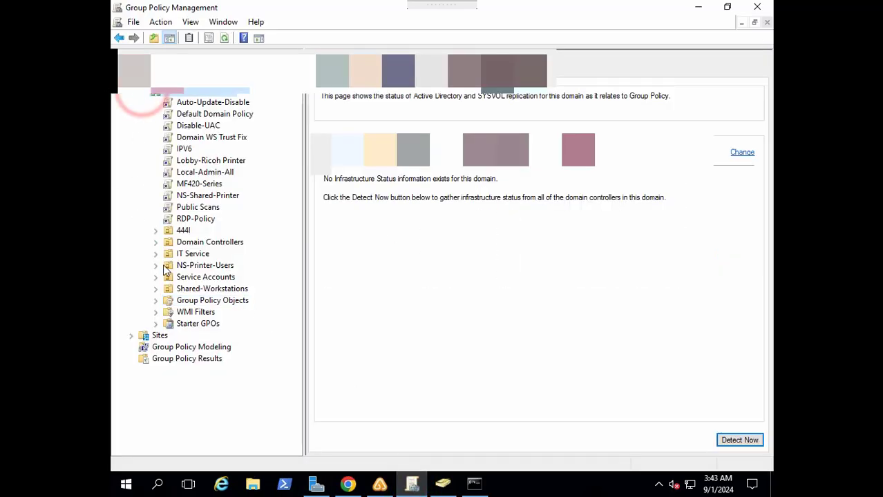
{"action": "left_click", "coordinate": [155, 300]}
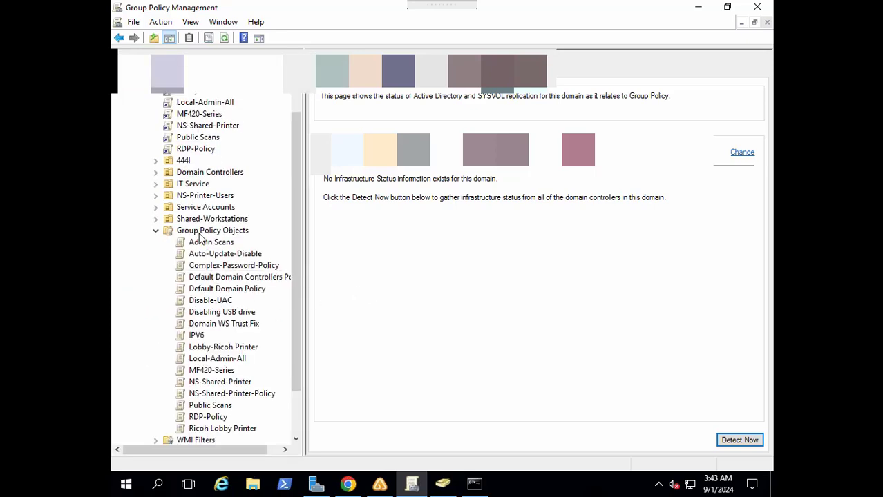
{"action": "right_click", "coordinate": [200, 236]}
{"action": "left_click", "coordinate": [221, 239]}
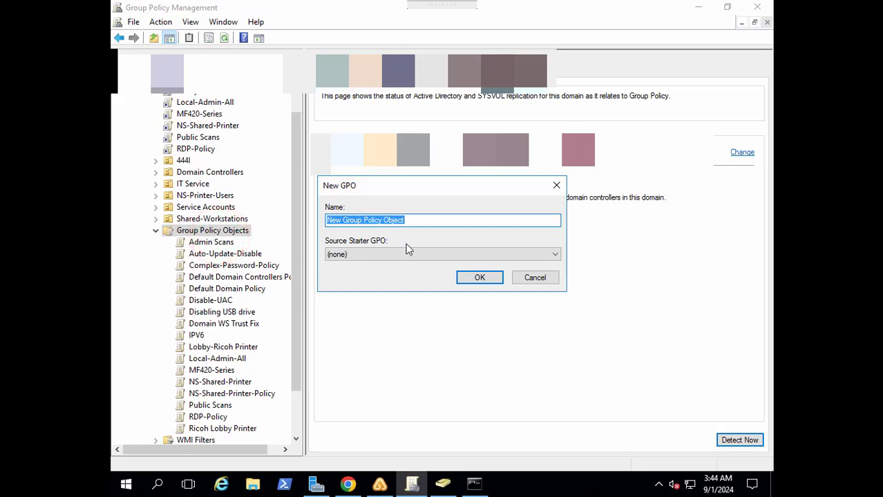
{"action": "type", "text": "Windows"}
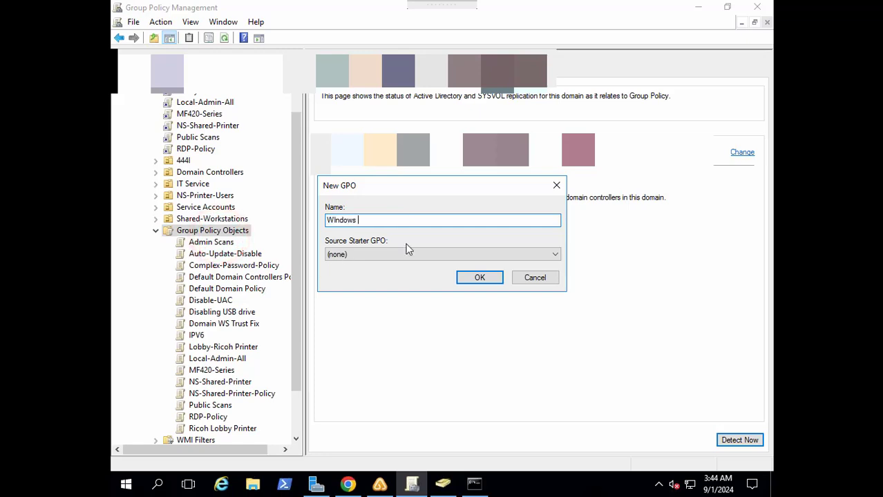
{"action": "type", "text": " Firewall Test Policy"}
{"action": "left_click", "coordinate": [480, 278]}
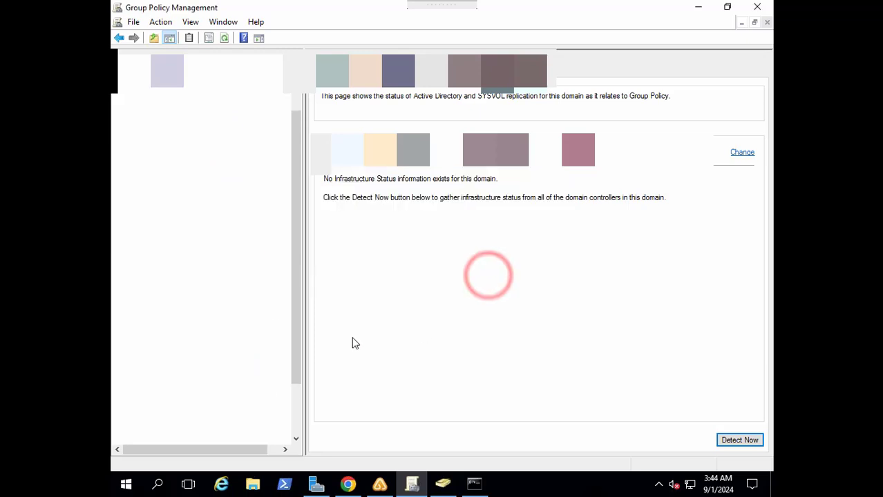
Open the WIndows Firewall Test Policy GPO for editing and maximize the editor window
{"action": "left_click", "coordinate": [214, 345]}
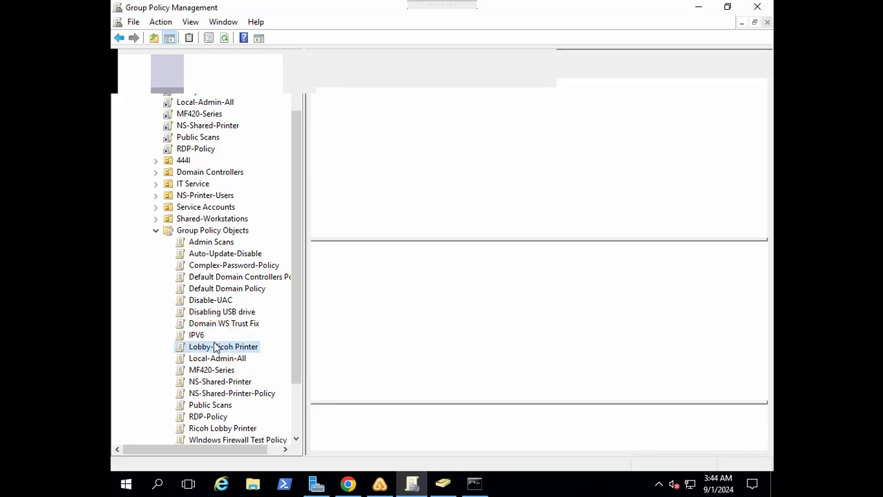
{"action": "left_click", "coordinate": [237, 440]}
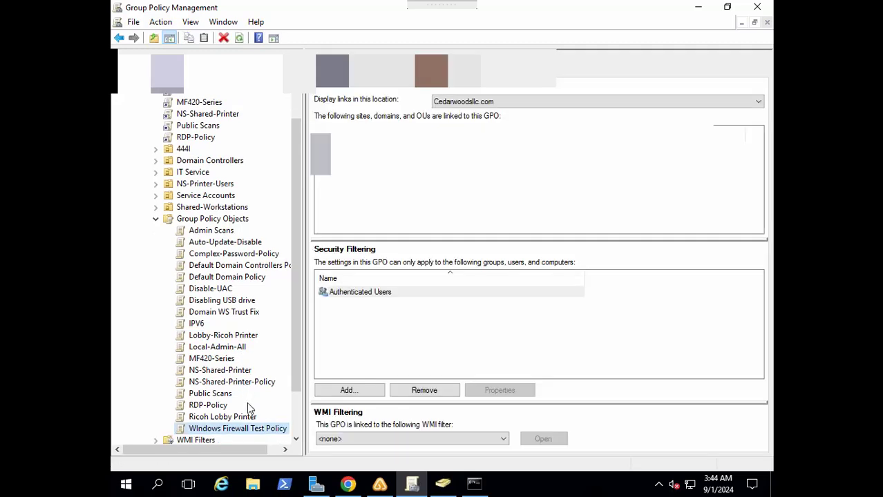
{"action": "right_click", "coordinate": [224, 429]}
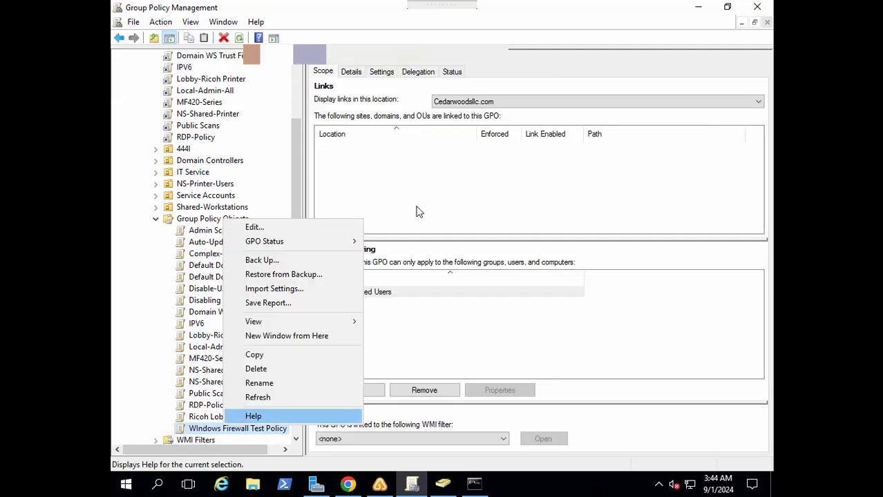
{"action": "left_click", "coordinate": [274, 231]}
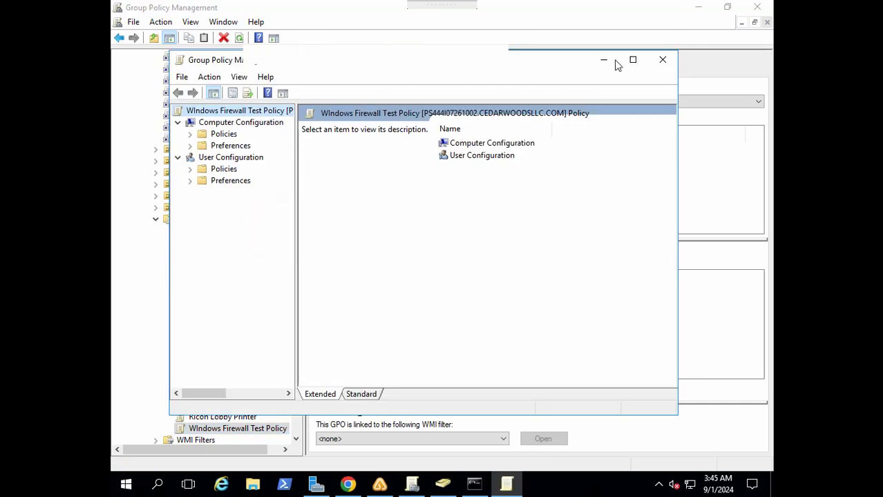
{"action": "left_click", "coordinate": [633, 59]}
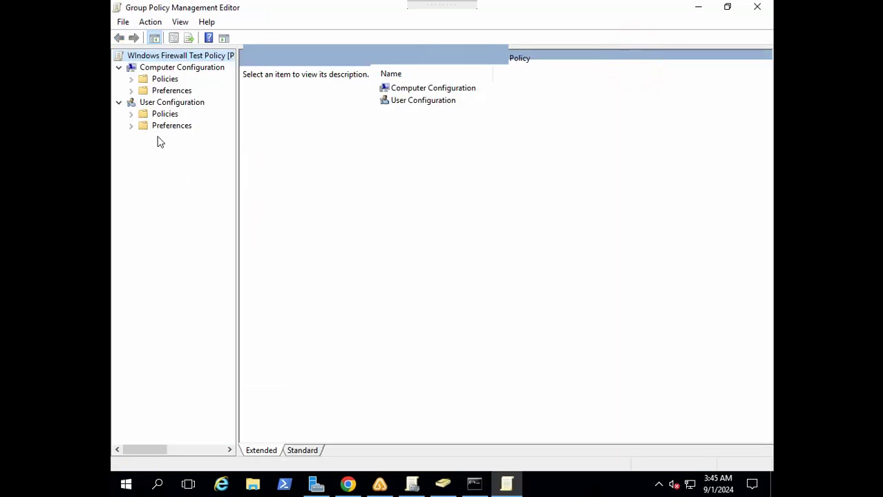
Expand Computer Configuration's Policies, Windows Settings and Security Settings, and widen the tree pane so the full node names fit
{"action": "left_click", "coordinate": [131, 80]}
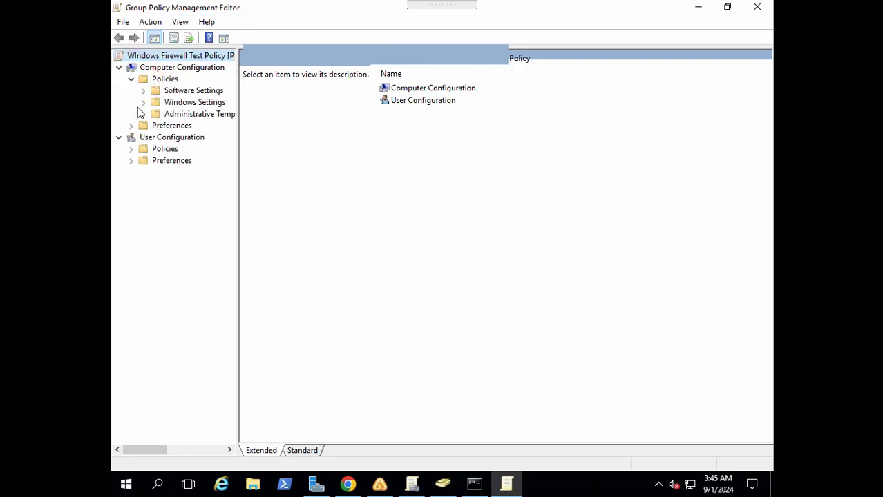
{"action": "left_click", "coordinate": [144, 104]}
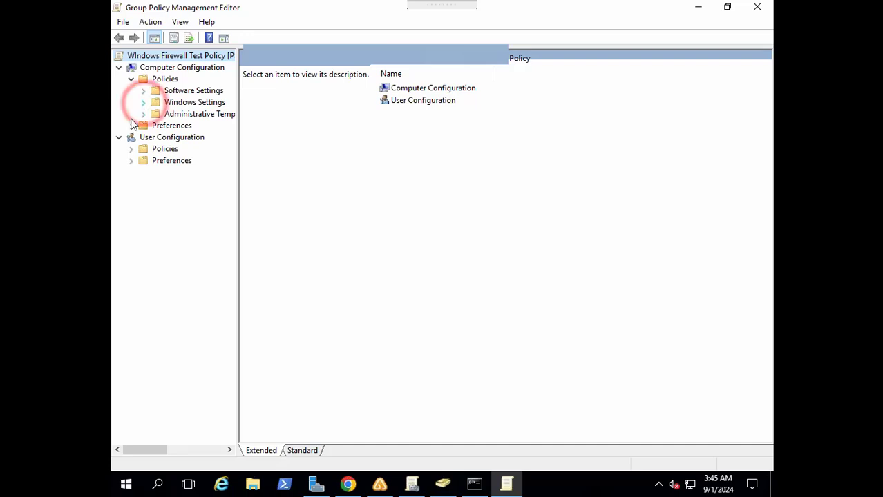
{"action": "left_click", "coordinate": [143, 102]}
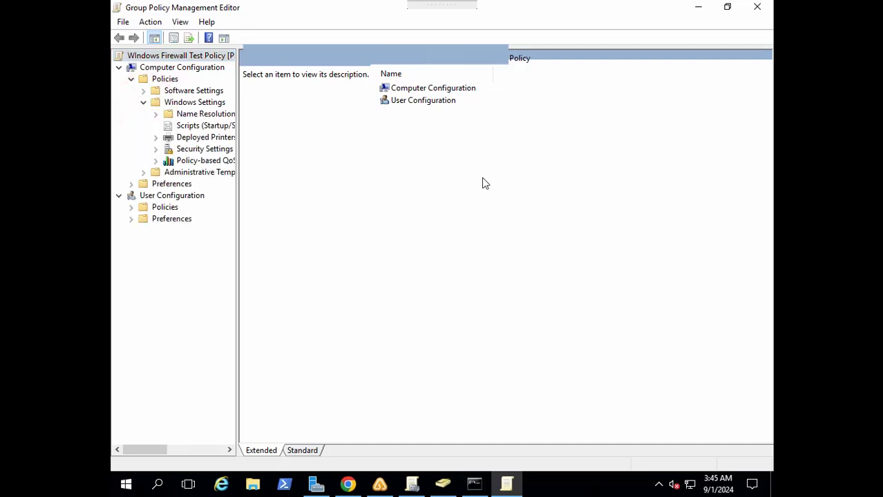
{"action": "left_click_drag", "start_coordinate": [238, 228], "coordinate": [315, 233]}
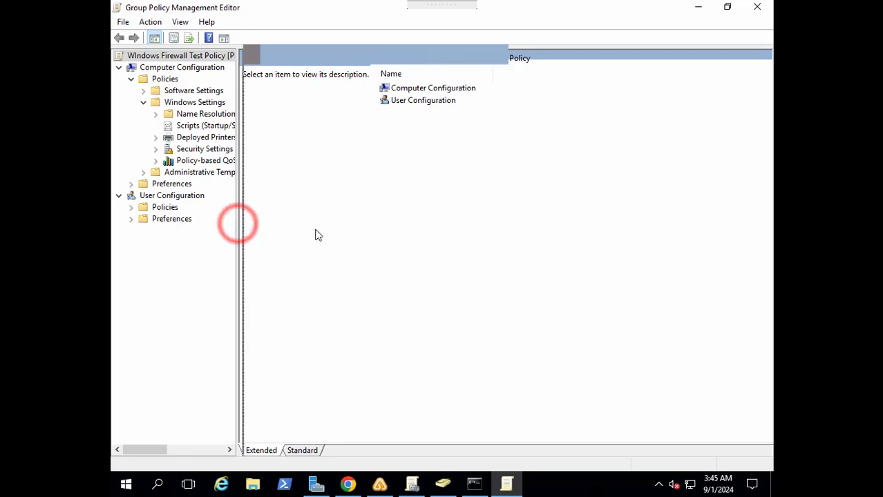
{"action": "left_click", "coordinate": [155, 149]}
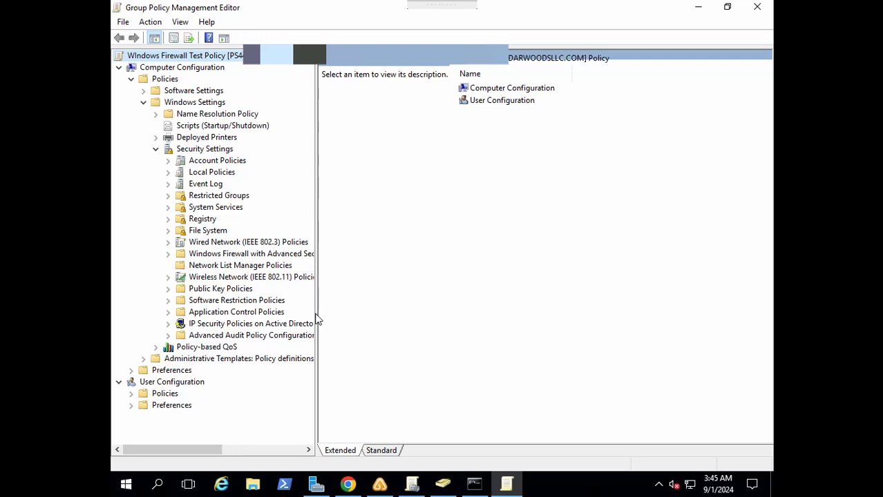
{"action": "left_click_drag", "start_coordinate": [317, 320], "coordinate": [374, 319]}
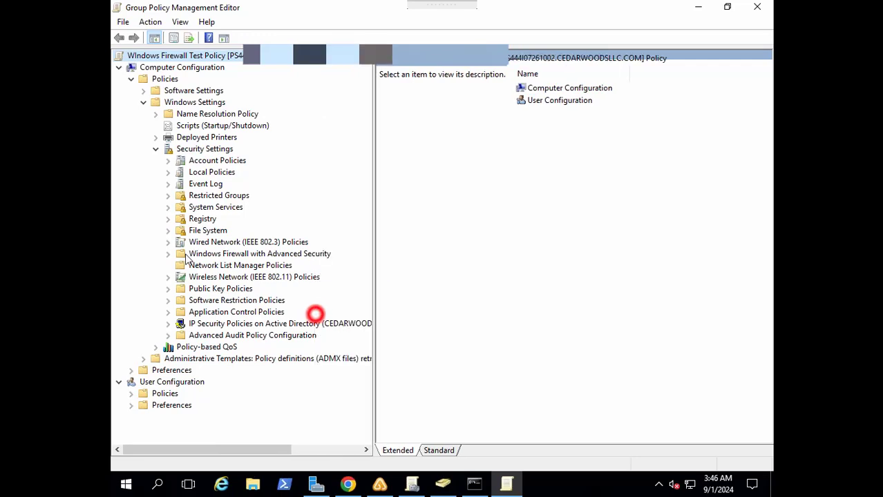
Expand Windows Firewall with Advanced Security down to its rule nodes and open the properties of its LDAP policy node
{"action": "left_click", "coordinate": [250, 255]}
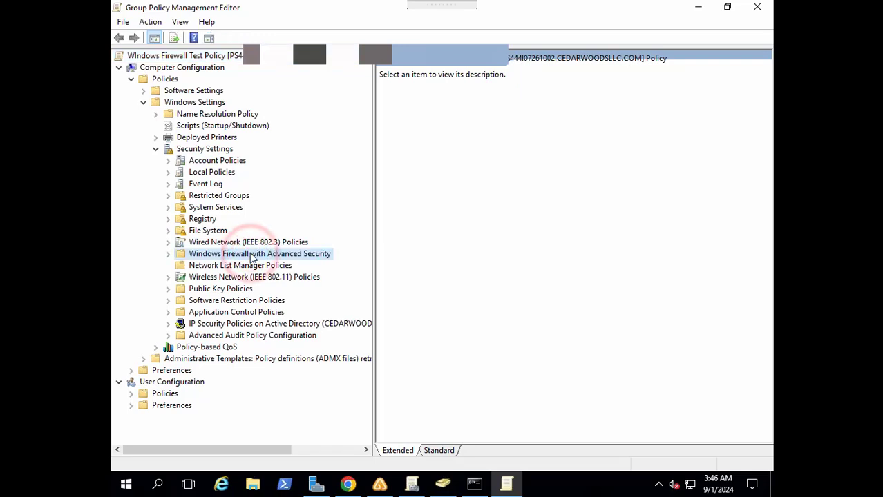
{"action": "double_click", "coordinate": [250, 255]}
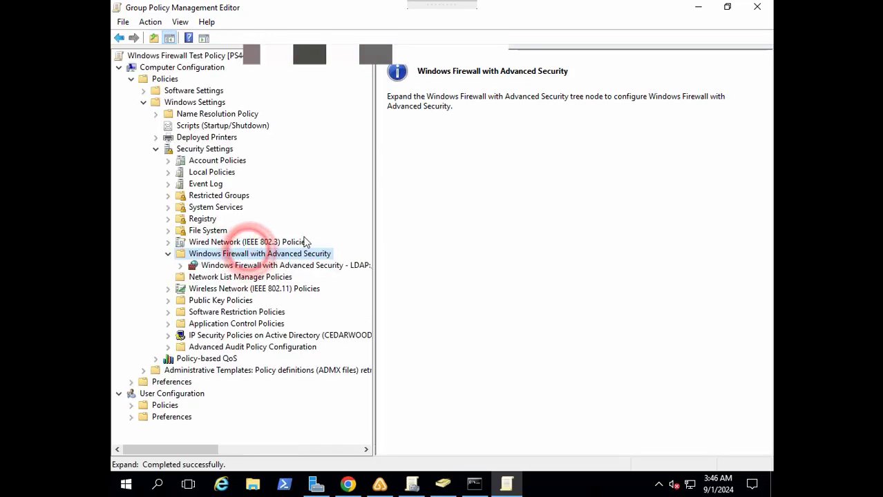
{"action": "left_click", "coordinate": [181, 267]}
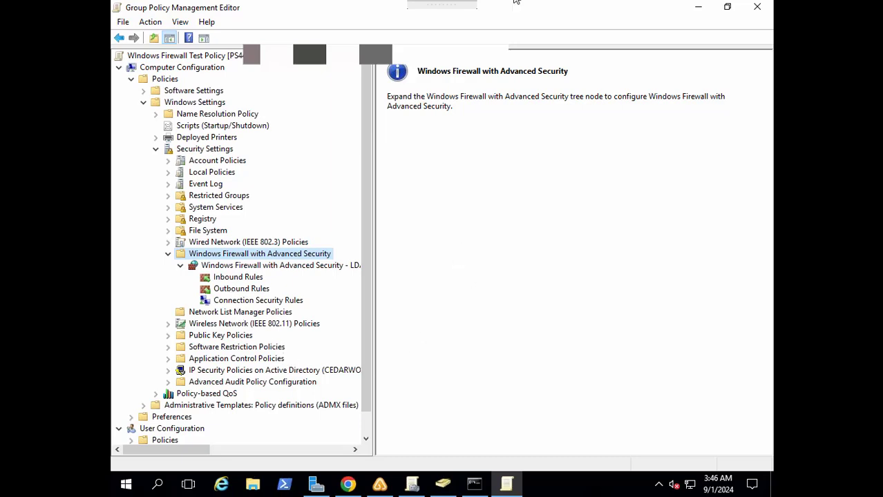
{"action": "right_click", "coordinate": [253, 267]}
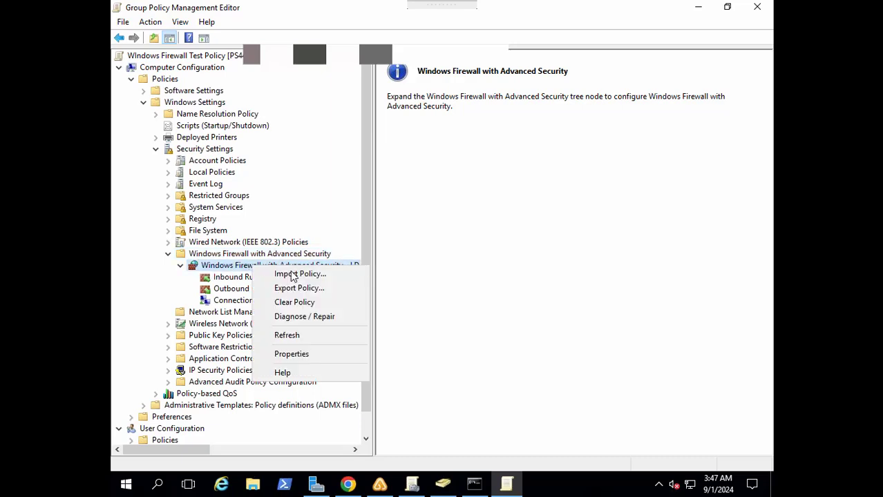
{"action": "left_click", "coordinate": [305, 357]}
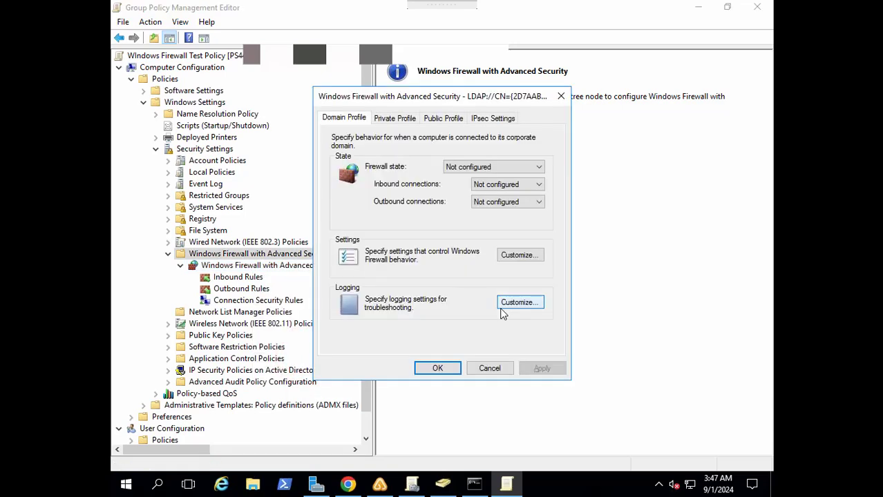
Set the firewall state to On (recommended) for the domain, private and public profiles, check the profiles, and save the properties
{"action": "left_click", "coordinate": [471, 165]}
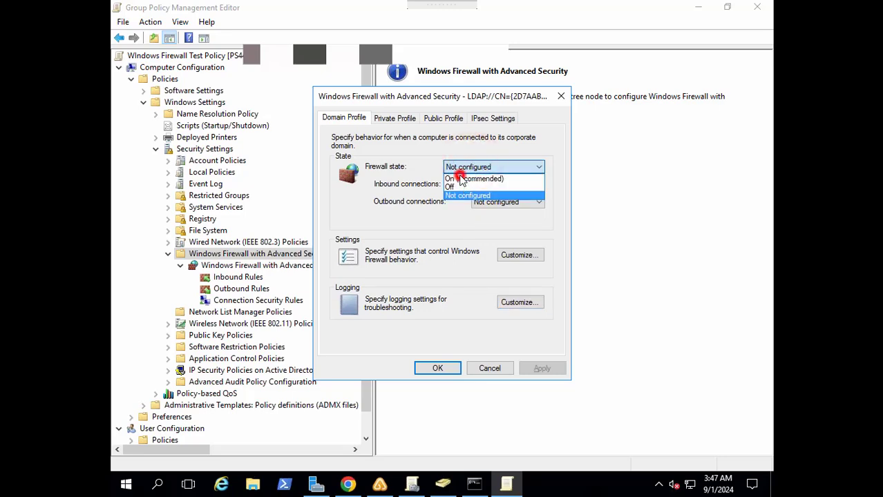
{"action": "left_click", "coordinate": [462, 179]}
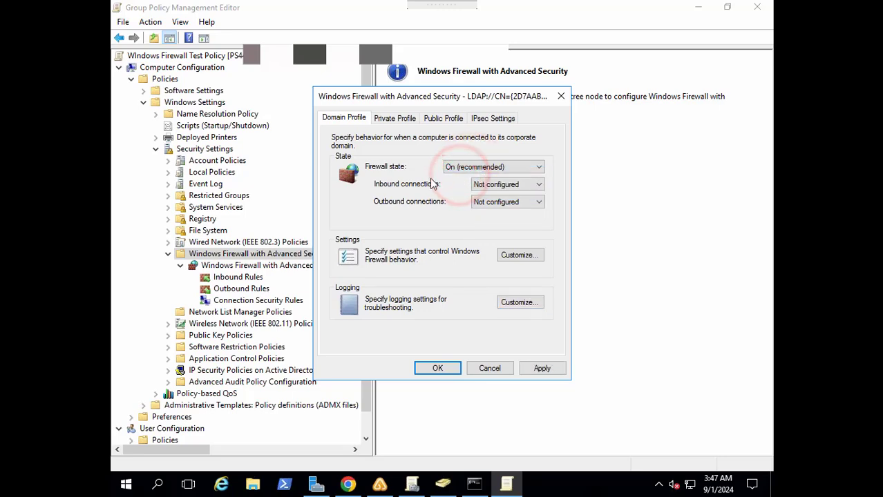
{"action": "left_click", "coordinate": [404, 119]}
{"action": "left_click", "coordinate": [503, 167]}
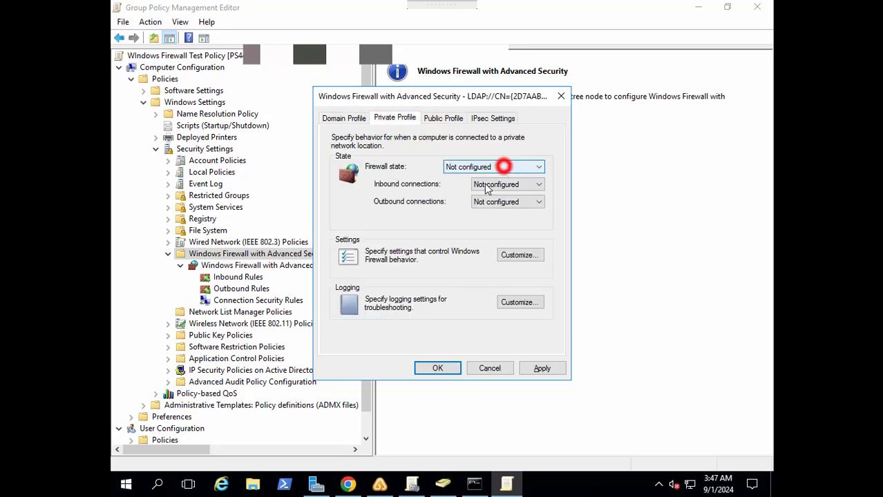
{"action": "left_click", "coordinate": [462, 179]}
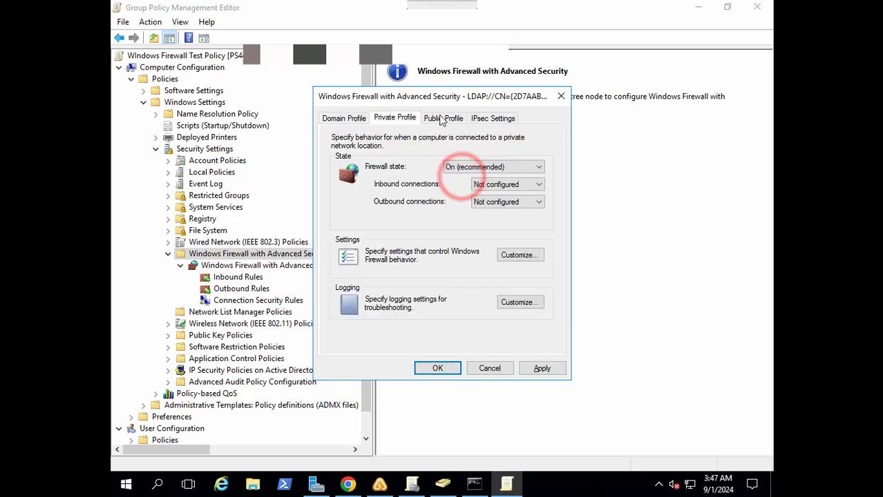
{"action": "left_click", "coordinate": [441, 119]}
{"action": "left_click", "coordinate": [475, 167]}
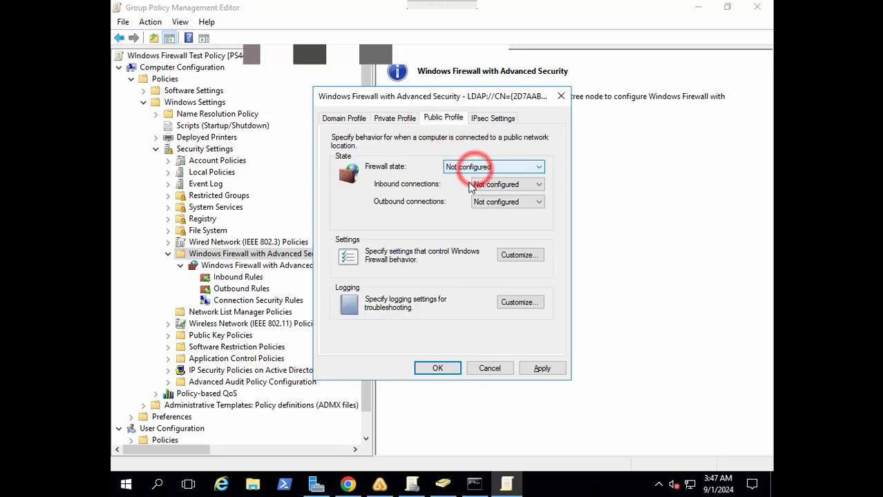
{"action": "left_click", "coordinate": [462, 176]}
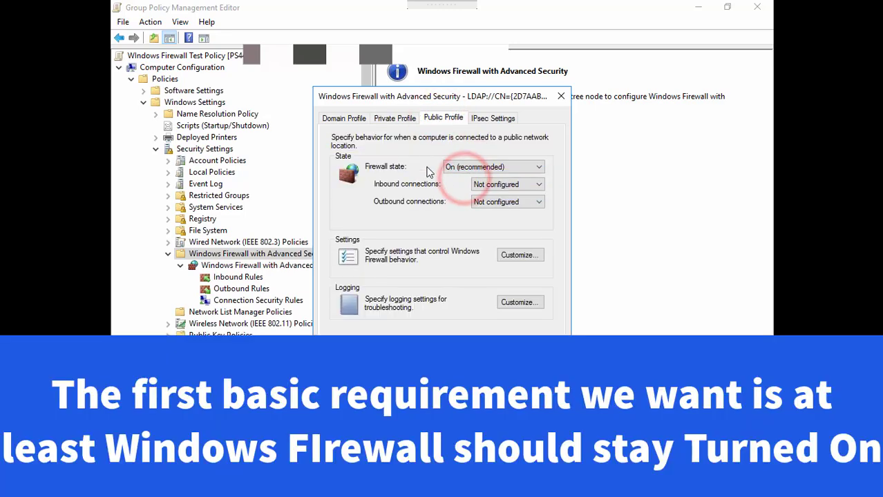
{"action": "left_click", "coordinate": [335, 119]}
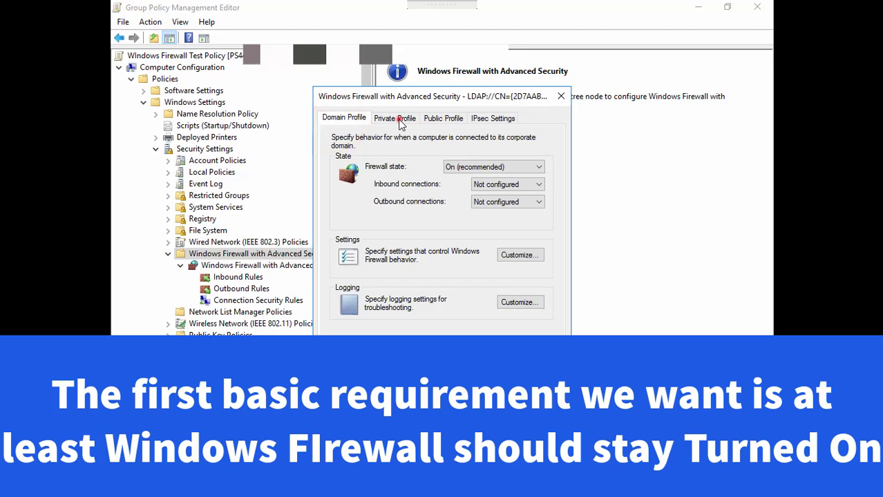
{"action": "left_click", "coordinate": [399, 119]}
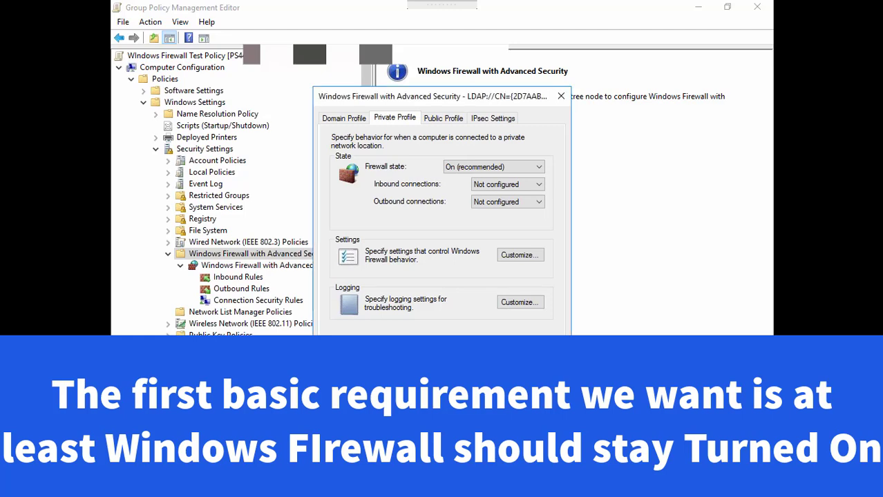
{"action": "left_click", "coordinate": [440, 377]}
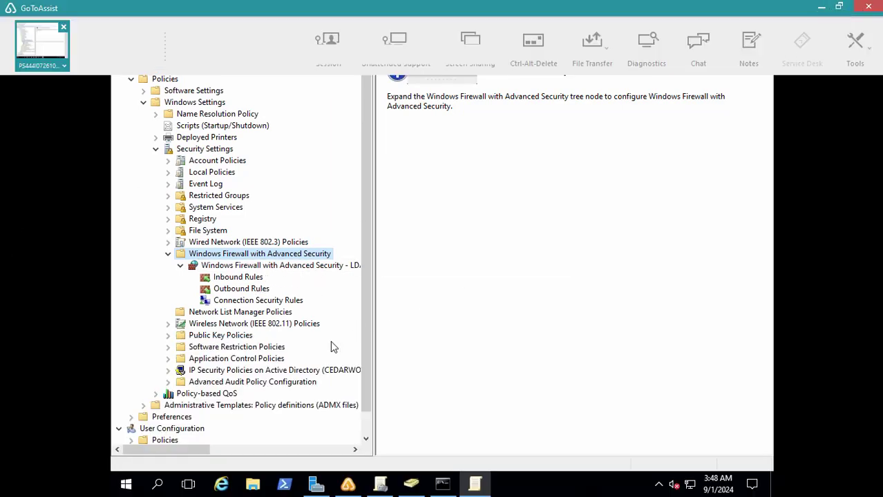
{"action": "left_click", "coordinate": [429, 320]}
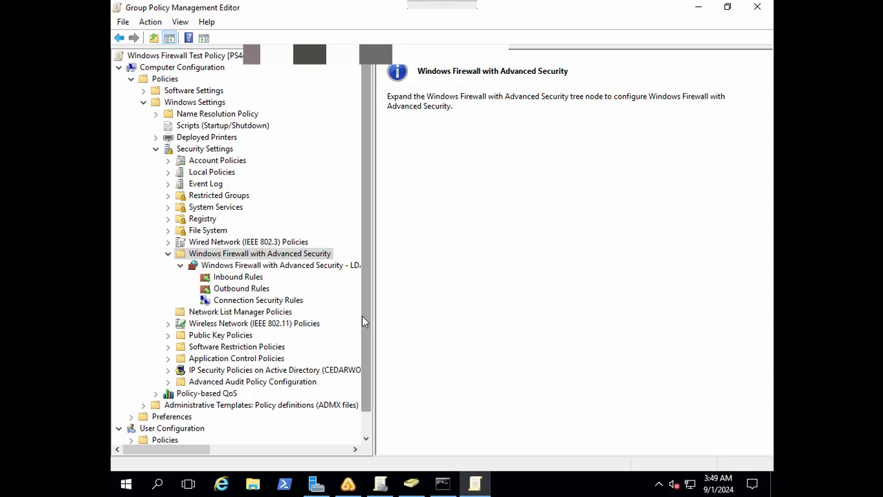
Start a new inbound rule of type Custom that applies to all programs
{"action": "left_click", "coordinate": [228, 278]}
{"action": "right_click", "coordinate": [223, 280]}
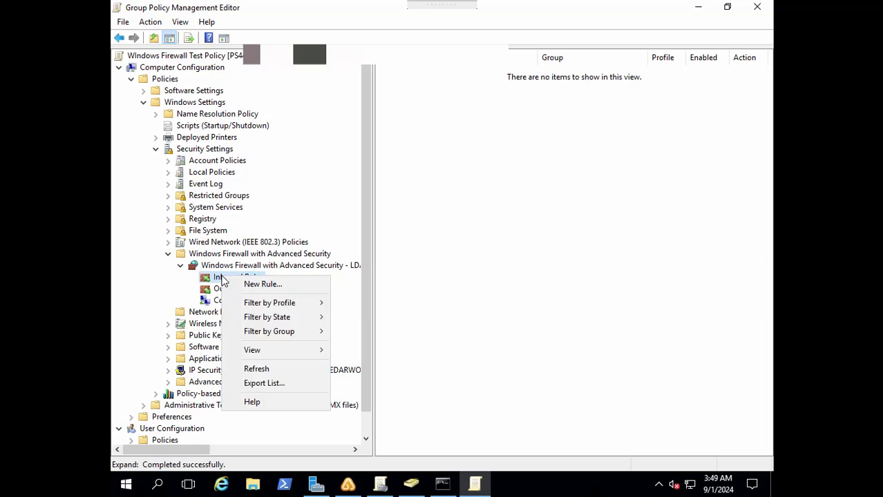
{"action": "left_click", "coordinate": [264, 284]}
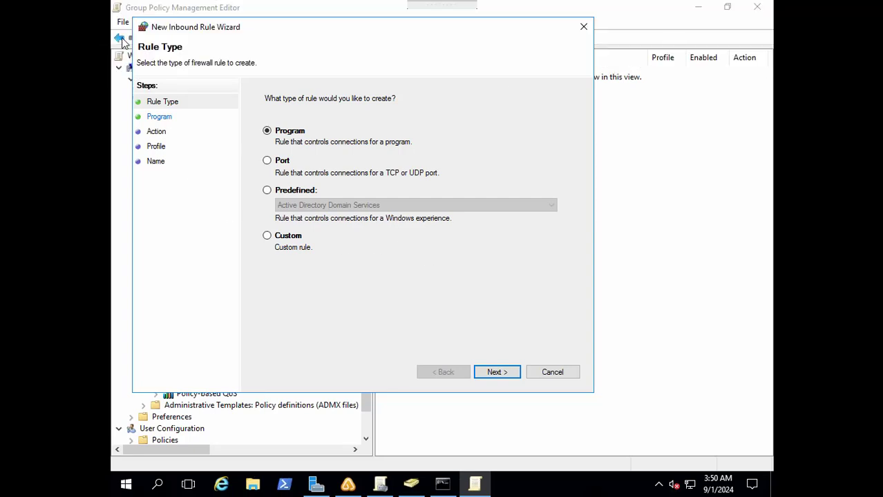
{"action": "left_click", "coordinate": [267, 236]}
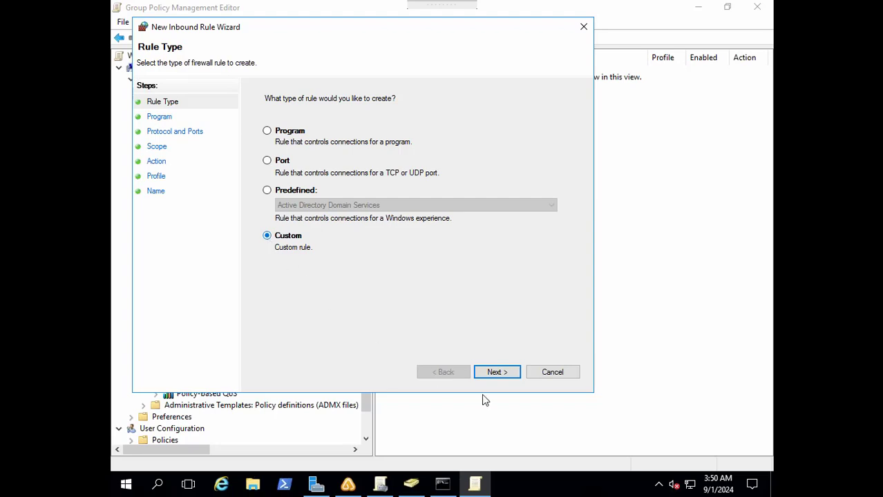
{"action": "left_click", "coordinate": [500, 374]}
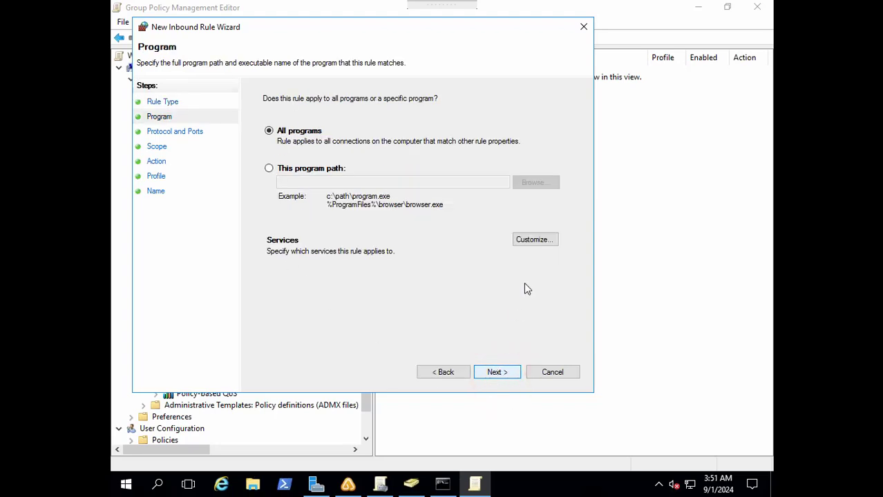
{"action": "left_click", "coordinate": [498, 372]}
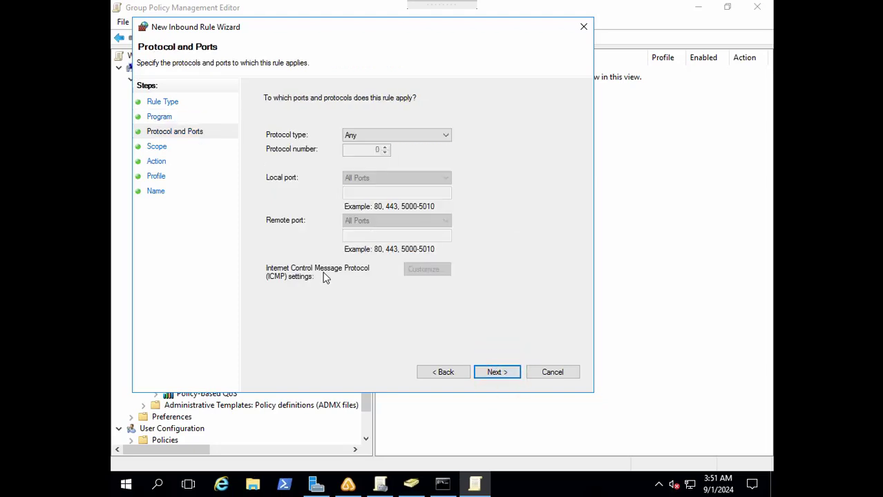
Set the rule's protocol type to ICMPv4 and open its ICMP settings for customization
{"action": "left_click", "coordinate": [409, 137]}
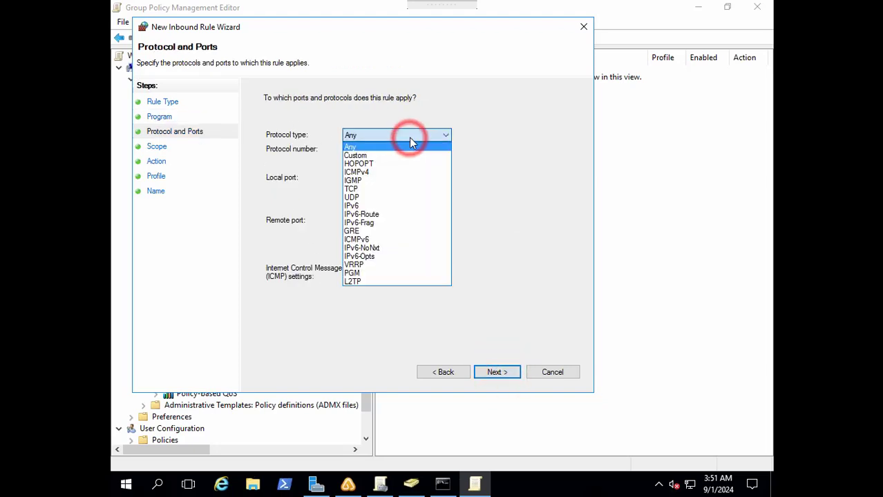
{"action": "left_click", "coordinate": [365, 174]}
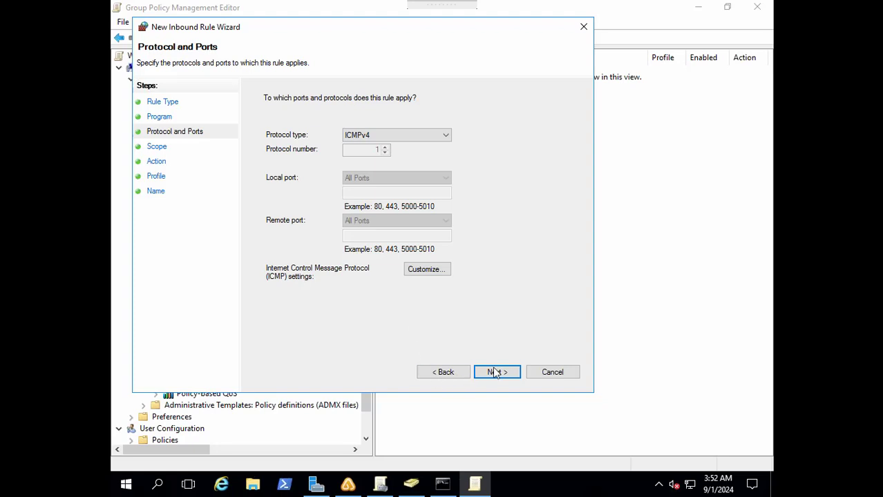
{"action": "left_click", "coordinate": [422, 269]}
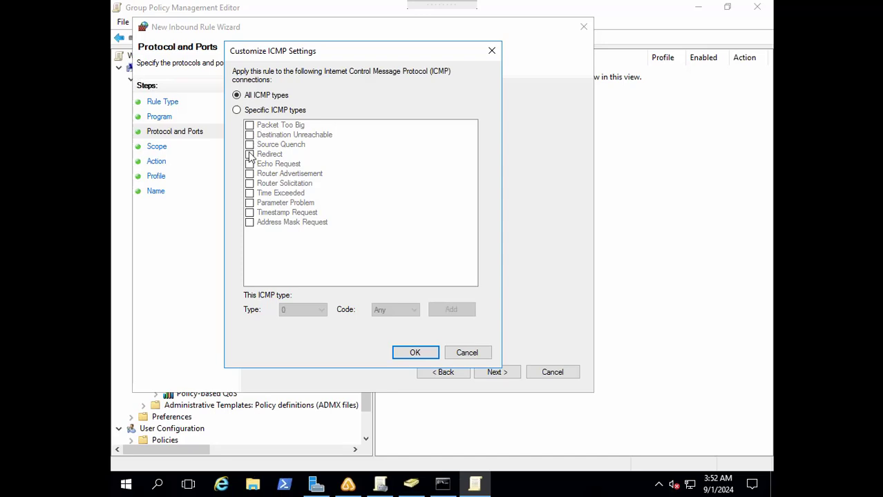
{"action": "left_click", "coordinate": [237, 111]}
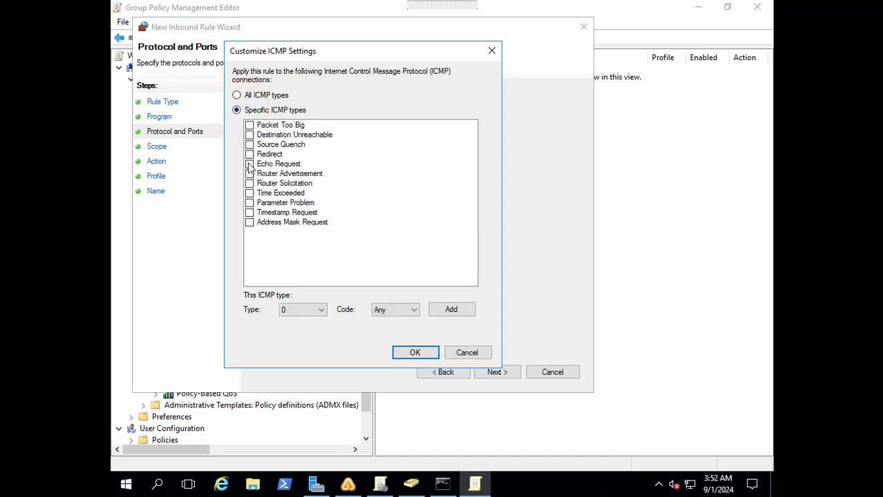
{"action": "left_click", "coordinate": [249, 166]}
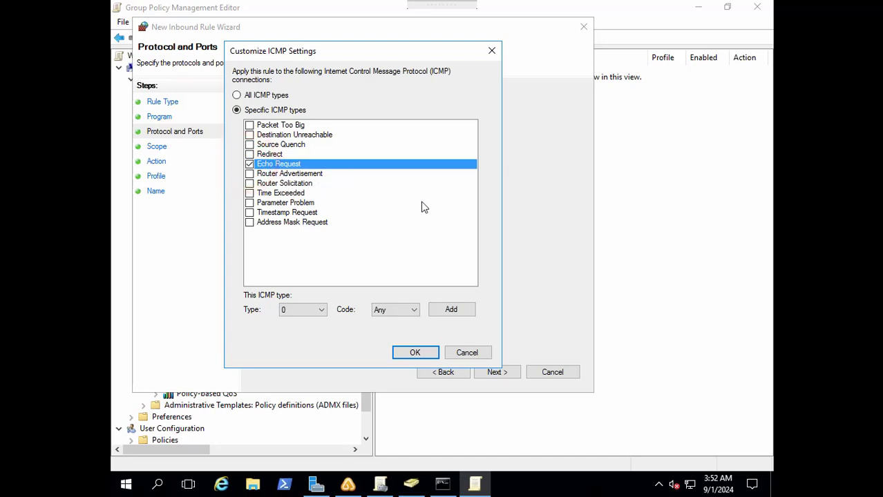
{"action": "left_click", "coordinate": [237, 95]}
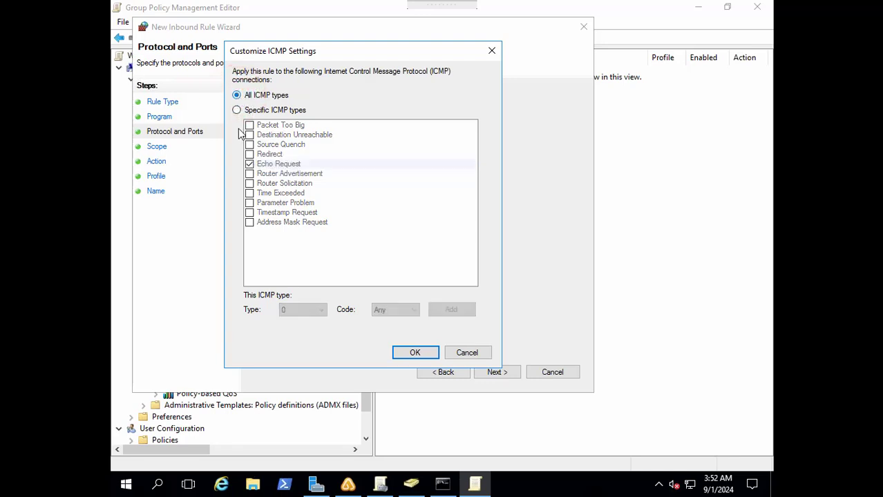
{"action": "left_click", "coordinate": [236, 110]}
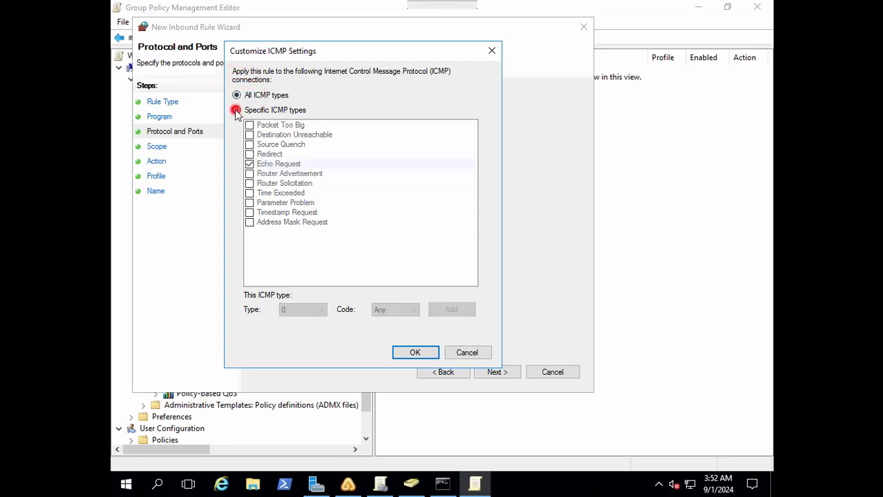
{"action": "left_click", "coordinate": [248, 163]}
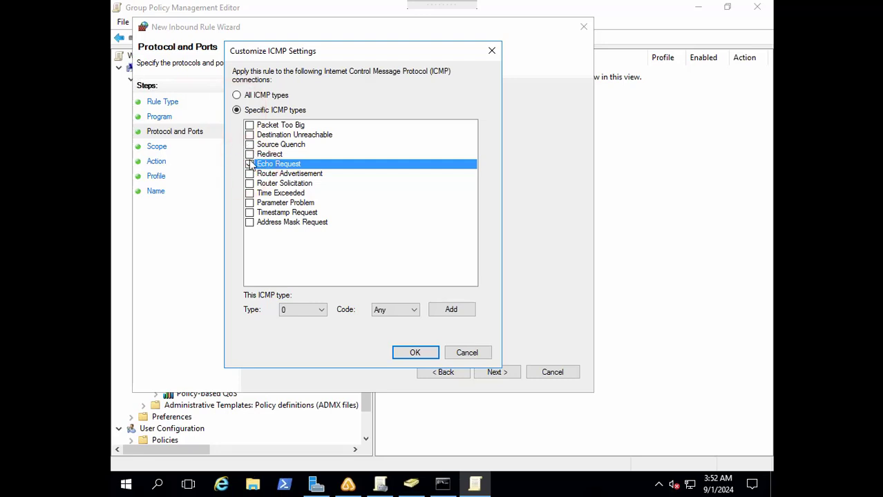
{"action": "left_click", "coordinate": [249, 165]}
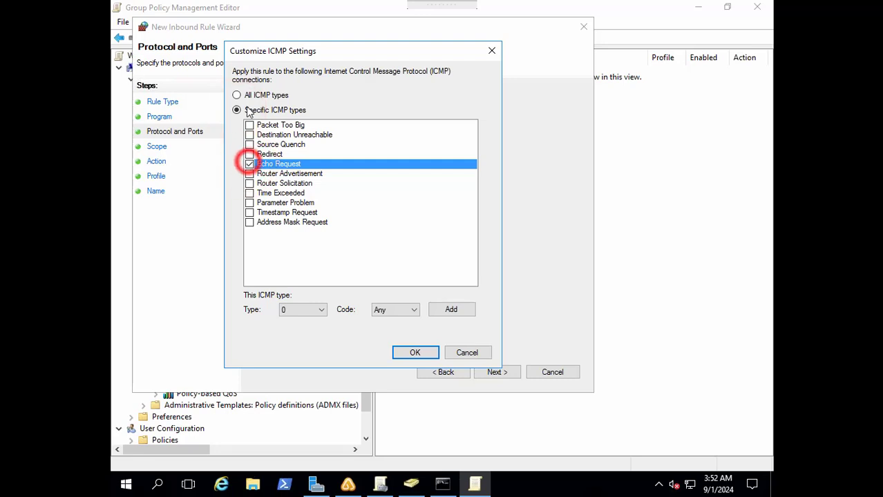
Apply the rule to all ICMP types, confirm the ICMP settings and continue to the rule's scope
{"action": "left_click", "coordinate": [236, 95]}
{"action": "left_click", "coordinate": [236, 94]}
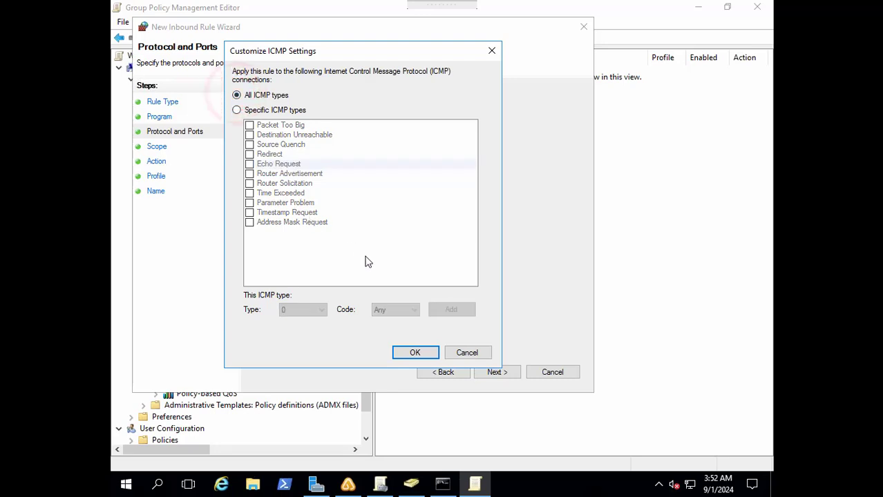
{"action": "left_click", "coordinate": [416, 353]}
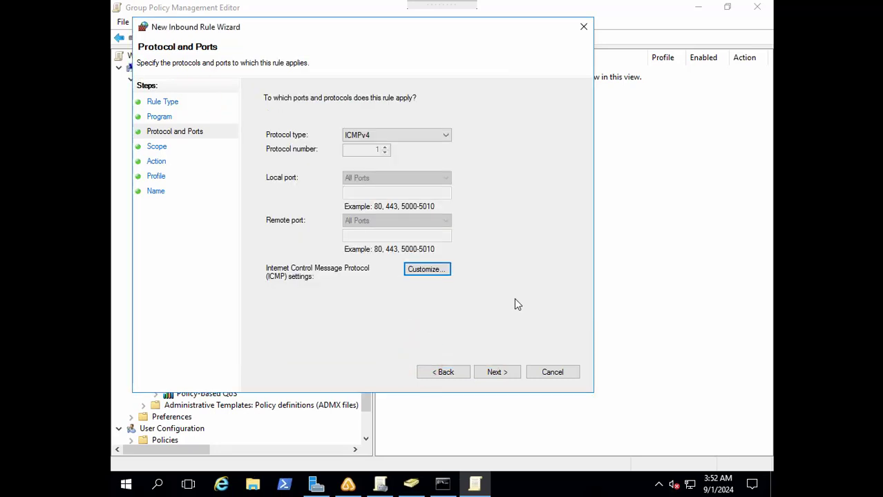
{"action": "left_click", "coordinate": [495, 374]}
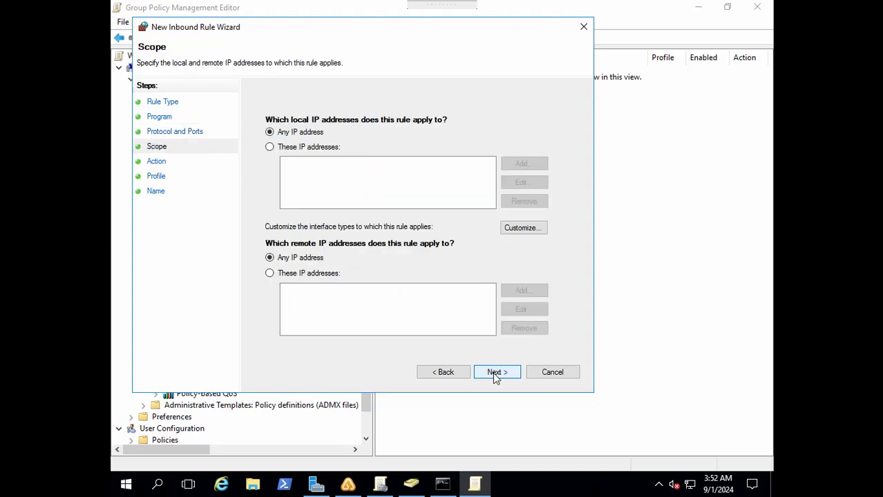
Keep any local IP address in the scope, limit the remote side to specific IP addresses, and start adding an entry
{"action": "left_click", "coordinate": [291, 124]}
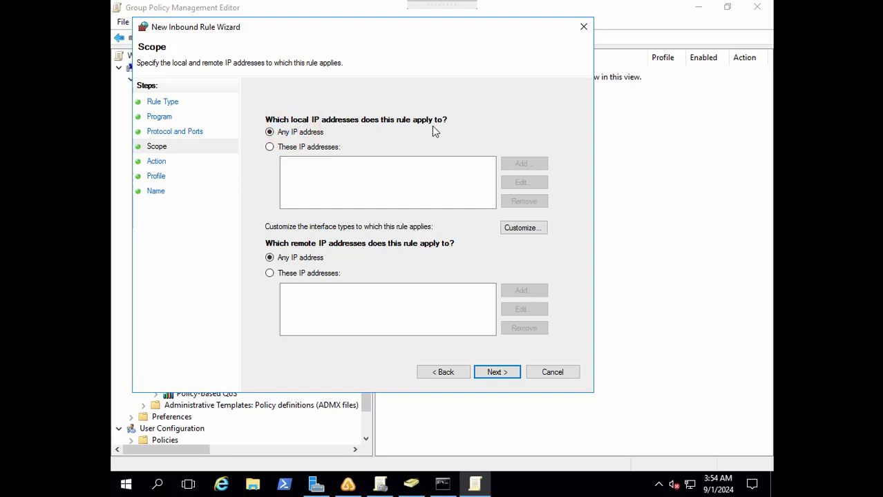
{"action": "left_click", "coordinate": [271, 148]}
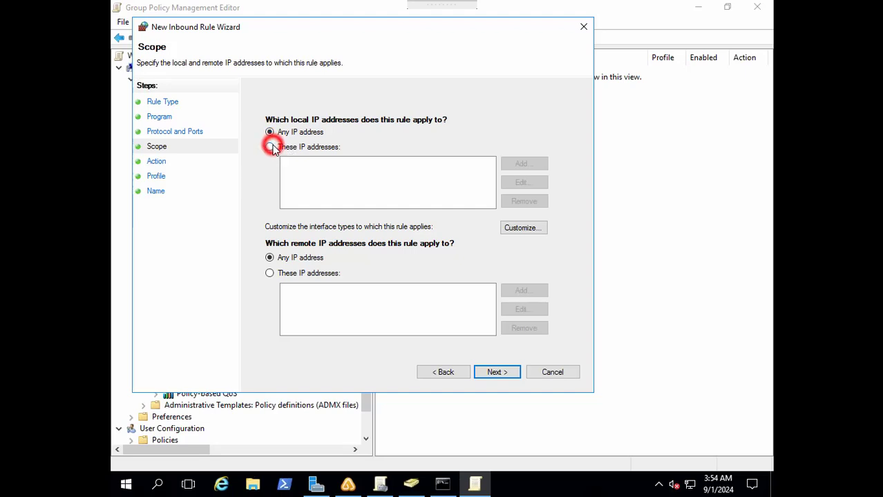
{"action": "left_click", "coordinate": [313, 135]}
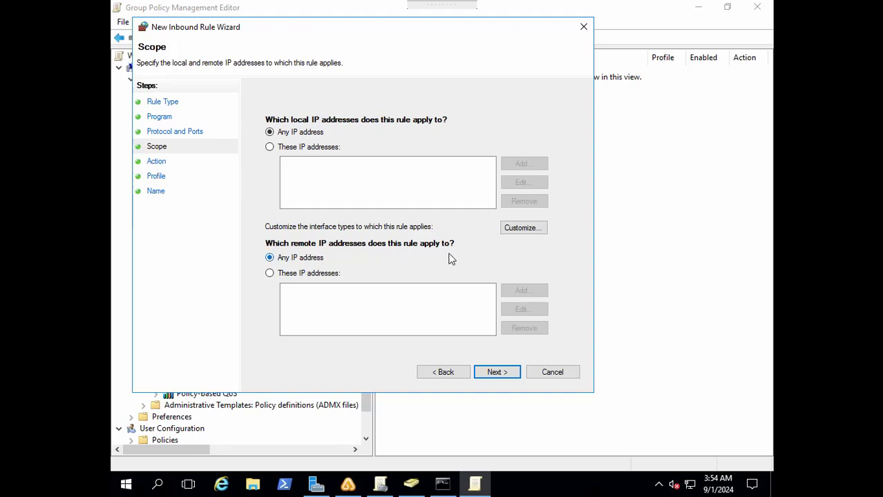
{"action": "left_click", "coordinate": [291, 278]}
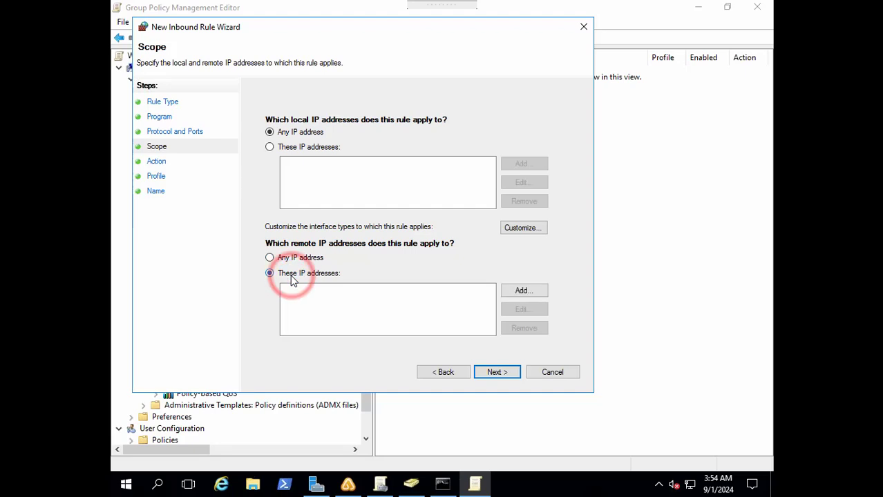
{"action": "left_click", "coordinate": [523, 291]}
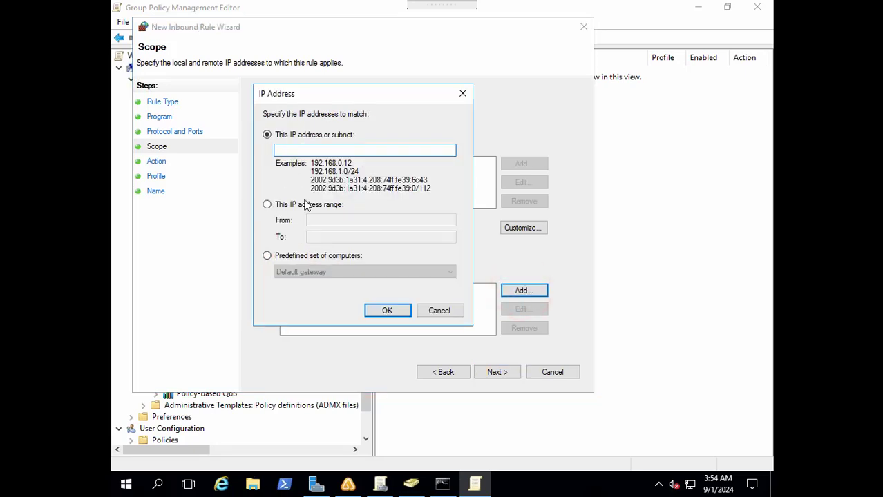
Copy the workstation's IP address 10.50.0.36 from the ping results in Command Prompt and enter it as the remote address
{"action": "left_click", "coordinate": [442, 485]}
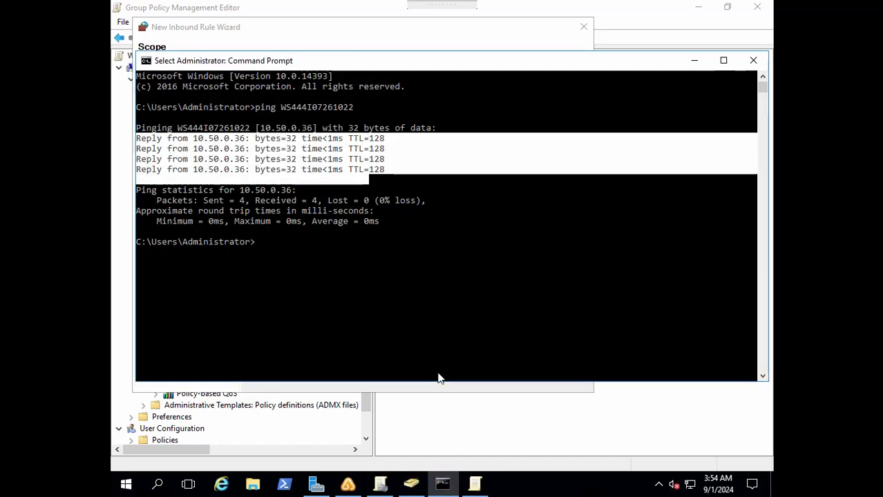
{"action": "left_click", "coordinate": [418, 249]}
{"action": "left_click_drag", "start_coordinate": [245, 137], "coordinate": [195, 137]}
{"action": "right_click", "coordinate": [196, 138]}
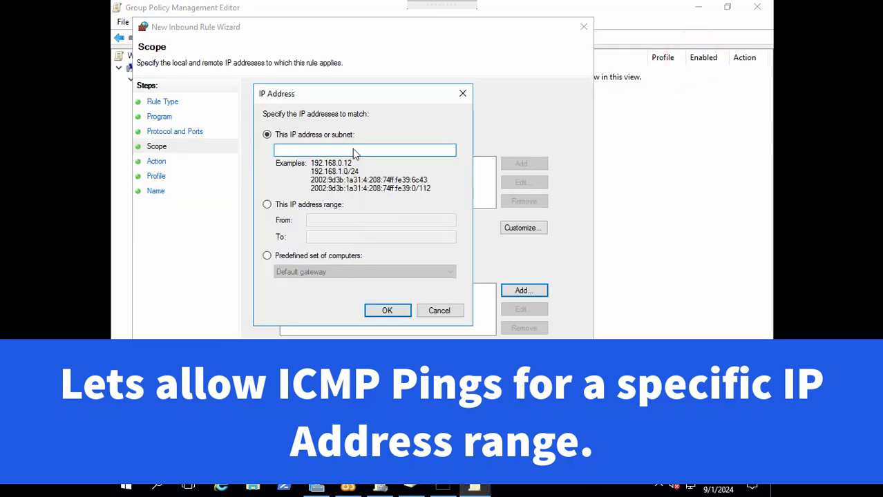
{"action": "left_click", "coordinate": [352, 151]}
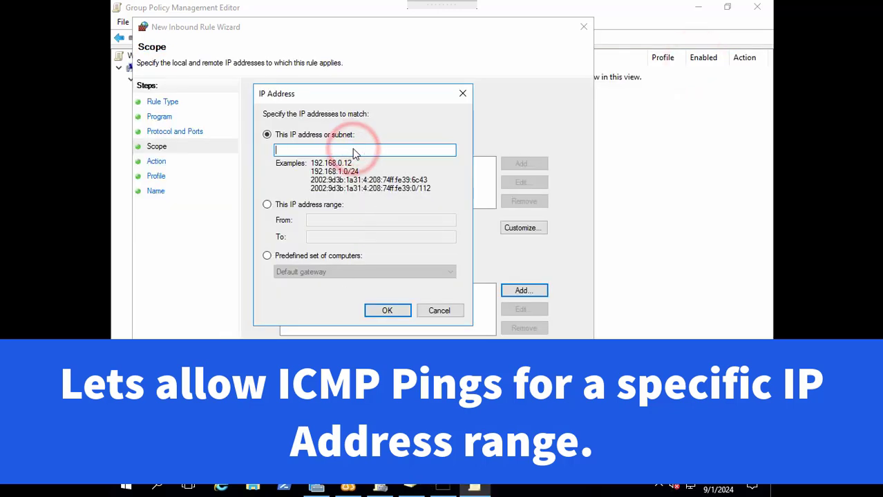
{"action": "key", "text": "ctrl+v"}
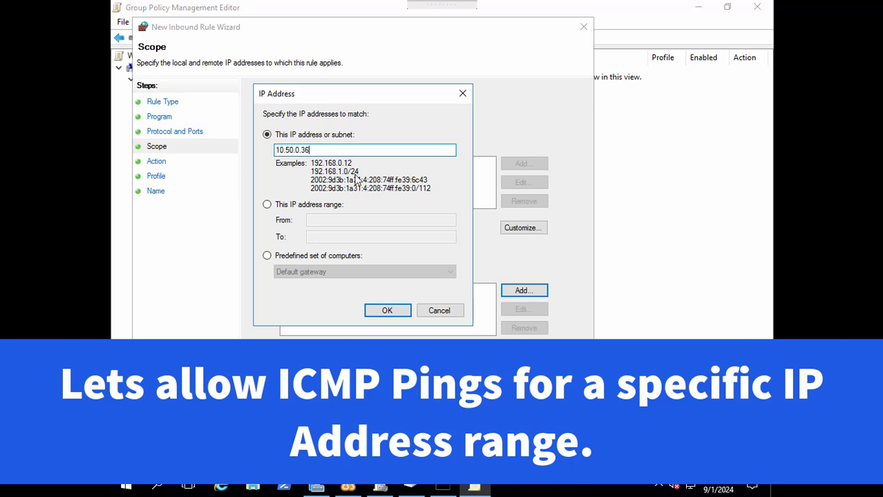
Change the remote address entry to the subnet 10.50.0.1/31 and add it to the rule's remote IP addresses
{"action": "left_click", "coordinate": [312, 151]}
{"action": "key", "text": "BackSpace"}
{"action": "type", "text": "31"}
{"action": "left_click", "coordinate": [277, 150]}
{"action": "left_click_drag", "start_coordinate": [277, 150], "coordinate": [309, 152]}
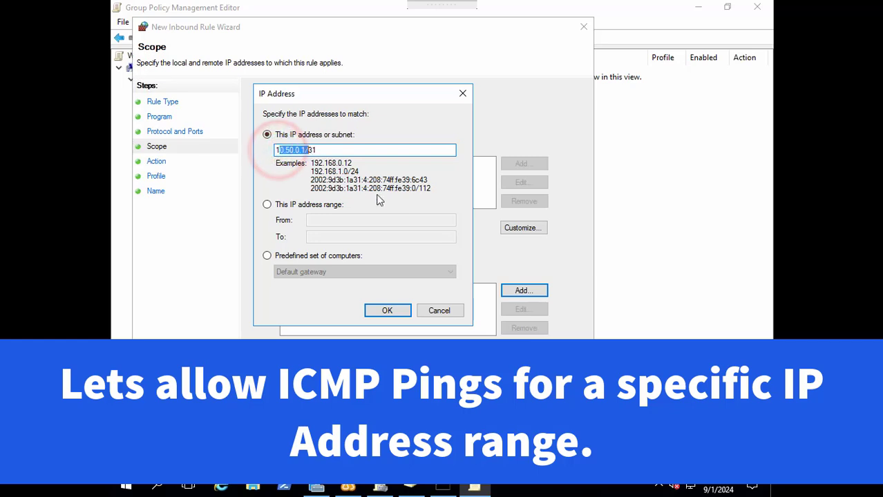
{"action": "left_click", "coordinate": [436, 209]}
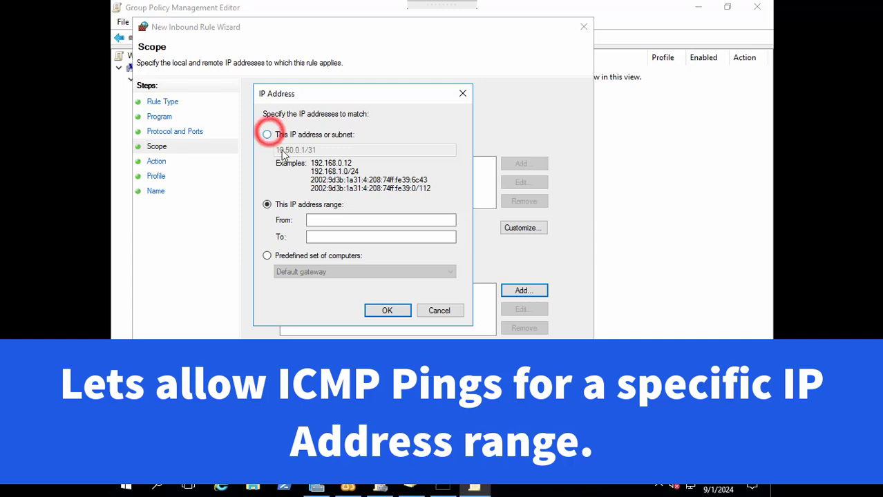
{"action": "left_click", "coordinate": [269, 135]}
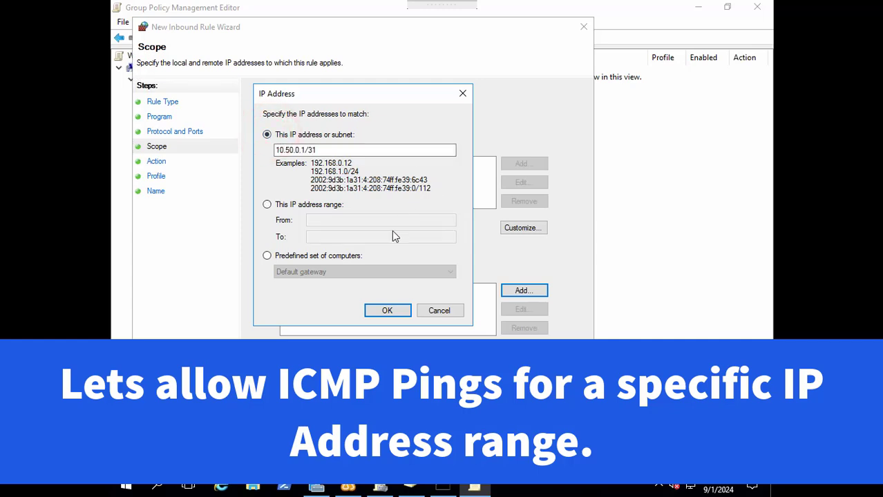
{"action": "left_click", "coordinate": [385, 312]}
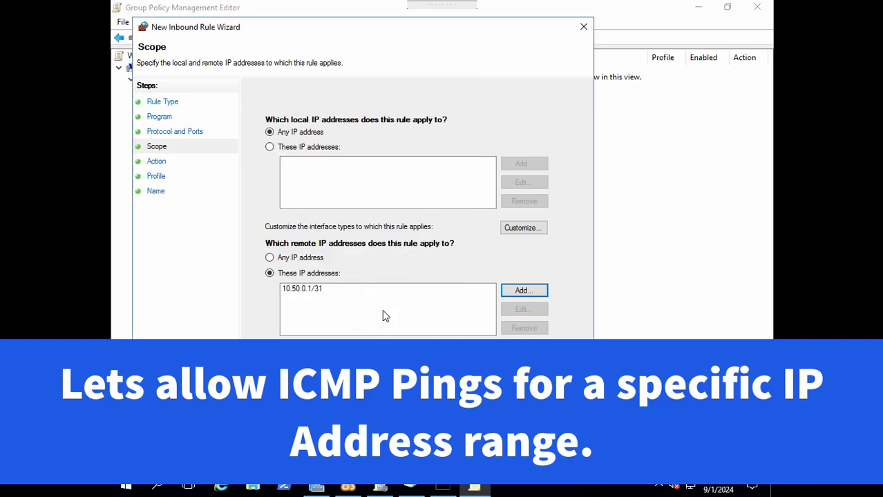
Switch the rule's remote scope to any IP address and continue to the rule's action
{"action": "left_click", "coordinate": [340, 289]}
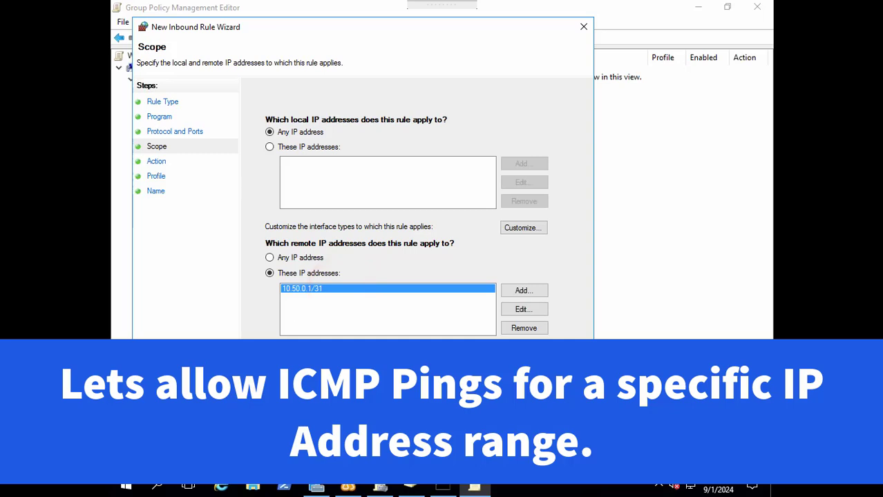
{"action": "left_click", "coordinate": [570, 295]}
{"action": "left_click", "coordinate": [440, 259]}
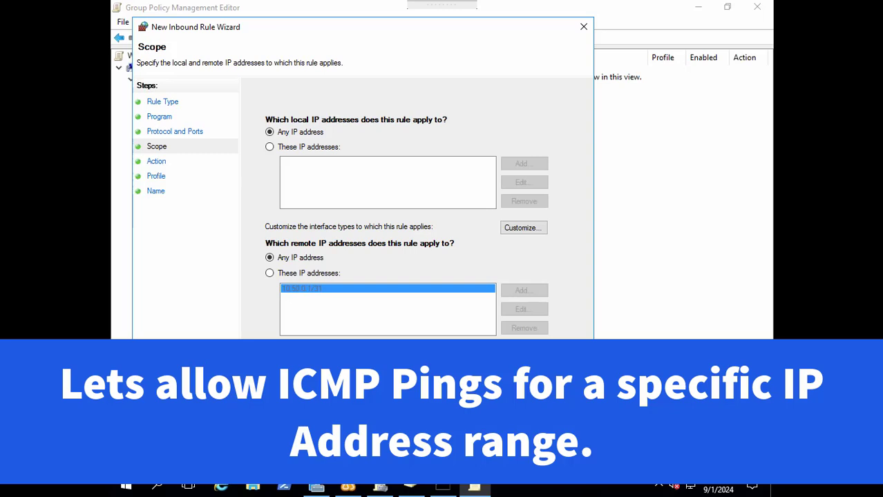
{"action": "left_click", "coordinate": [499, 376]}
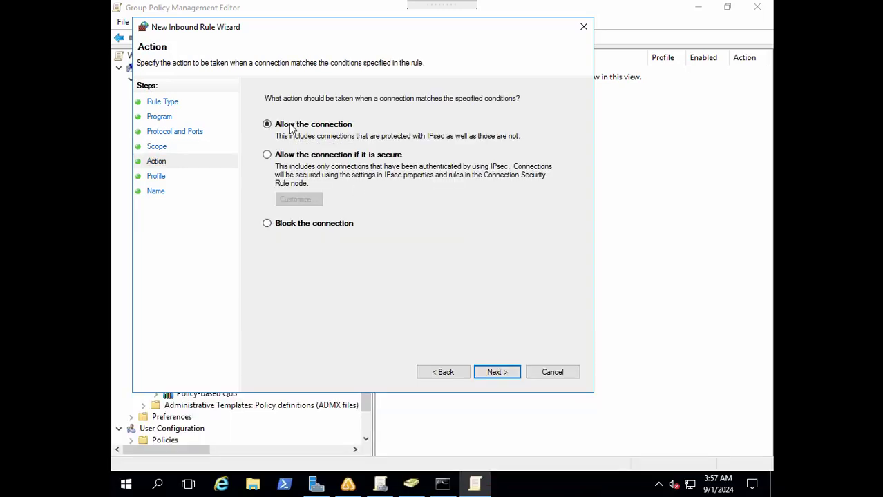
Keep the action as allowing the connection, exclude the Public profile, and continue to naming the rule
{"action": "left_click", "coordinate": [499, 374]}
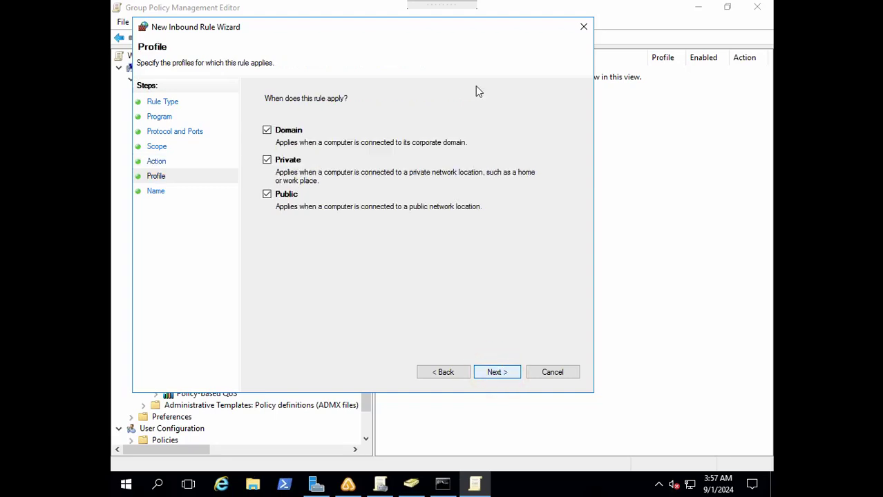
{"action": "left_click", "coordinate": [265, 197]}
{"action": "left_click", "coordinate": [495, 373]}
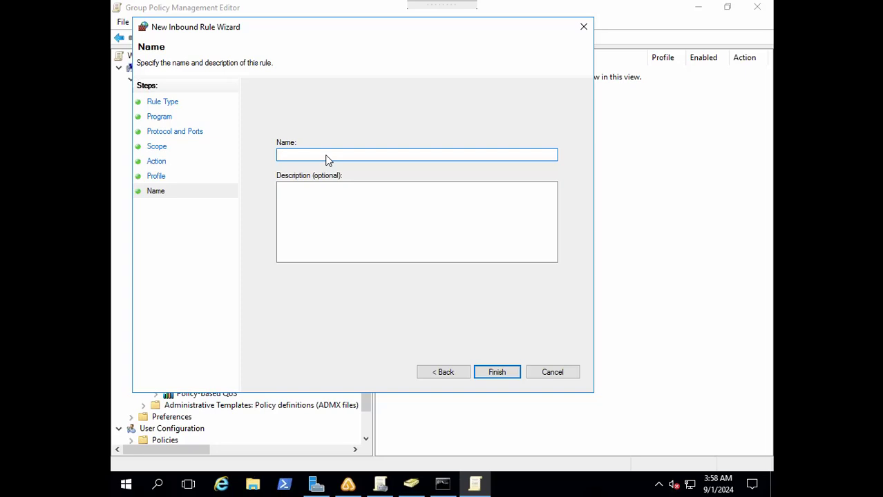
Name the rule "Allow ICMP Local Network", leave the description empty, and finish creating it
{"action": "type", "text": "Loo"}
{"action": "key", "text": "BackSpace"}
{"action": "key", "text": "BackSpace"}
{"action": "type", "text": "Allow ICM"}
{"action": "type", "text": "P Local Netwro"}
{"action": "type", "text": "ork"}
{"action": "key", "text": "ctrl+a"}
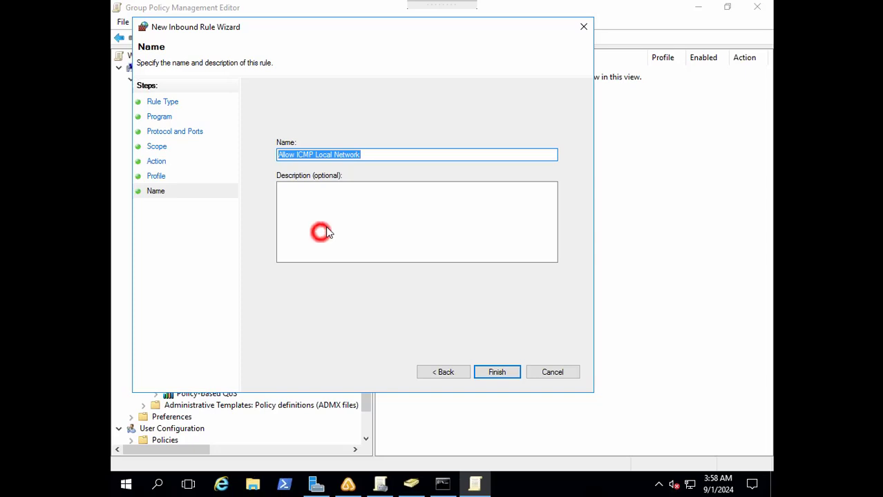
{"action": "left_click", "coordinate": [497, 373]}
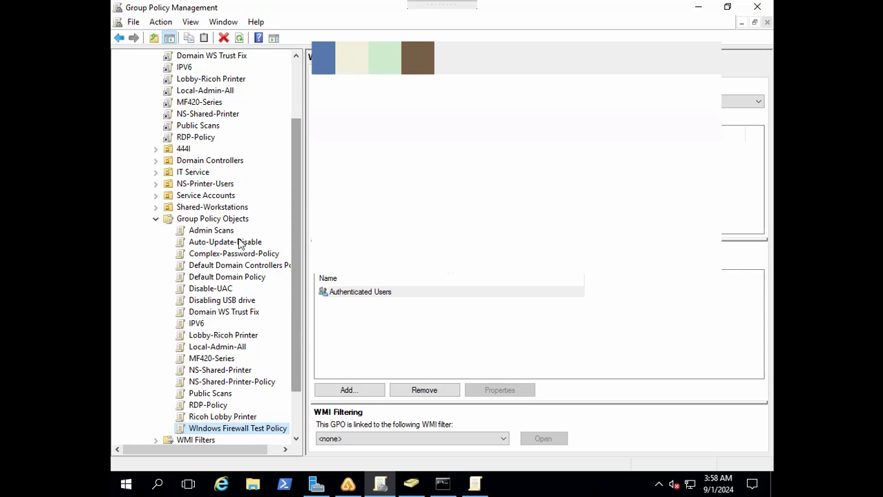
In Group Policy Management, refresh the tree and link the existing WIndows Firewall Test Policy to the Test Windows Firewall OU
{"action": "left_click", "coordinate": [239, 38]}
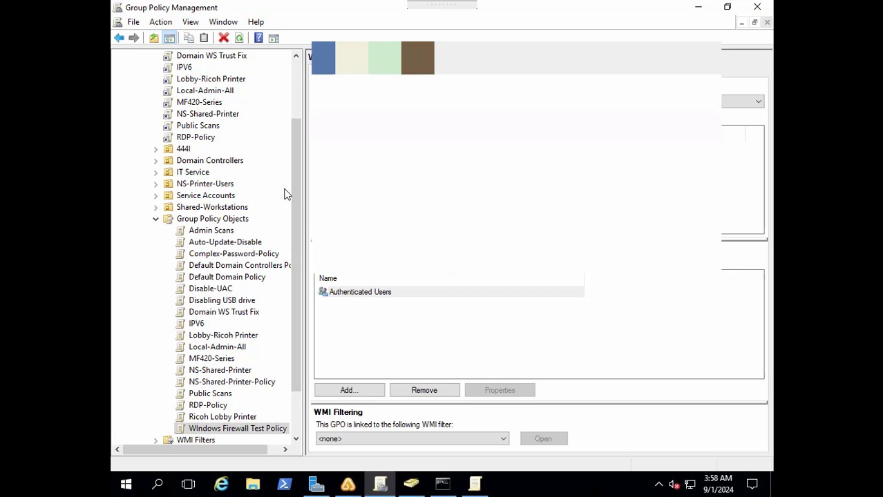
{"action": "left_click", "coordinate": [298, 184]}
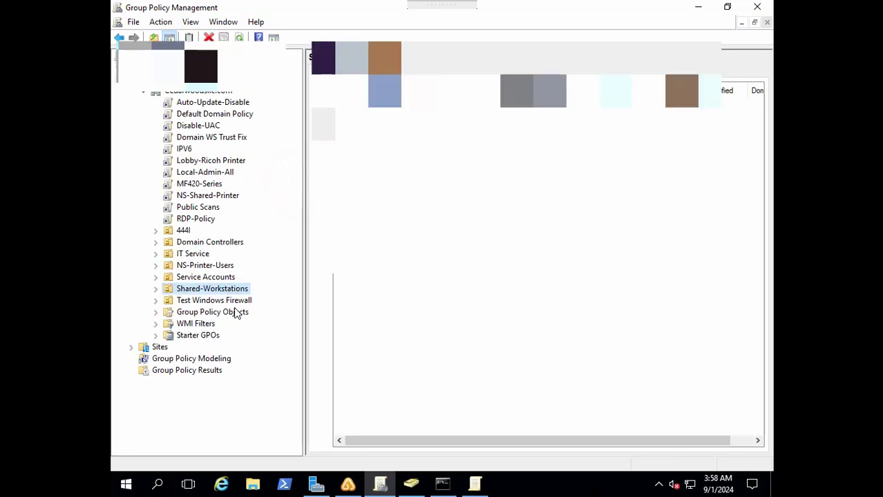
{"action": "left_click", "coordinate": [198, 305]}
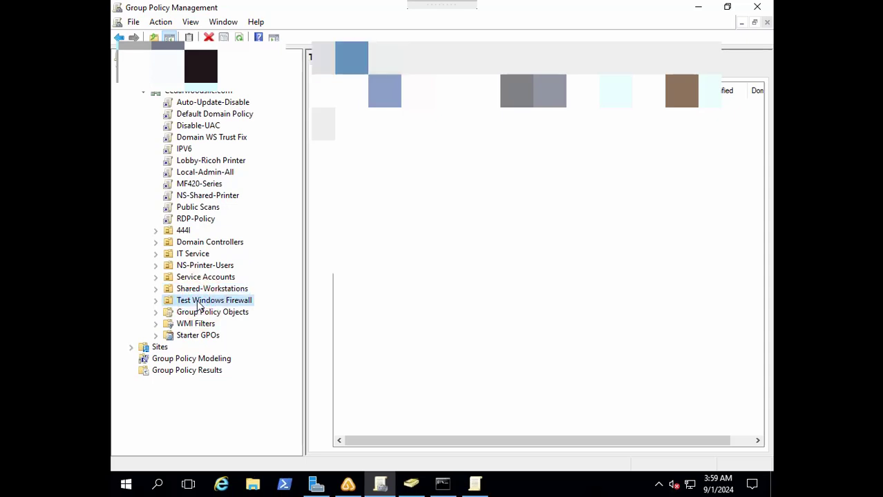
{"action": "right_click", "coordinate": [198, 305]}
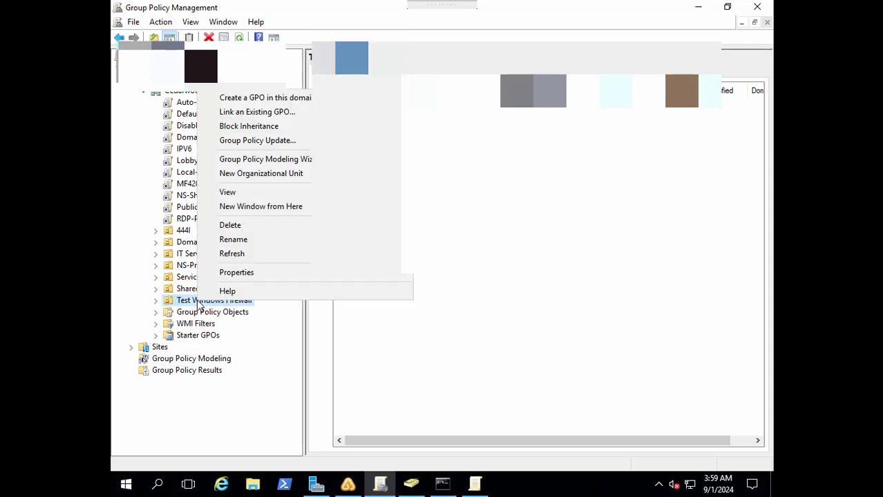
{"action": "left_click", "coordinate": [260, 112]}
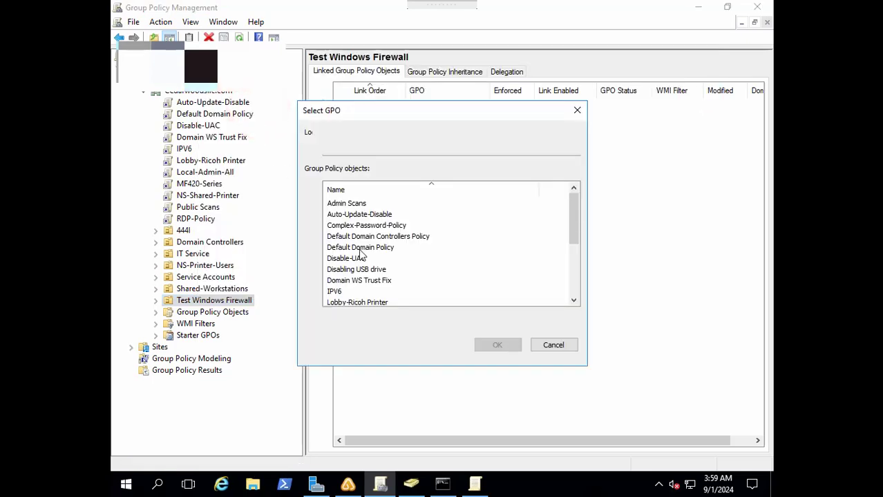
{"action": "left_click", "coordinate": [577, 263]}
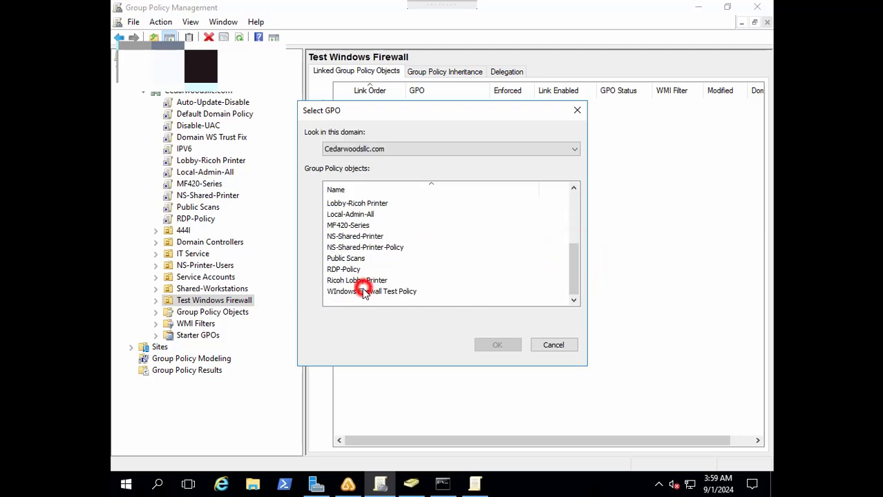
{"action": "left_click", "coordinate": [366, 291]}
{"action": "left_click", "coordinate": [484, 345]}
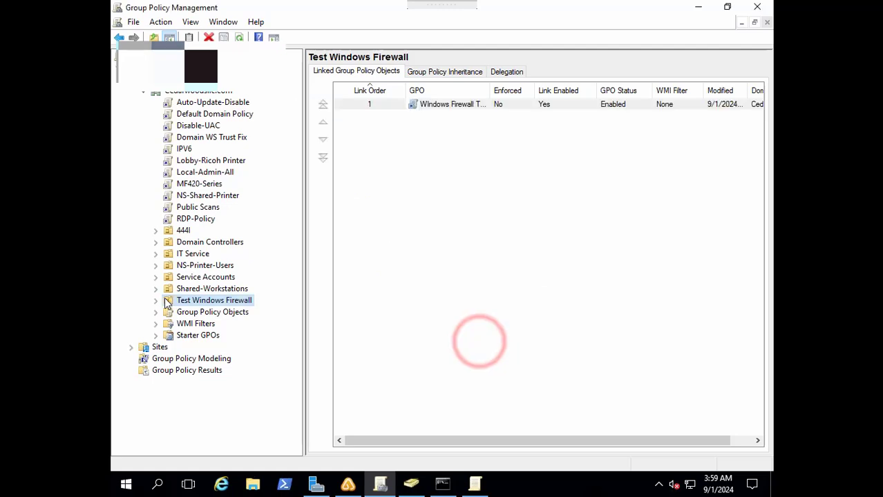
Check the contents of the Test Windows Firewall OU in Active Directory Users and Computers, then return to Group Policy Management
{"action": "left_click", "coordinate": [411, 484]}
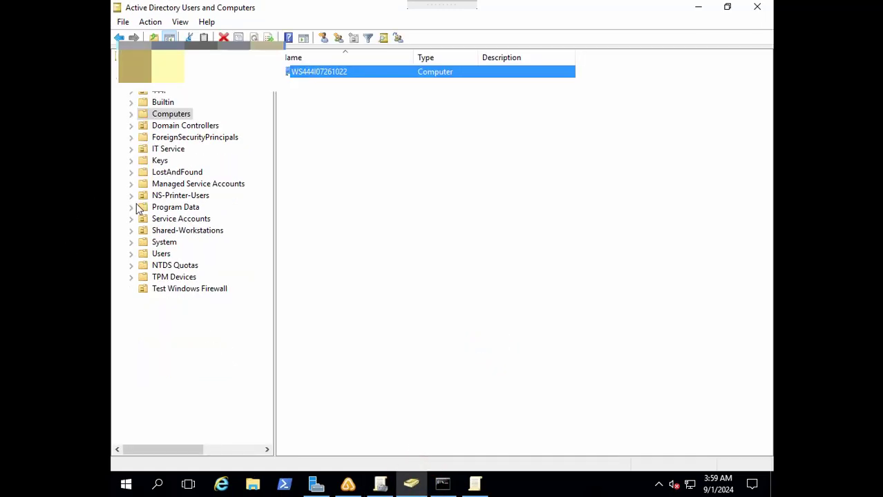
{"action": "left_click", "coordinate": [169, 290]}
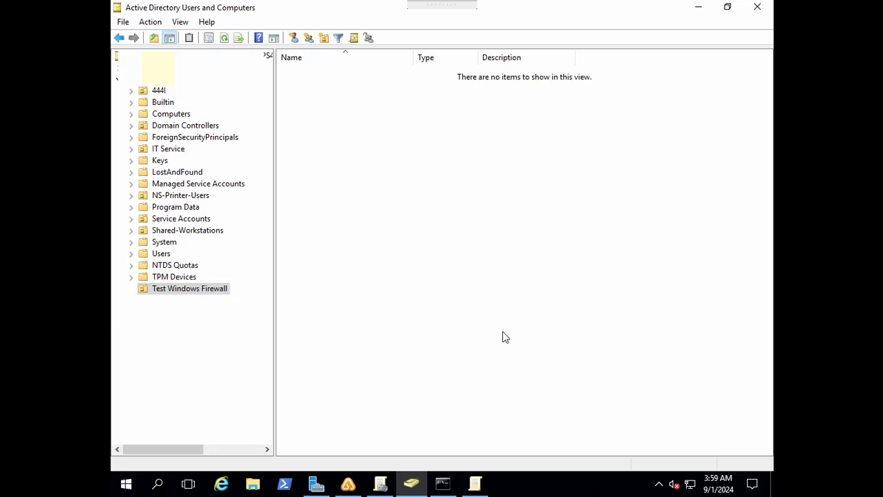
{"action": "left_click", "coordinate": [700, 12]}
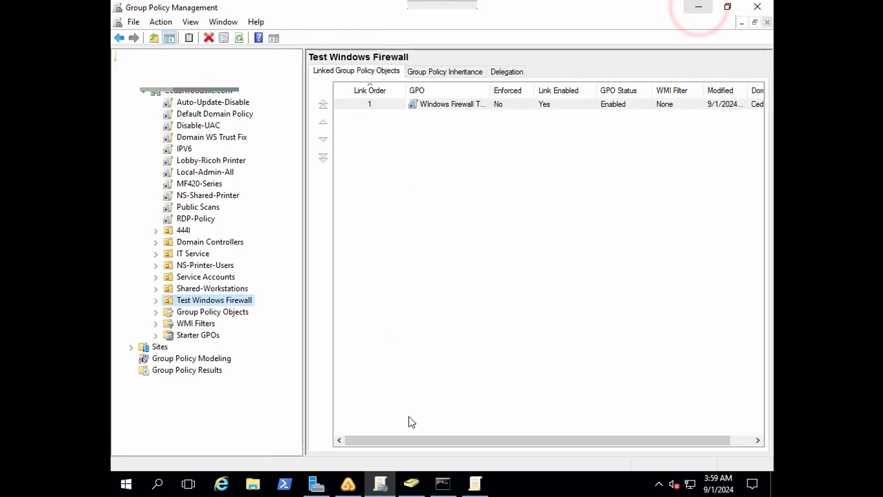
Open the WIndows Firewall Test Policy from the Group Policy Objects container for editing
{"action": "left_click", "coordinate": [156, 312]}
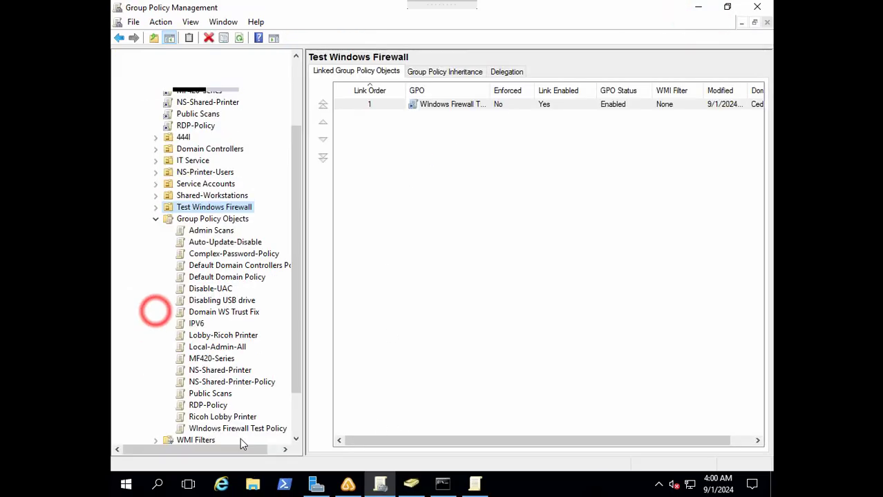
{"action": "left_click", "coordinate": [237, 429]}
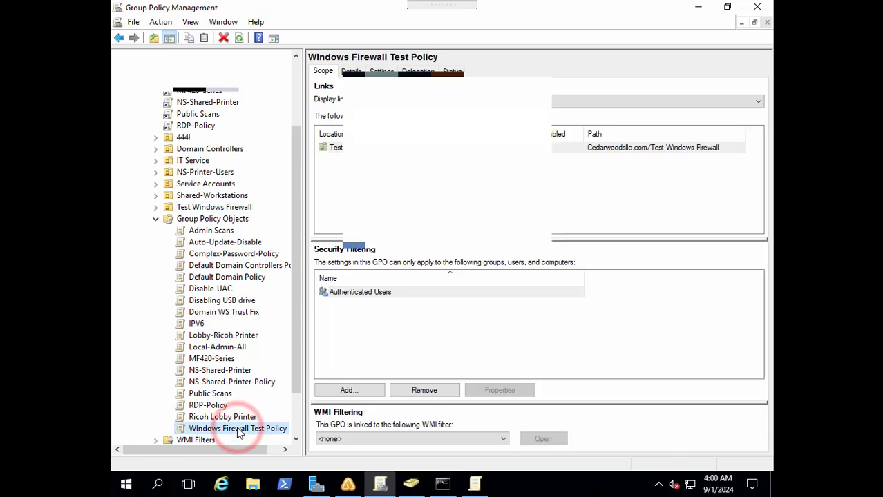
{"action": "right_click", "coordinate": [237, 428]}
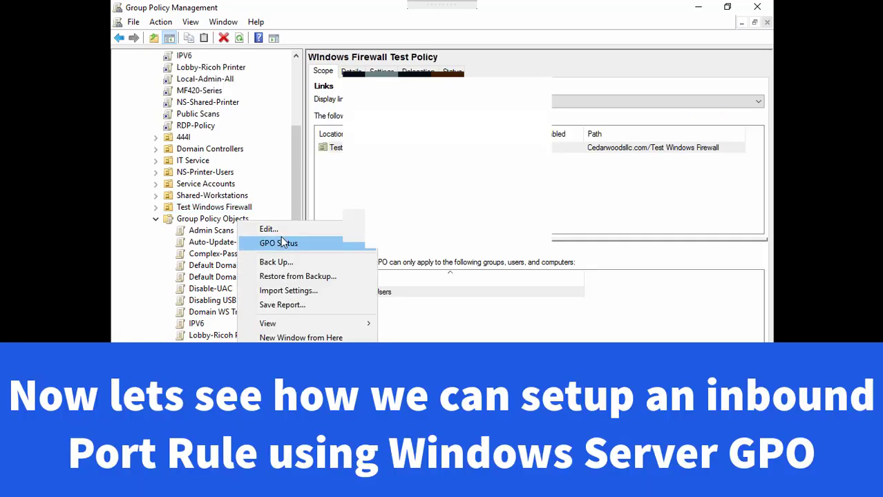
{"action": "left_click", "coordinate": [269, 229]}
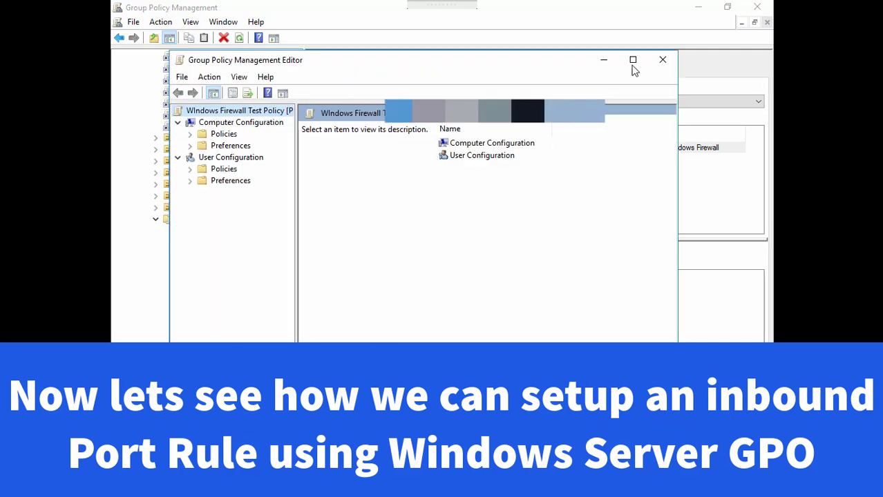
Expand Computer Configuration policies through Windows Settings and Security Settings to the Windows Firewall with Advanced Security rule nodes, enlarging the editor window and tree
{"action": "left_click", "coordinate": [190, 135]}
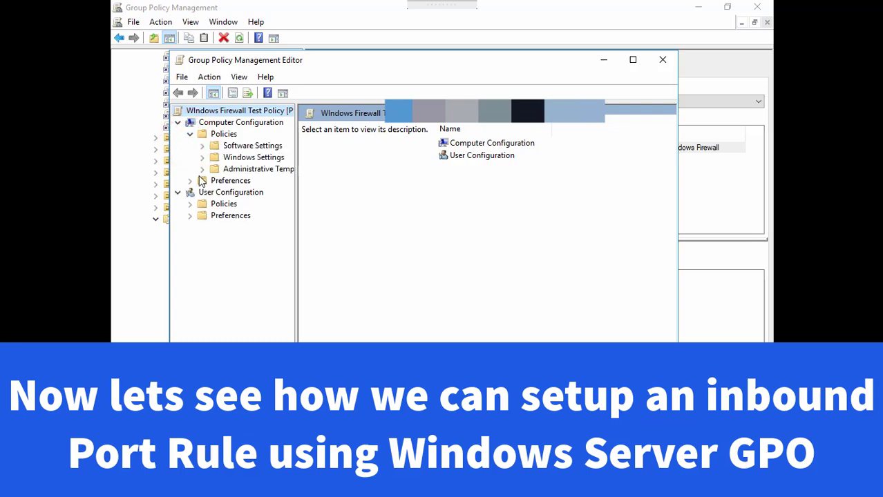
{"action": "left_click", "coordinate": [202, 158]}
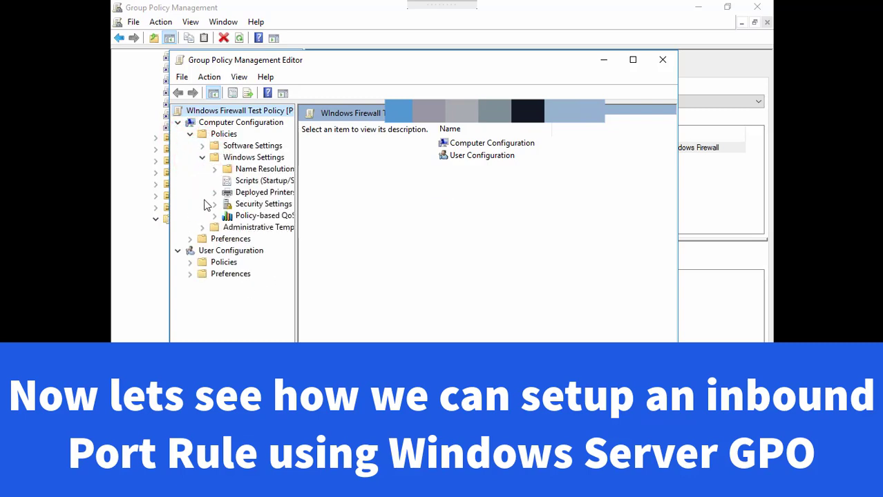
{"action": "left_click", "coordinate": [214, 204]}
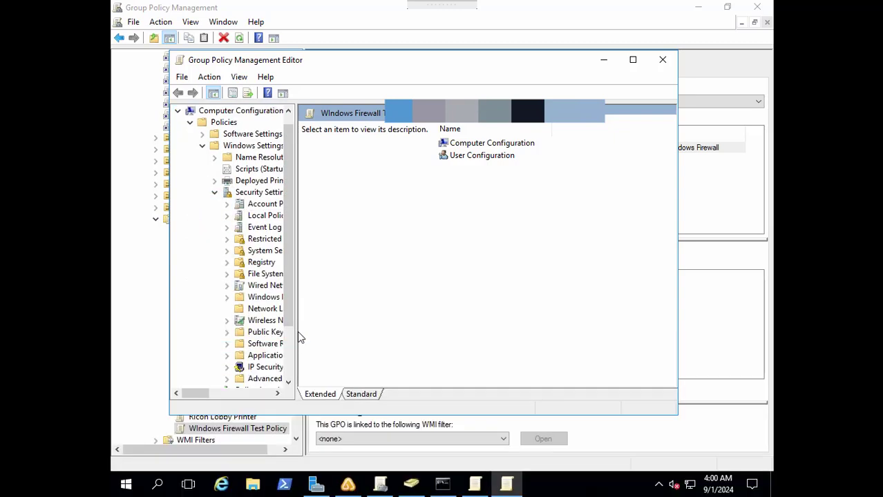
{"action": "left_click", "coordinate": [292, 338]}
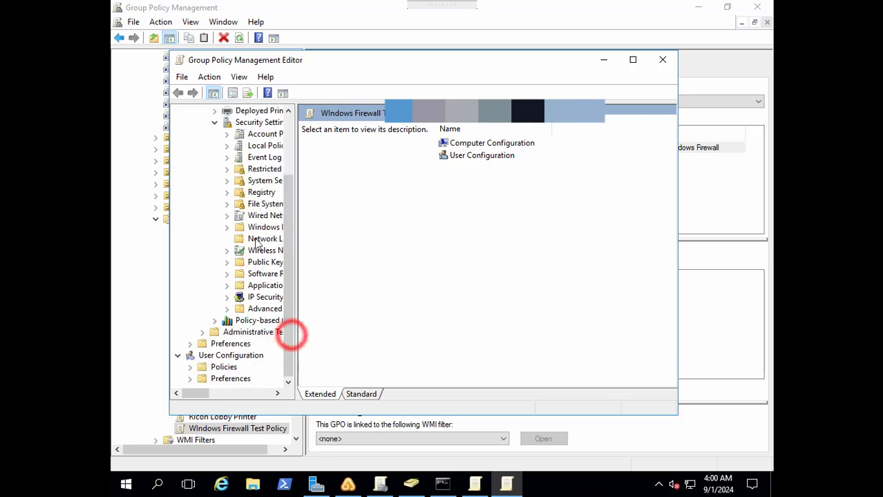
{"action": "left_click", "coordinate": [257, 228]}
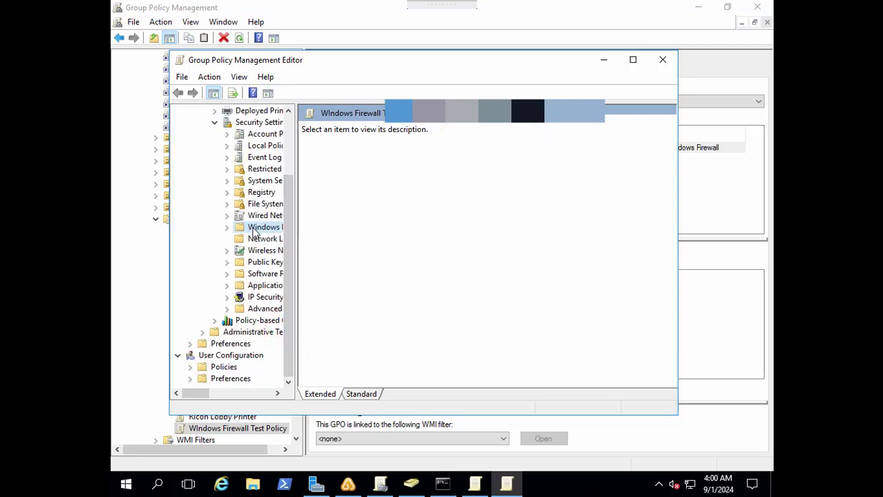
{"action": "left_click", "coordinate": [227, 228]}
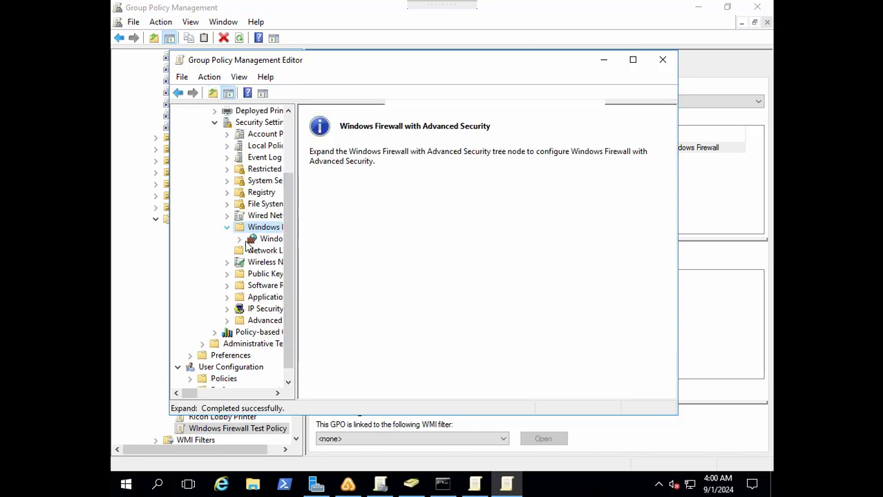
{"action": "left_click", "coordinate": [633, 60]}
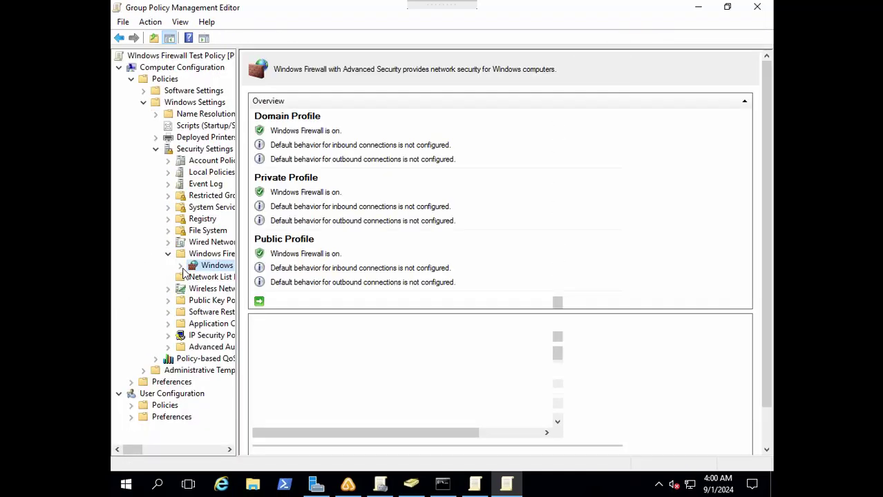
{"action": "left_click", "coordinate": [180, 266]}
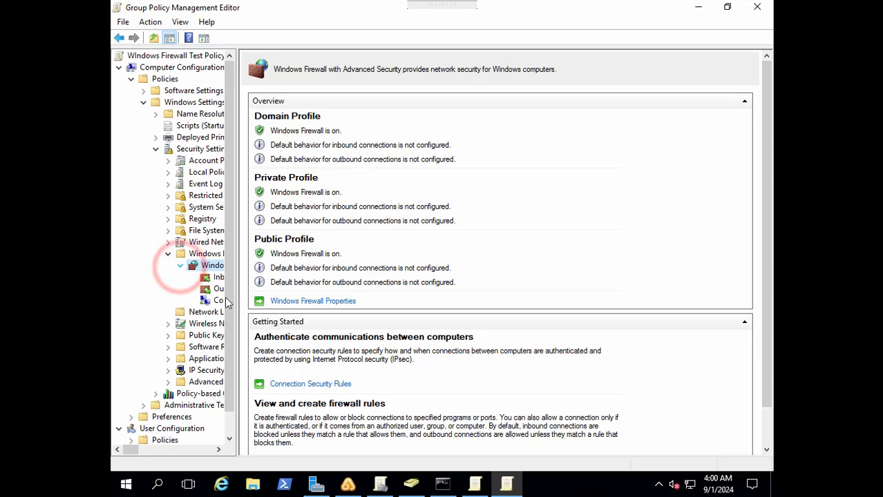
{"action": "left_click_drag", "start_coordinate": [237, 303], "coordinate": [378, 303]}
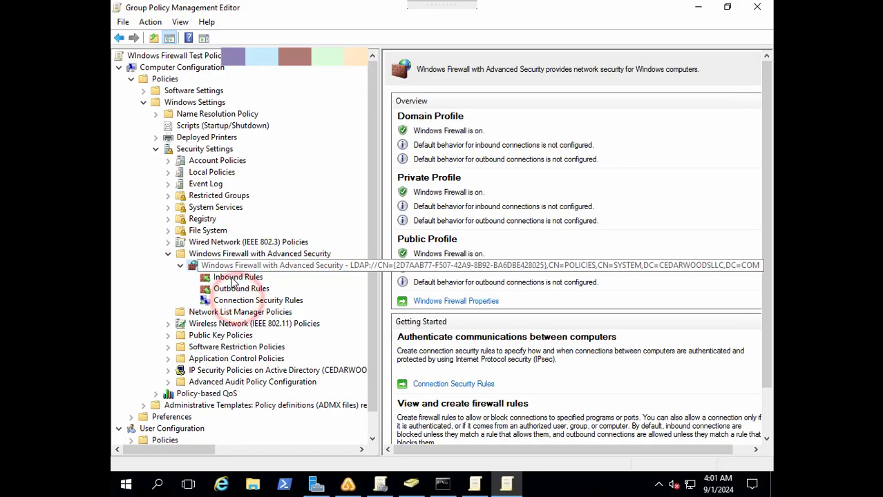
Start a new inbound rule of type Custom that applies to all programs
{"action": "right_click", "coordinate": [233, 279]}
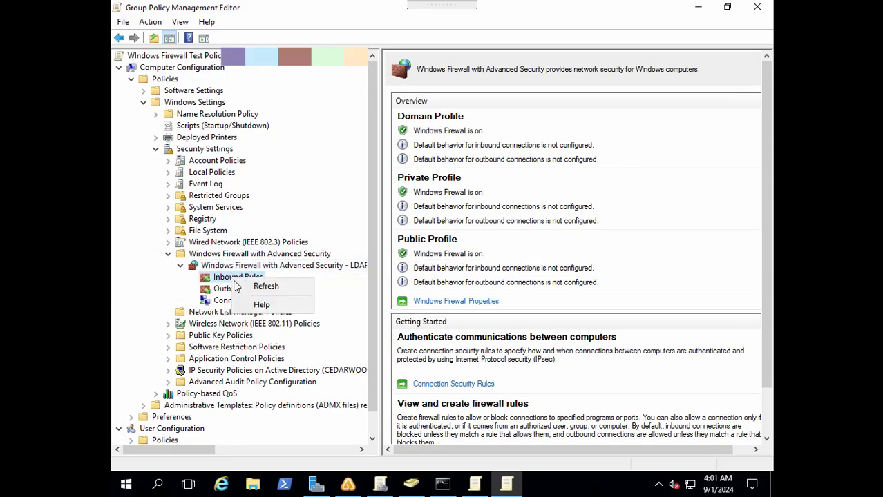
{"action": "left_click", "coordinate": [223, 279]}
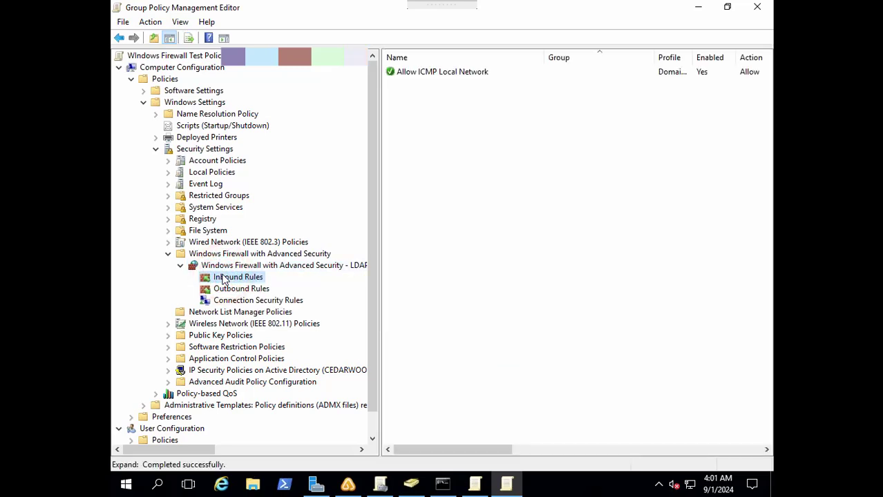
{"action": "right_click", "coordinate": [223, 277]}
{"action": "left_click", "coordinate": [271, 280]}
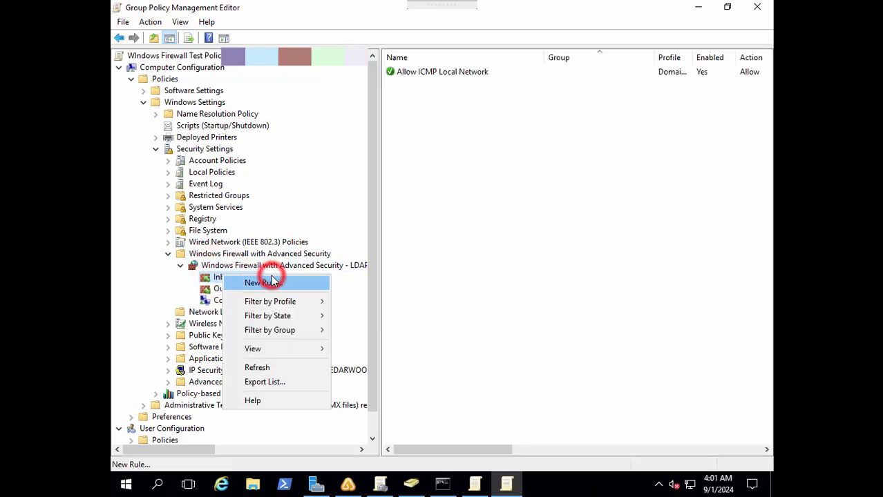
{"action": "left_click", "coordinate": [272, 282]}
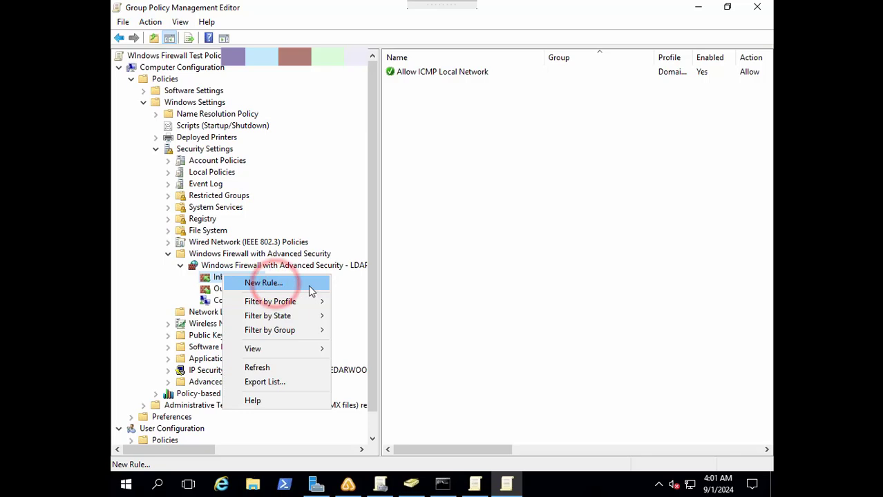
{"action": "left_click", "coordinate": [318, 286]}
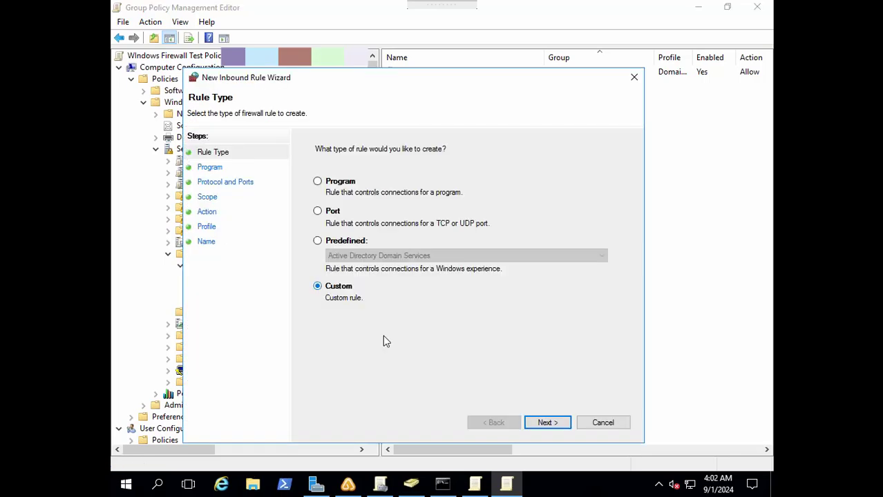
{"action": "left_click", "coordinate": [548, 423]}
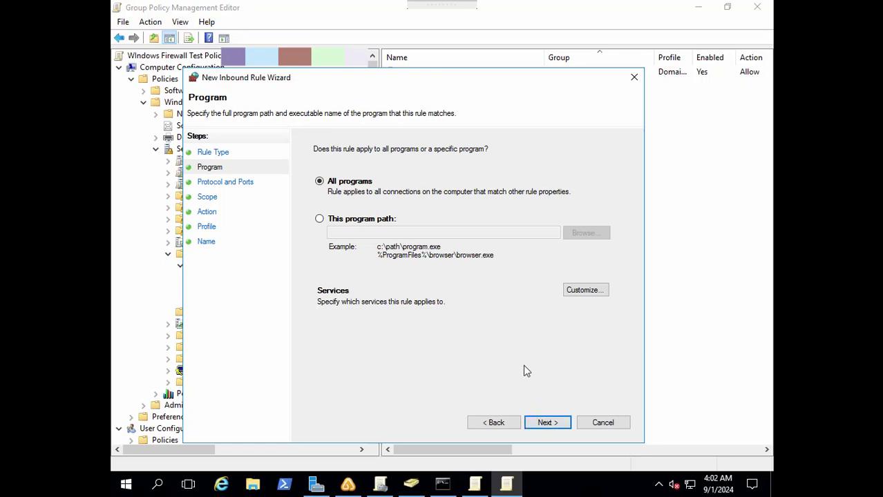
{"action": "left_click", "coordinate": [545, 423]}
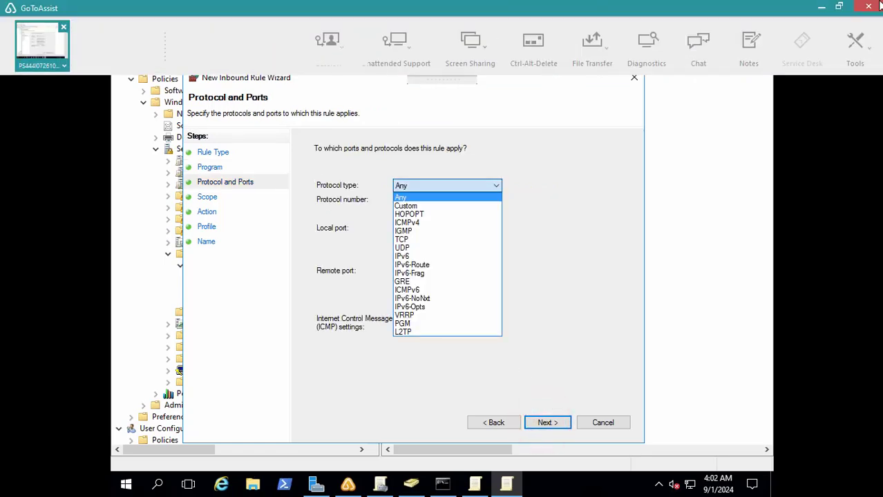
Set the inbound rule's protocol type to TCP
{"action": "left_click", "coordinate": [827, 7]}
{"action": "left_click", "coordinate": [443, 182]}
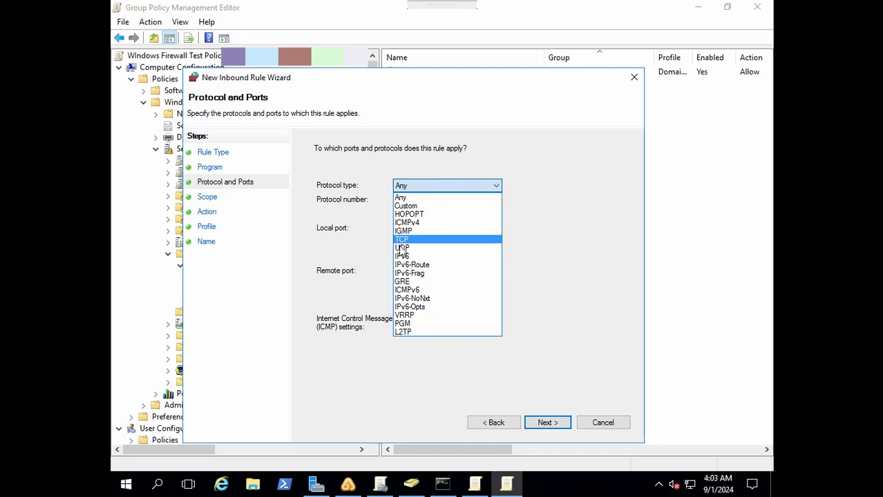
{"action": "left_click", "coordinate": [581, 290]}
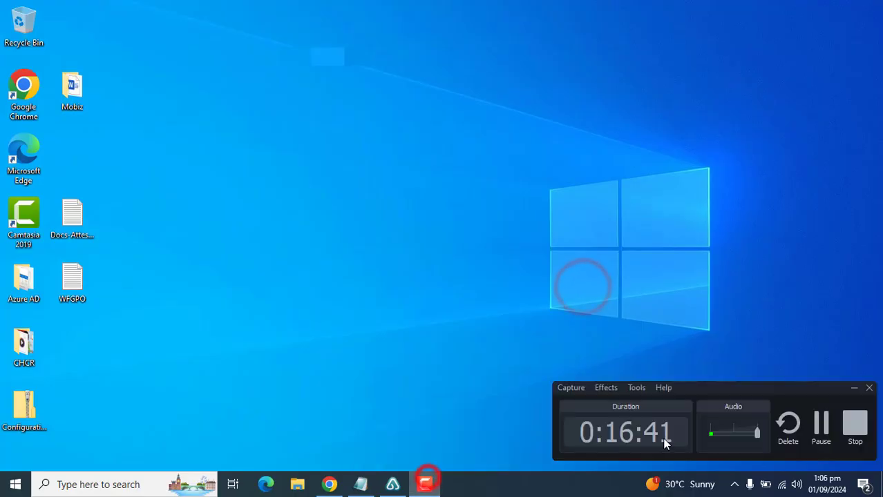
{"action": "left_click", "coordinate": [820, 424]}
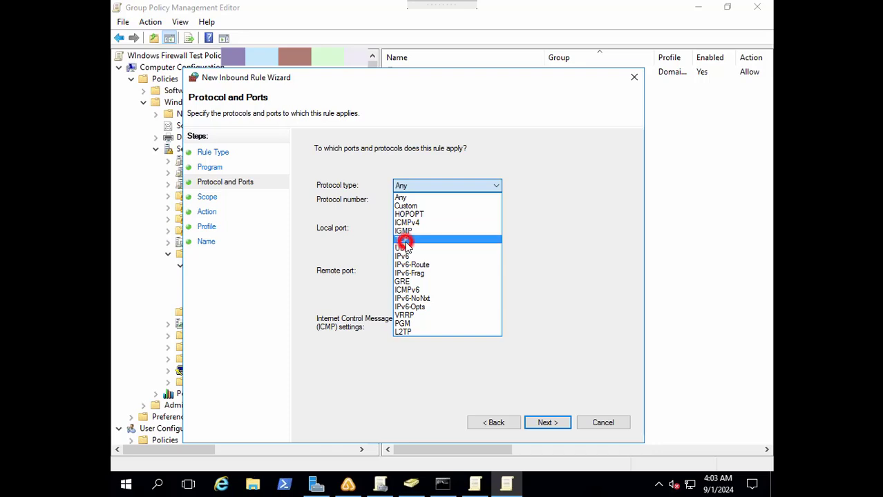
{"action": "left_click", "coordinate": [404, 240]}
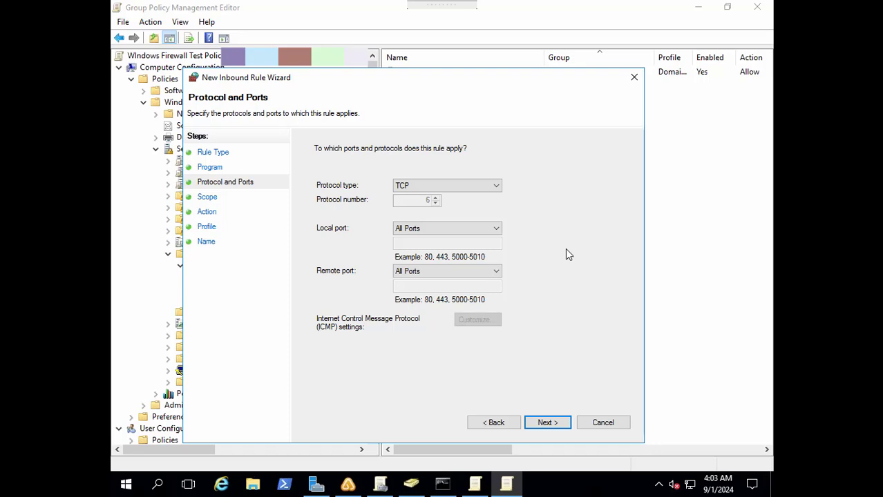
{"action": "mouse_move", "coordinate": [440, 3]}
{"action": "left_click", "coordinate": [820, 5]}
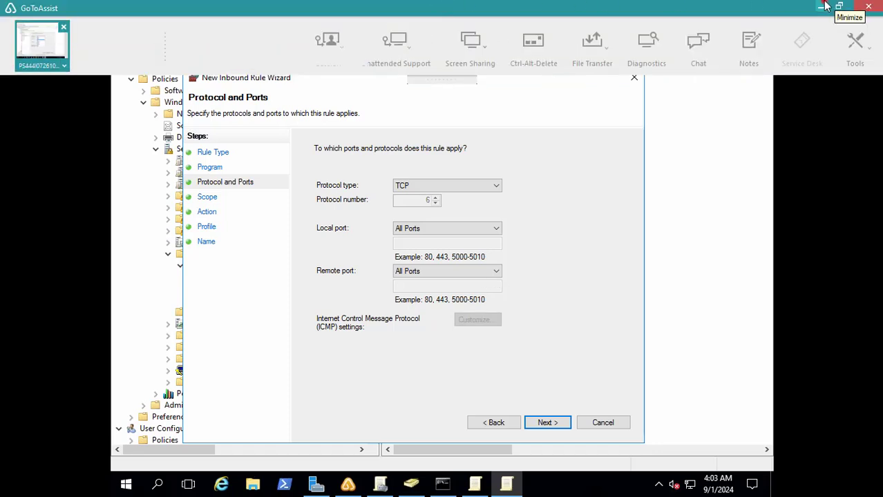
{"action": "left_click", "coordinate": [375, 483]}
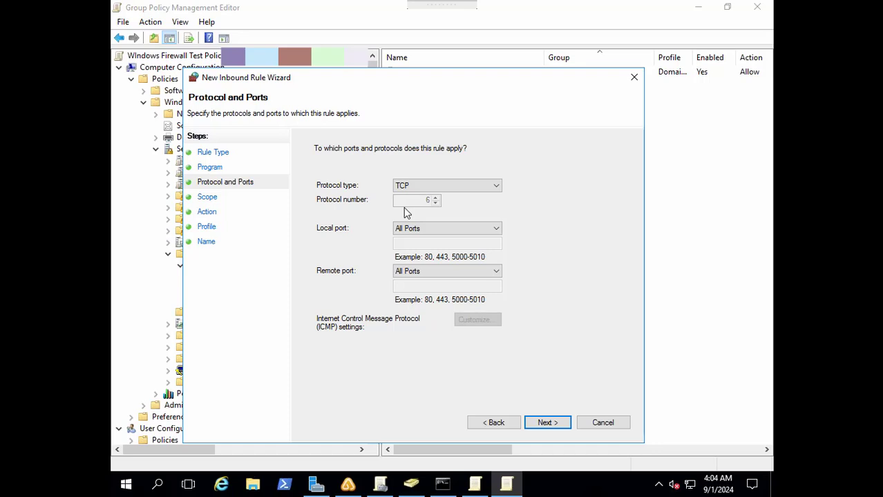
Limit the rule's local port to Specific Ports with port 7891
{"action": "left_click", "coordinate": [468, 233]}
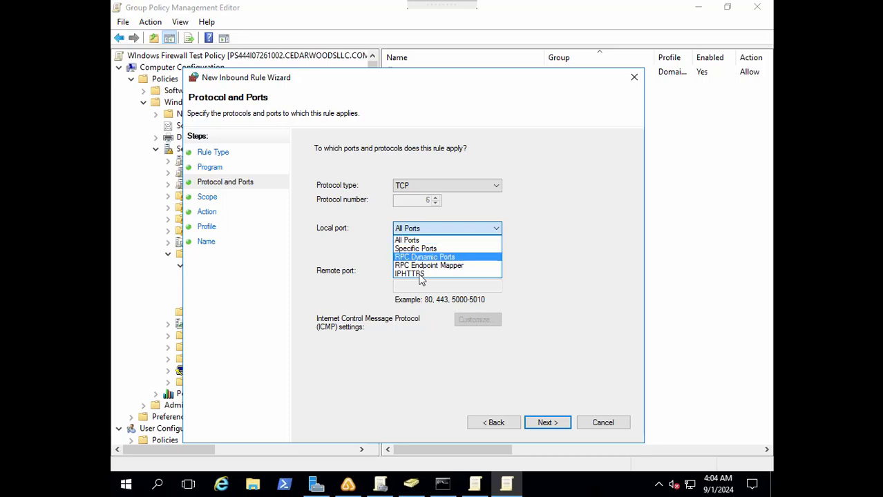
{"action": "left_click", "coordinate": [432, 249]}
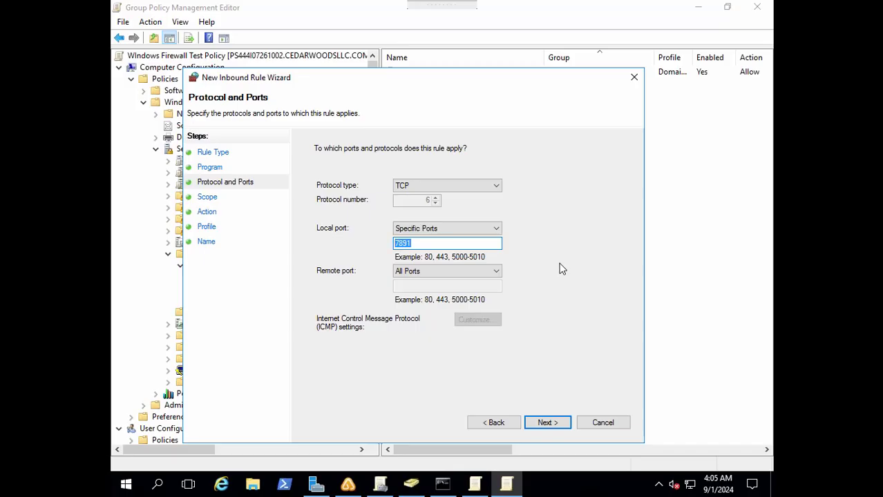
{"action": "left_click", "coordinate": [494, 243]}
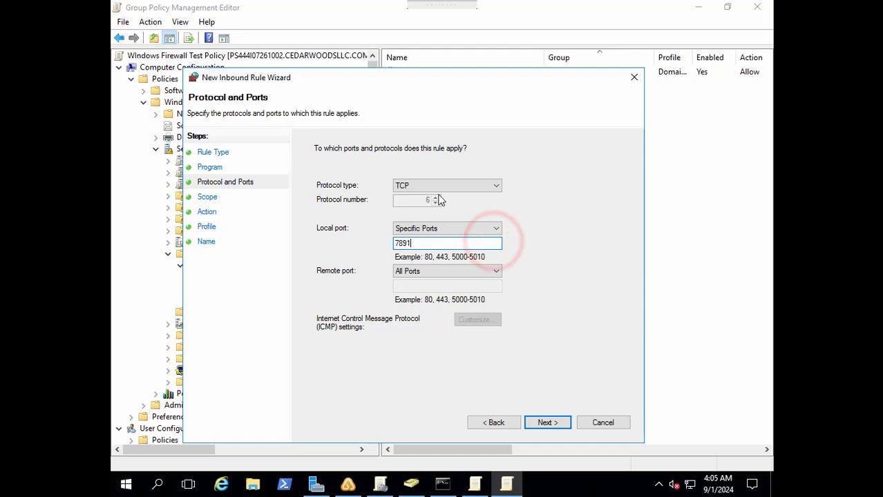
{"action": "mouse_move", "coordinate": [573, 3]}
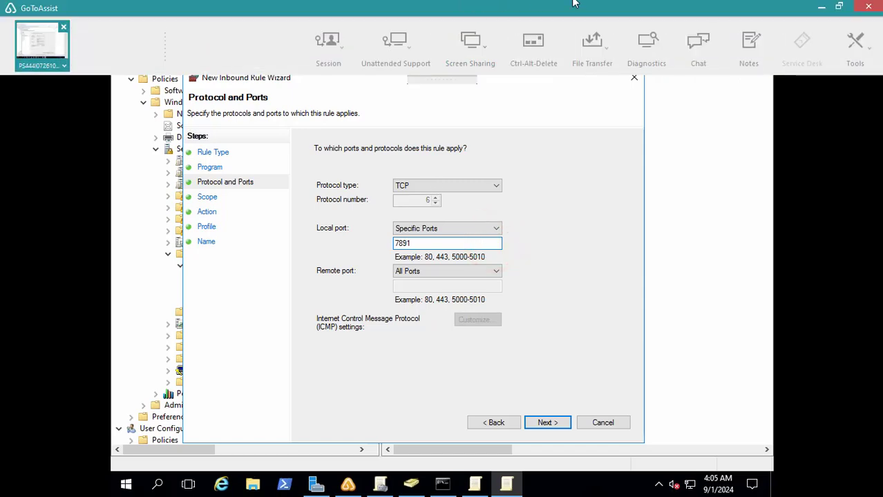
{"action": "left_click", "coordinate": [821, 6]}
{"action": "left_click", "coordinate": [423, 486]}
Continue to the rule's scope, restrict the remote side to specific IP addresses, and start adding an address
{"action": "left_click", "coordinate": [534, 431]}
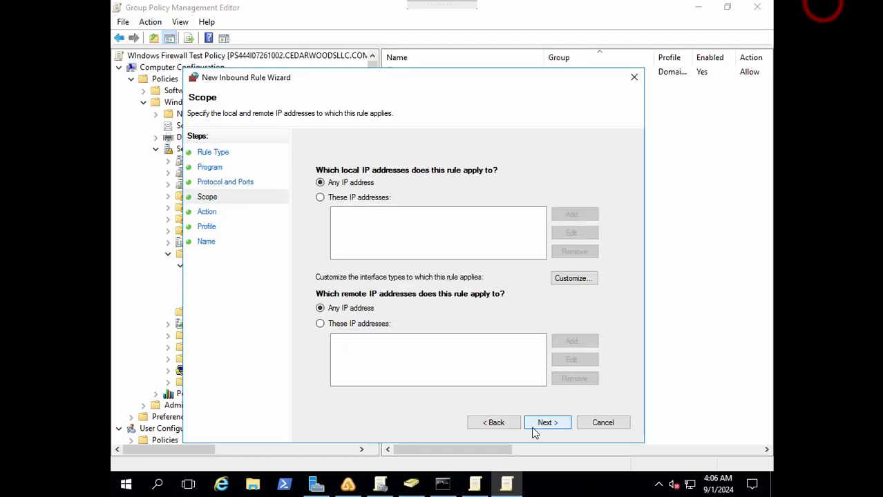
{"action": "left_click", "coordinate": [318, 297]}
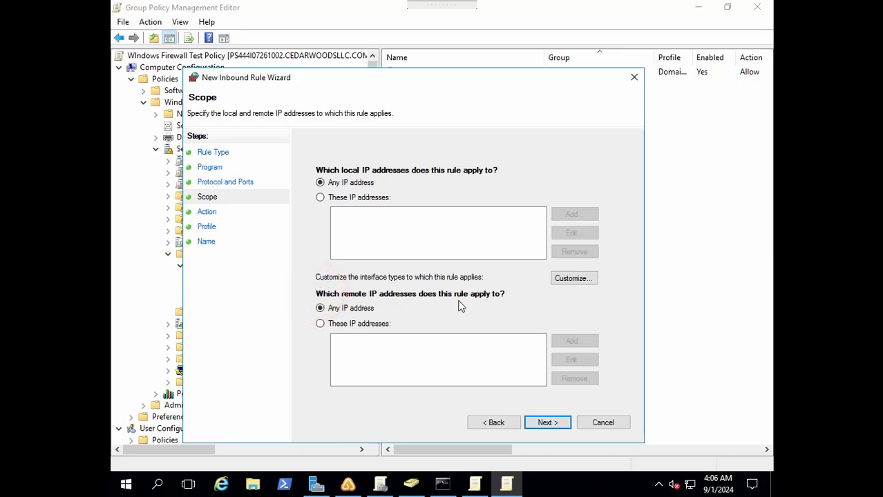
{"action": "left_click", "coordinate": [320, 324]}
{"action": "left_click", "coordinate": [573, 341]}
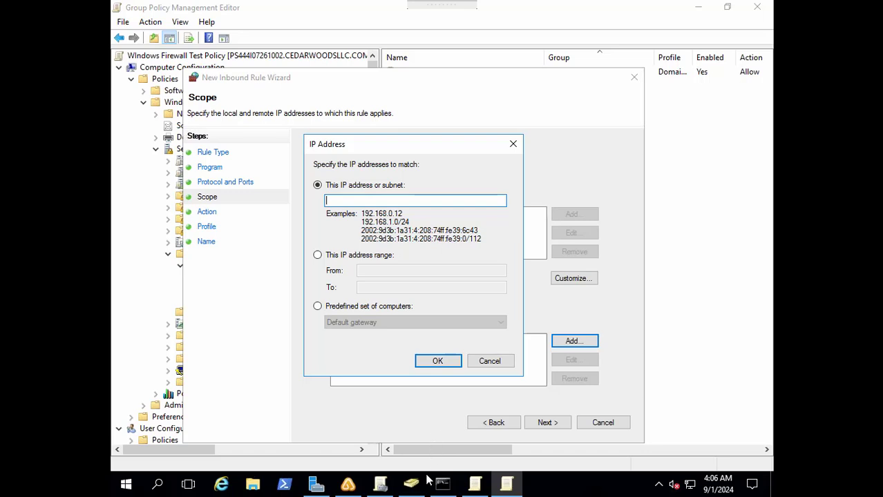
Switch to Command Prompt, copy the IP address 10.50.0.36 from the ping output, and minimize the window
{"action": "left_click", "coordinate": [442, 483]}
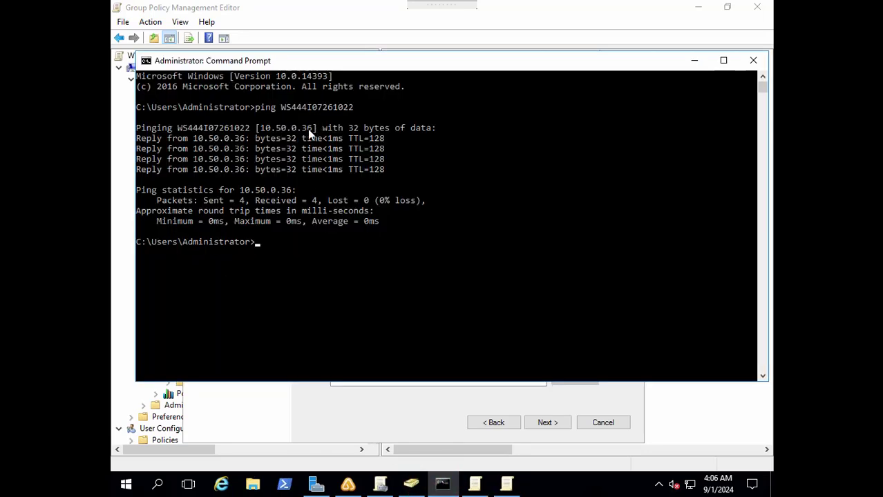
{"action": "left_click_drag", "start_coordinate": [312, 130], "coordinate": [264, 131]}
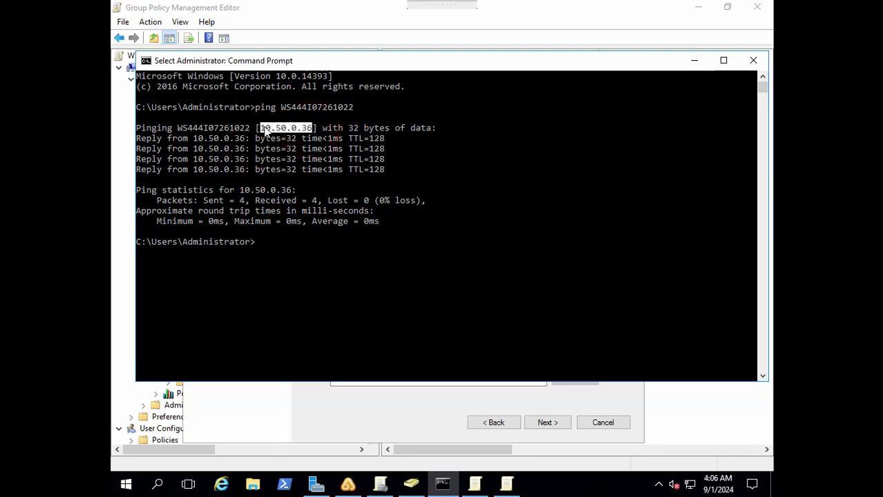
{"action": "key", "text": "ctrl+c"}
{"action": "left_click", "coordinate": [693, 60]}
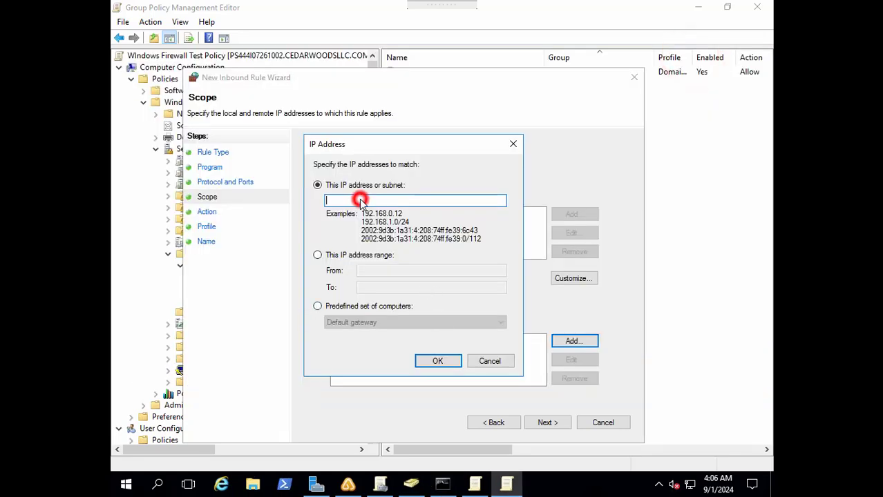
Add 10.50.0.36 as a single remote IP address for the rule and continue to the action settings
{"action": "key", "text": "ctrl+v"}
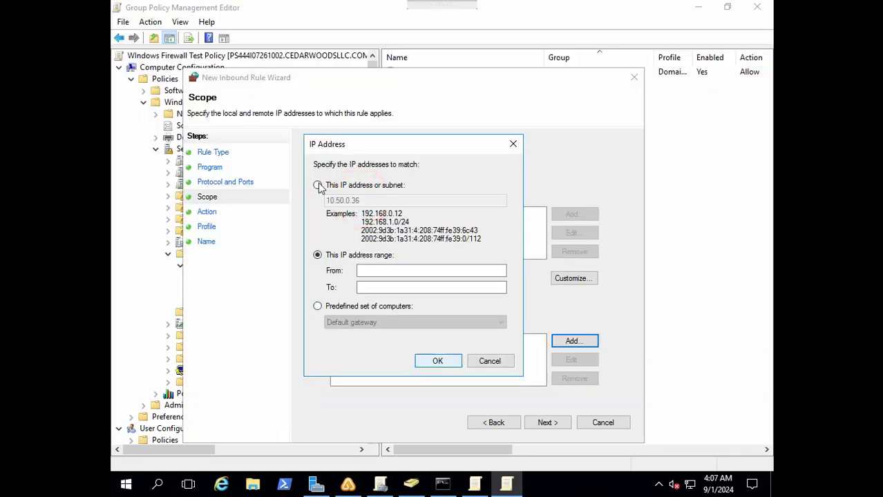
{"action": "left_click", "coordinate": [317, 186]}
{"action": "left_click", "coordinate": [438, 362]}
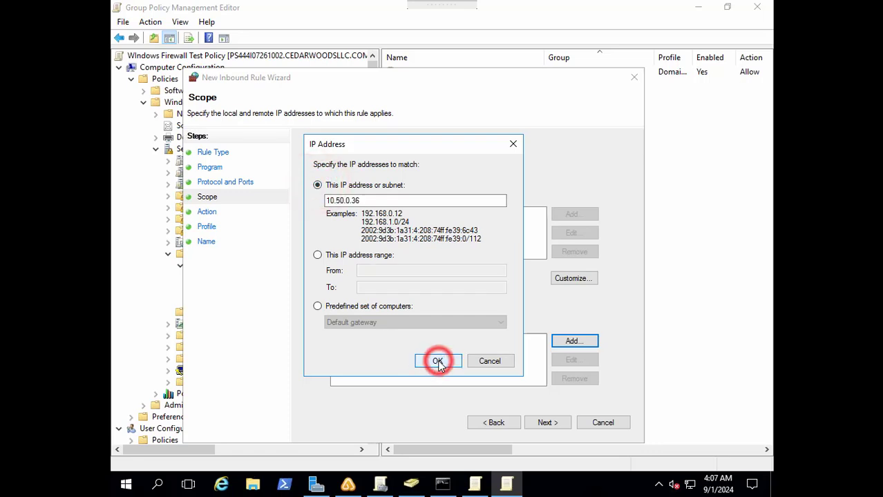
{"action": "left_click", "coordinate": [550, 423]}
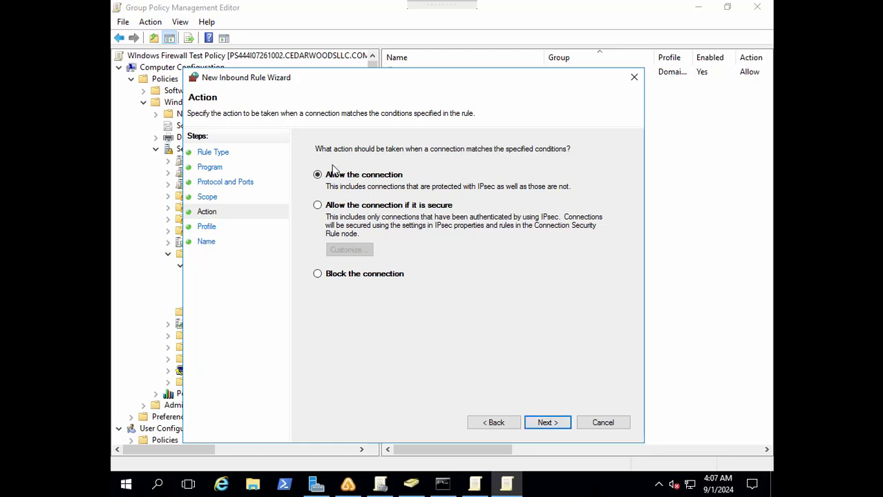
Keep the Allow the connection action, exclude the Public profile from the rule, and continue to its naming
{"action": "left_click", "coordinate": [537, 423]}
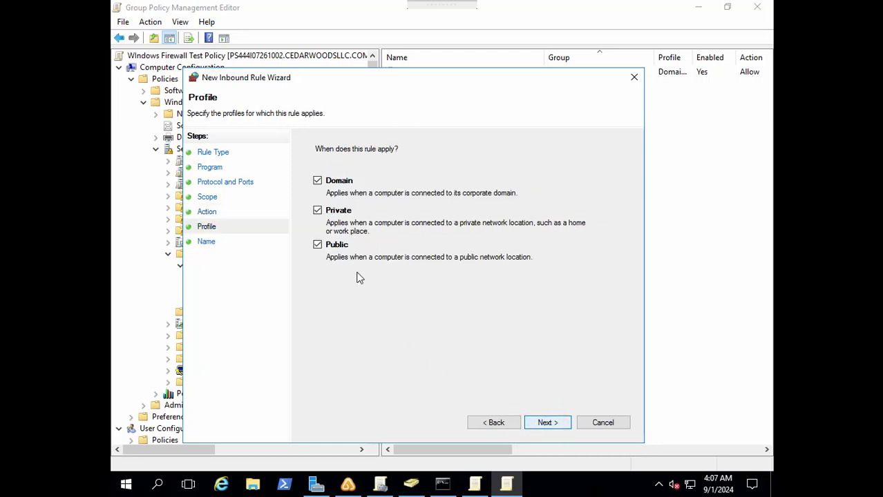
{"action": "left_click", "coordinate": [317, 245]}
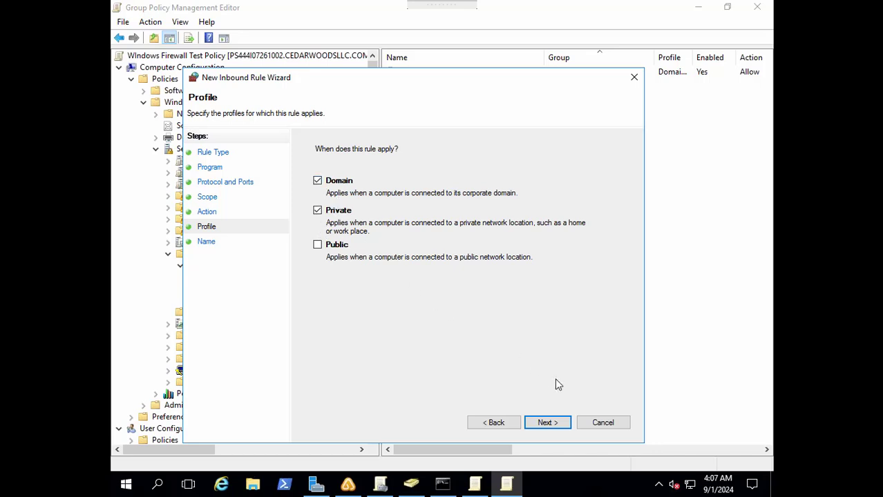
{"action": "left_click", "coordinate": [546, 422]}
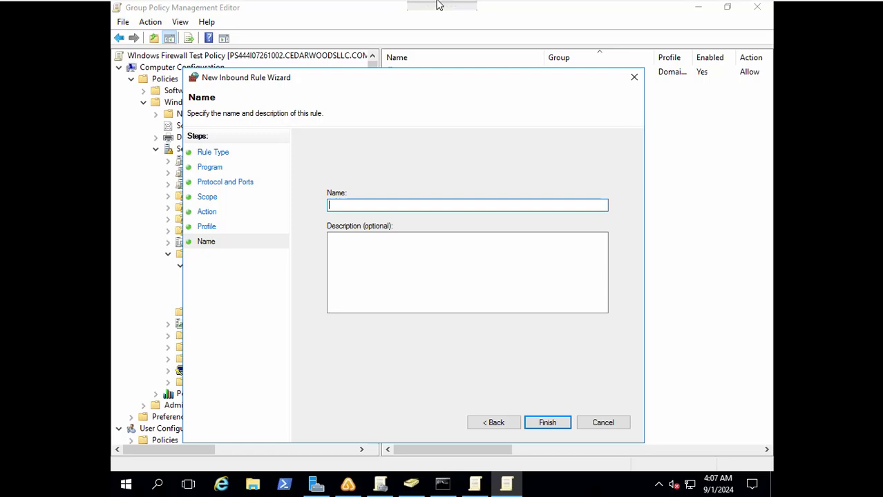
Enter "Allow custom port 7891 for 10.50.0.36" as the rule's name and copy the same text into its description
{"action": "left_click", "coordinate": [400, 205]}
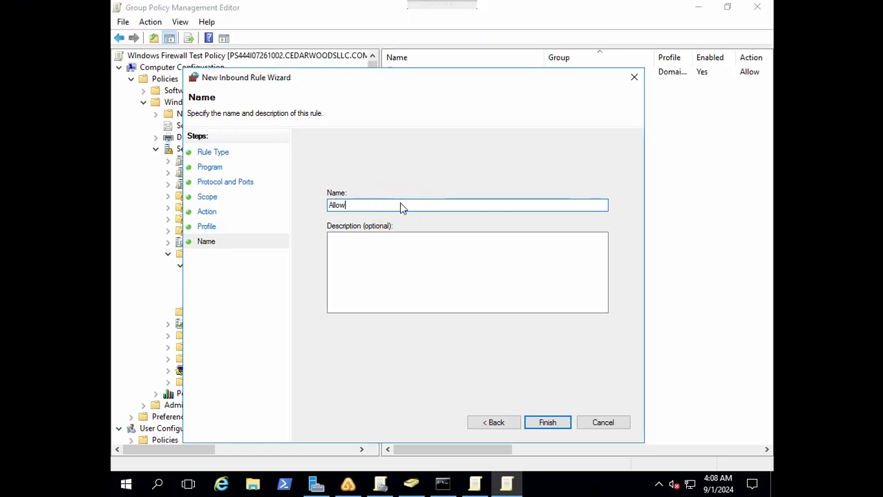
{"action": "type", "text": "Allow cu"}
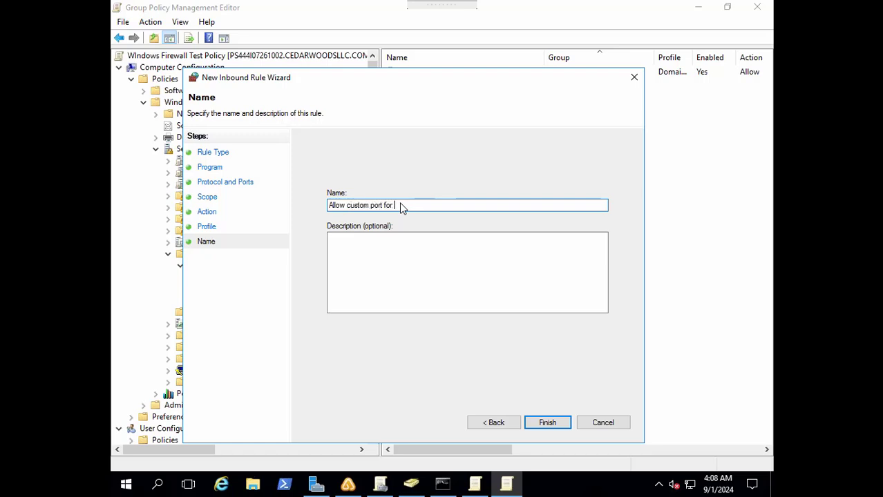
{"action": "type", "text": "stom port 7891 for 10.50.0.36"}
{"action": "key", "text": "ctrl+a"}
{"action": "left_click", "coordinate": [393, 262]}
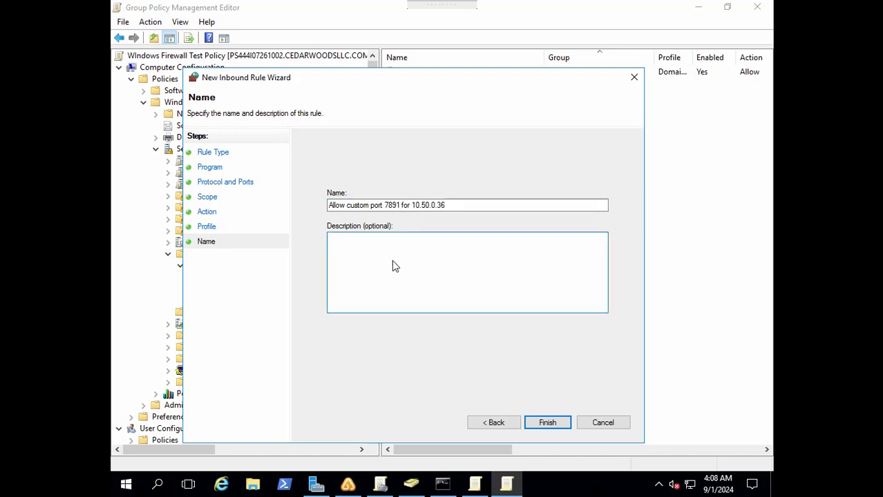
{"action": "key", "text": "ctrl+v"}
Shorten the rule's name to "Allow custom port 7891." and finish creating the inbound rule
{"action": "left_click", "coordinate": [460, 204]}
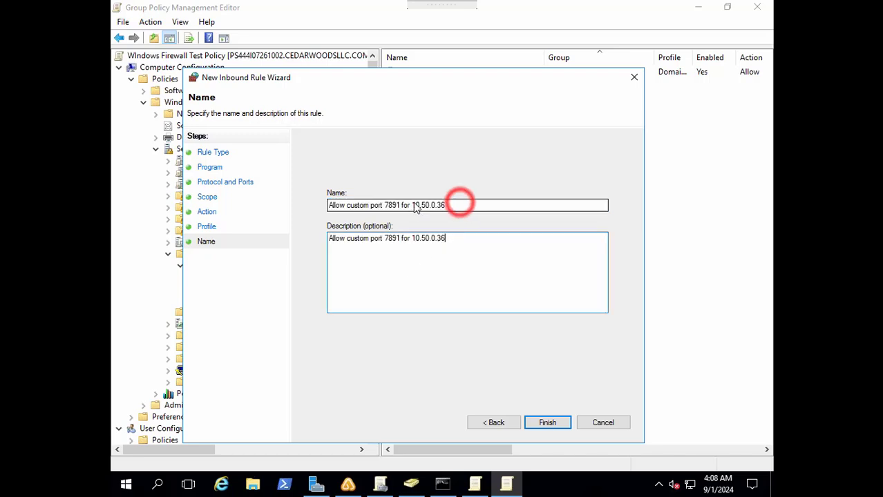
{"action": "key", "text": "ctrl+shift+Left"}
{"action": "key", "text": "shift+Left"}
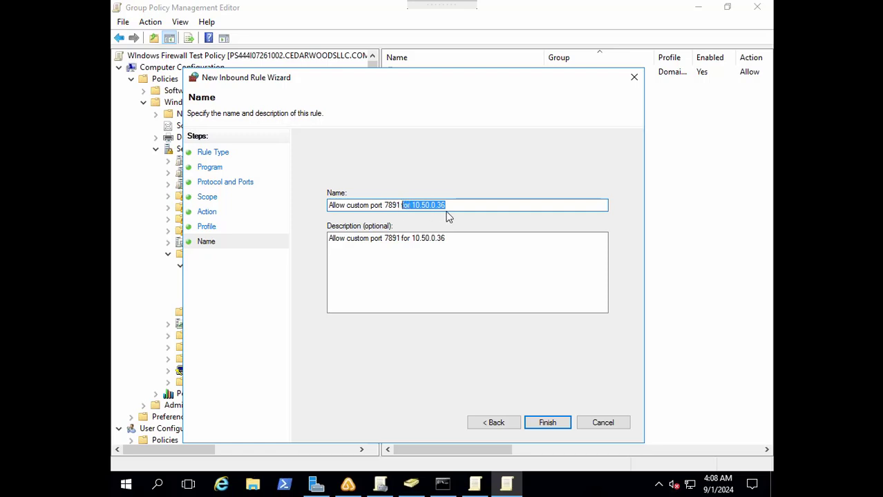
{"action": "key", "text": "BackSpace"}
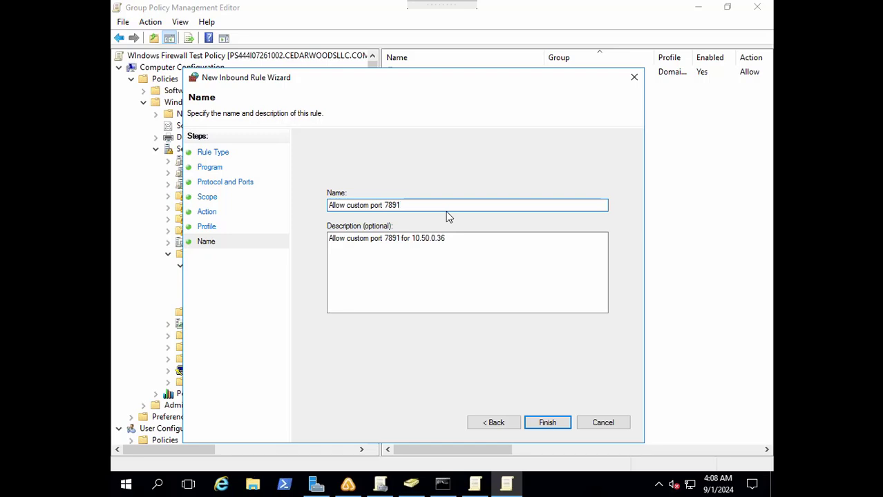
{"action": "left_click_drag", "start_coordinate": [474, 243], "coordinate": [375, 310]}
{"action": "left_click", "coordinate": [418, 384]}
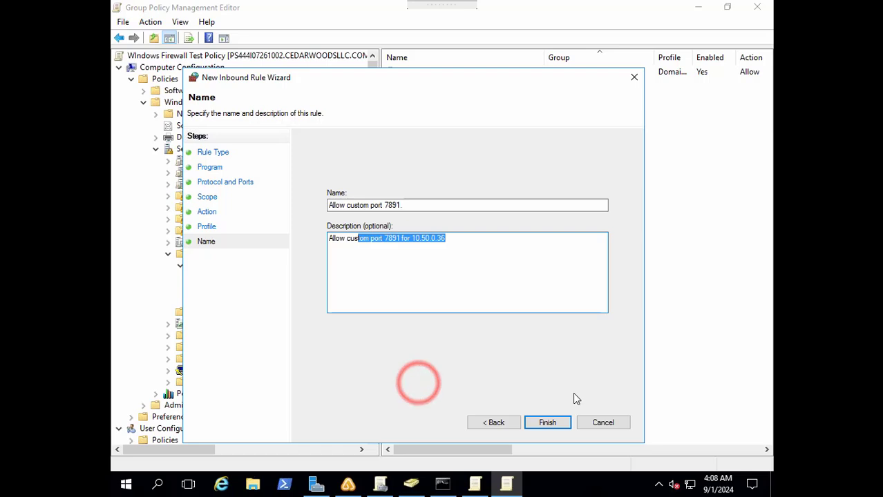
{"action": "left_click", "coordinate": [547, 423]}
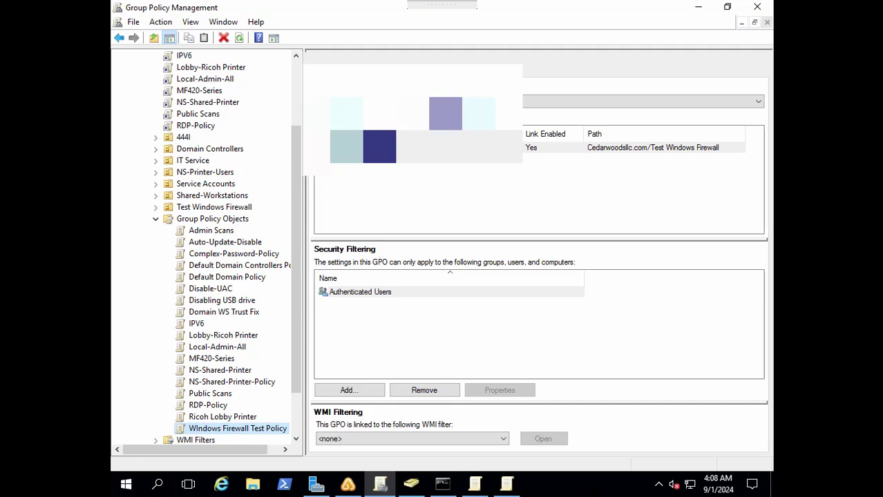
Review the WIndows Firewall Test Policy's settings report, expanding its Security Settings and Administrative Templates sections
{"action": "left_click", "coordinate": [227, 429]}
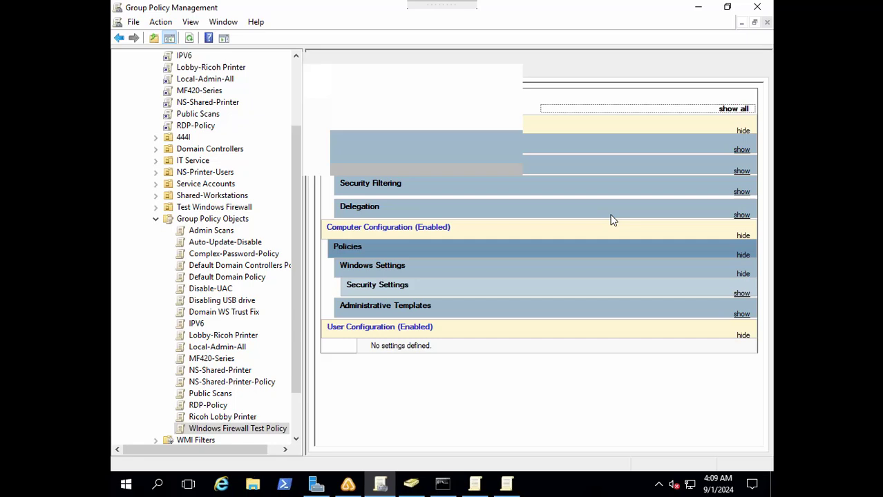
{"action": "left_click", "coordinate": [376, 291]}
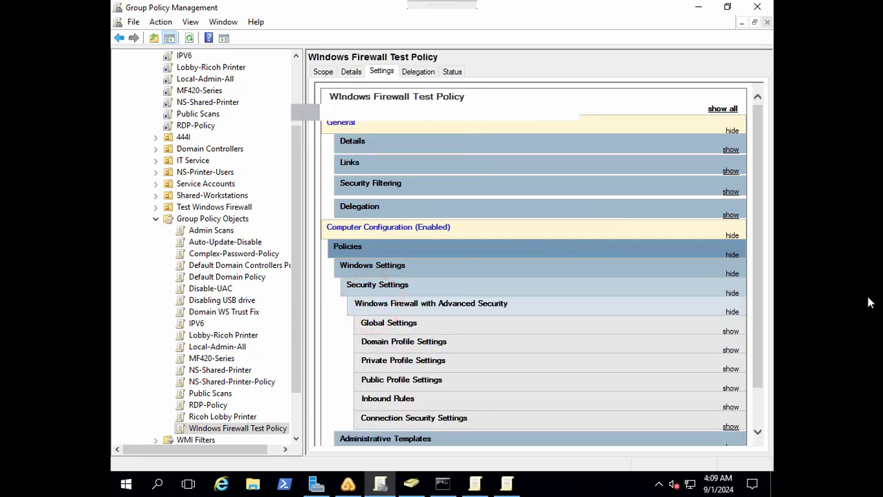
{"action": "scroll", "coordinate": [394, 432], "scroll_direction": "down", "scroll_amount": 2}
{"action": "left_click", "coordinate": [387, 394]}
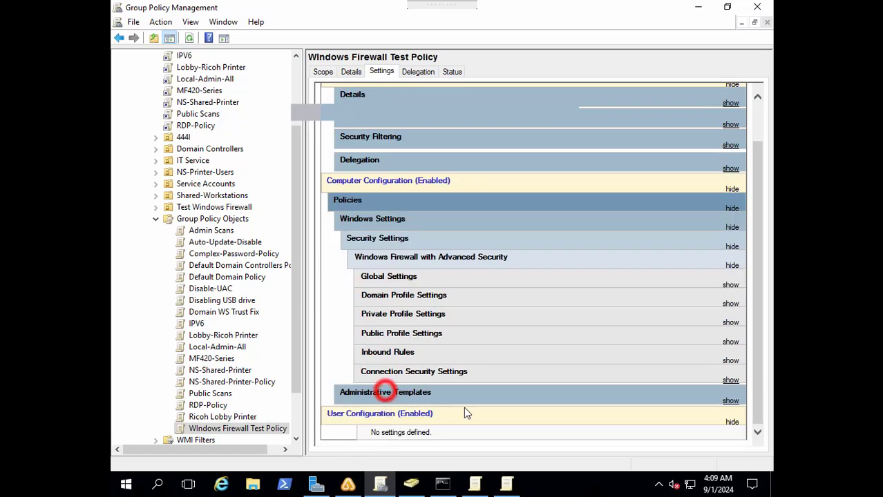
{"action": "left_click", "coordinate": [758, 324]}
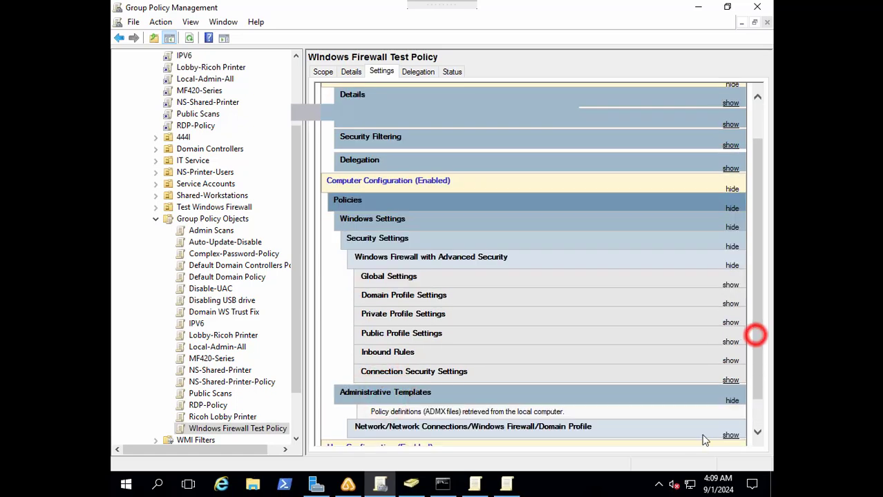
Open the WIndows Firewall Test Policy for editing and expand Computer Configuration policies down to Security Settings
{"action": "right_click", "coordinate": [239, 431]}
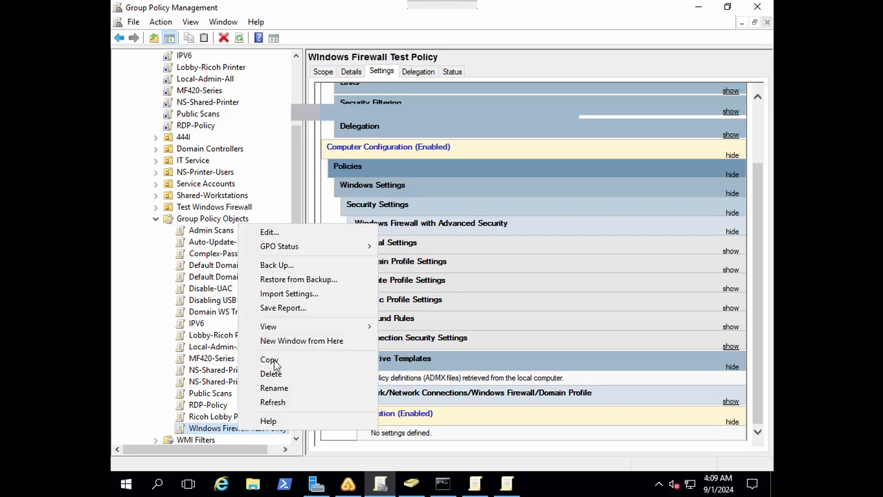
{"action": "left_click", "coordinate": [281, 232]}
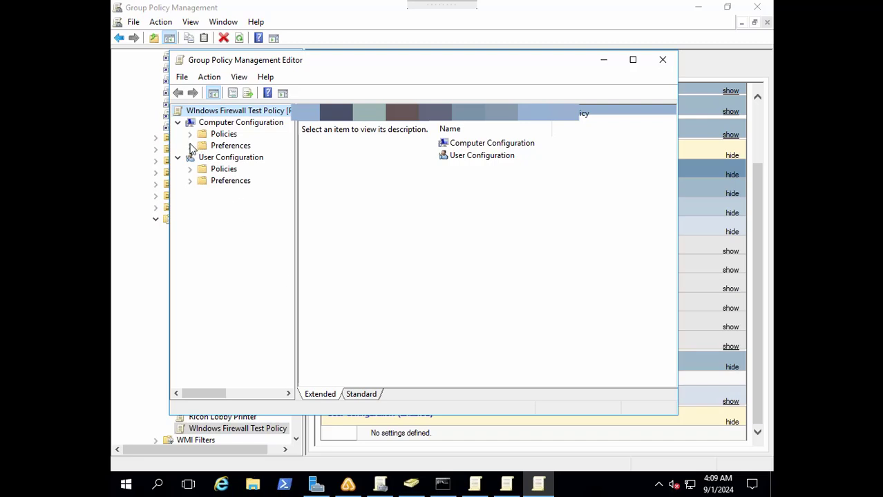
{"action": "left_click", "coordinate": [190, 146]}
{"action": "left_click", "coordinate": [190, 134]}
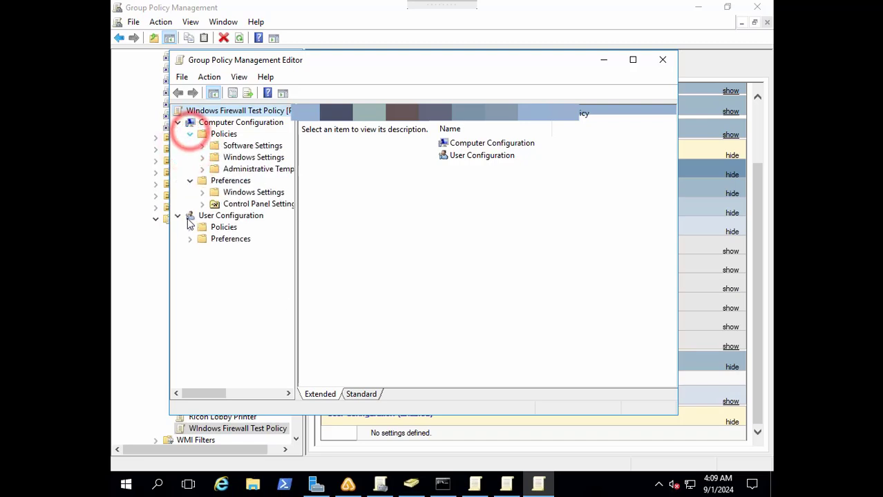
{"action": "left_click", "coordinate": [201, 158]}
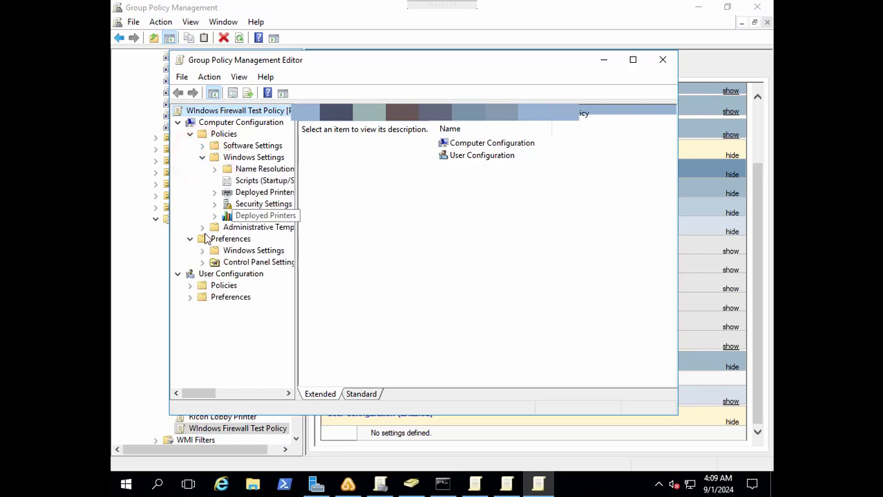
{"action": "left_click", "coordinate": [214, 204]}
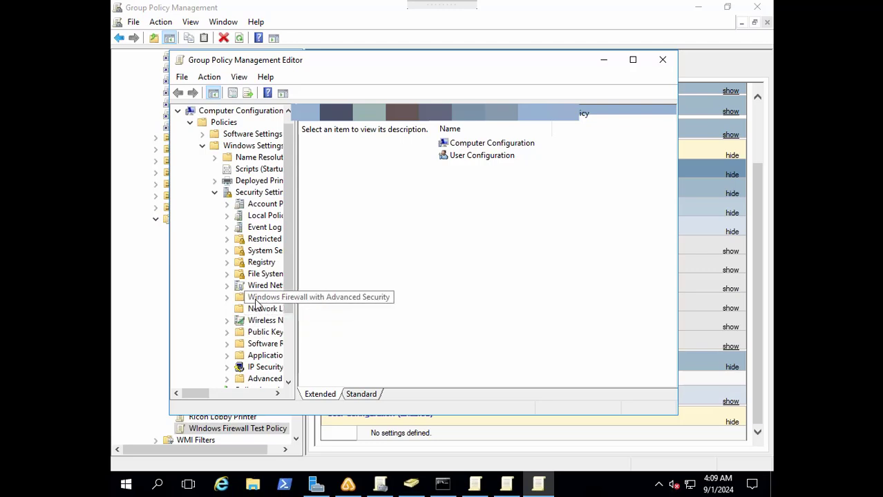
Display the inbound rules under Windows Firewall with Advanced Security and check the ICMP and port 7891 rules
{"action": "left_click", "coordinate": [255, 299]}
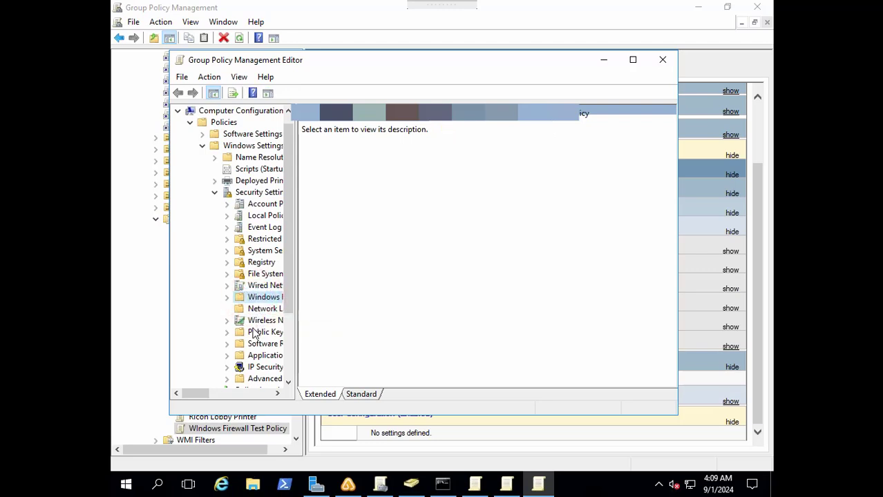
{"action": "left_click", "coordinate": [226, 298]}
{"action": "left_click", "coordinate": [226, 297]}
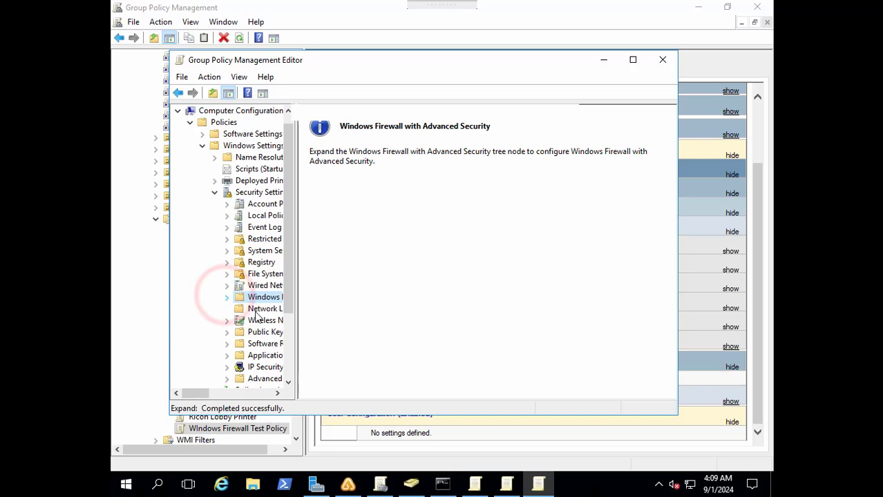
{"action": "left_click", "coordinate": [227, 297]}
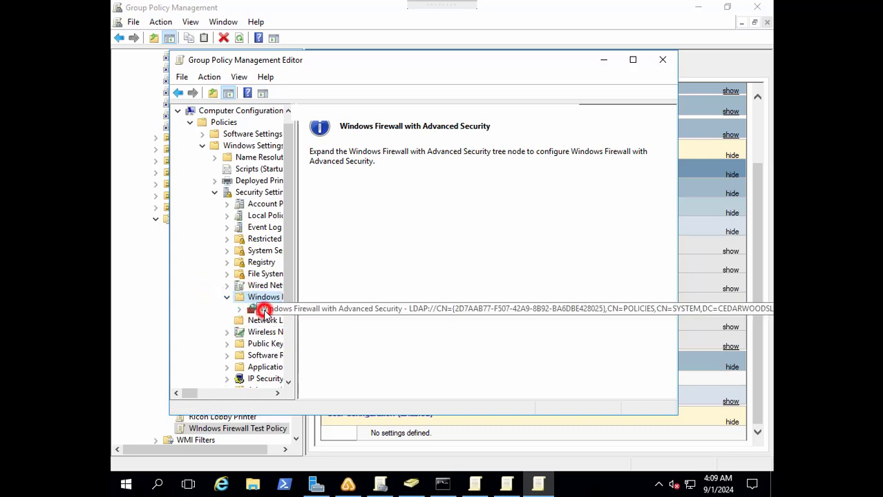
{"action": "left_click", "coordinate": [266, 309]}
{"action": "left_click", "coordinate": [239, 309]}
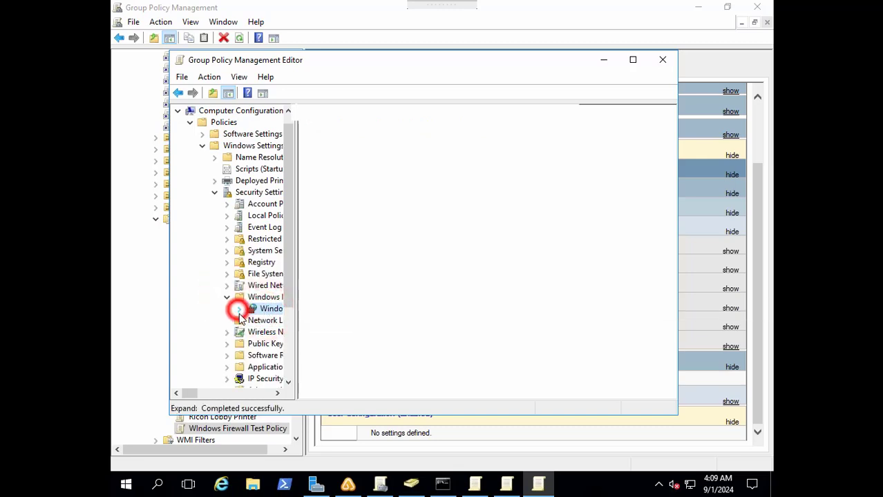
{"action": "left_click", "coordinate": [275, 321]}
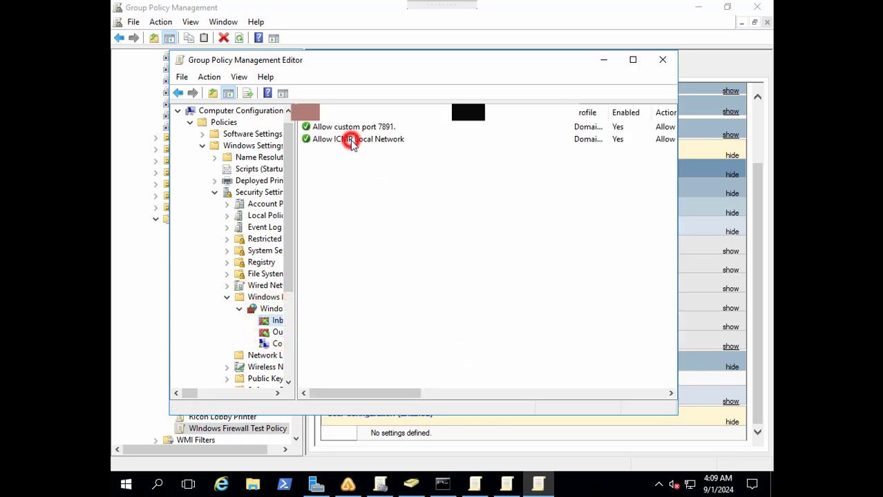
{"action": "left_click", "coordinate": [352, 141]}
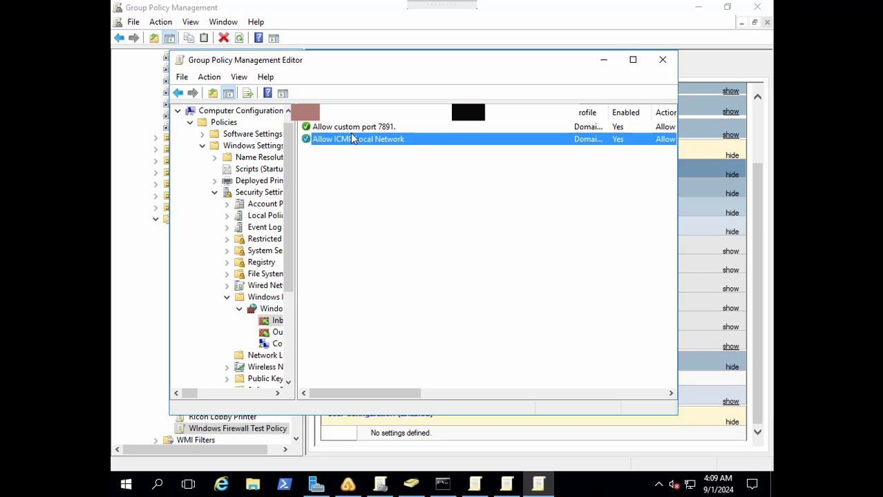
{"action": "left_click", "coordinate": [355, 128]}
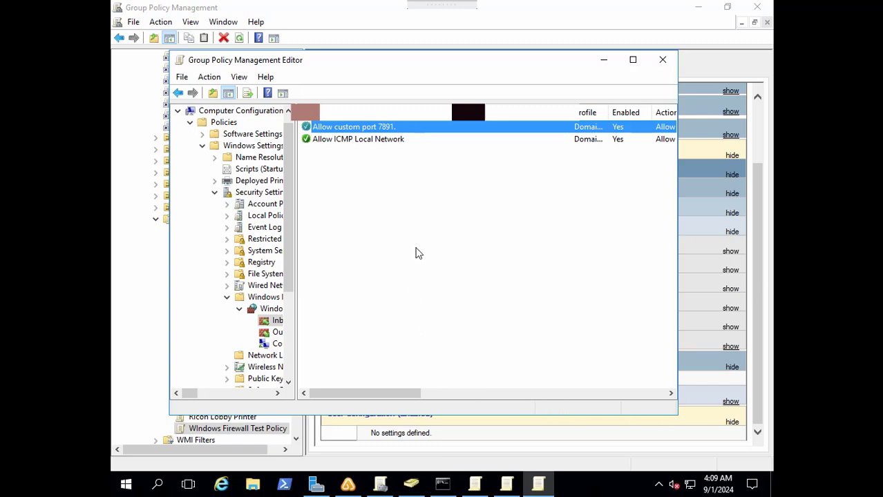
Minimize the policy editor and view the scope of the policy linked under the Test Windows Firewall OU
{"action": "left_click", "coordinate": [603, 60]}
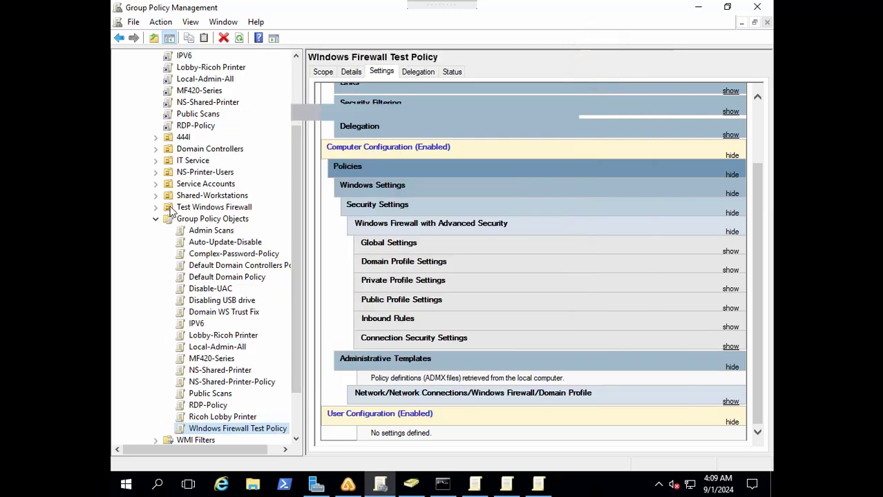
{"action": "left_click", "coordinate": [156, 208]}
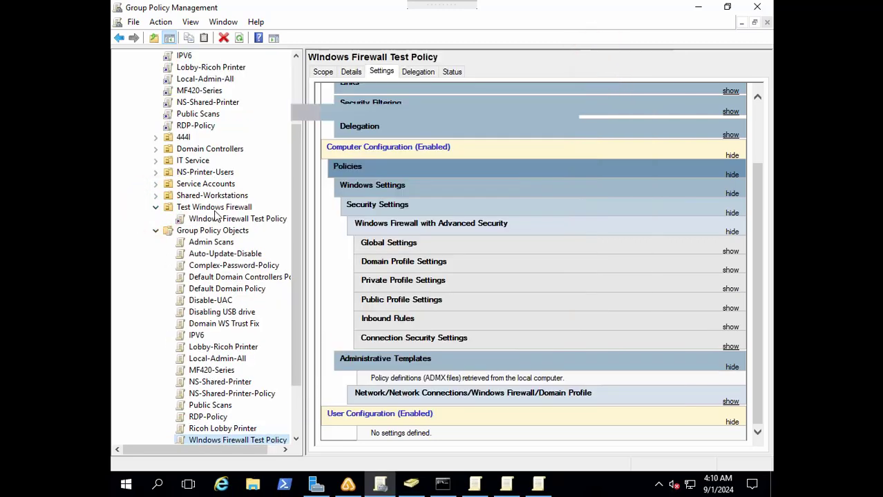
{"action": "left_click", "coordinate": [250, 220]}
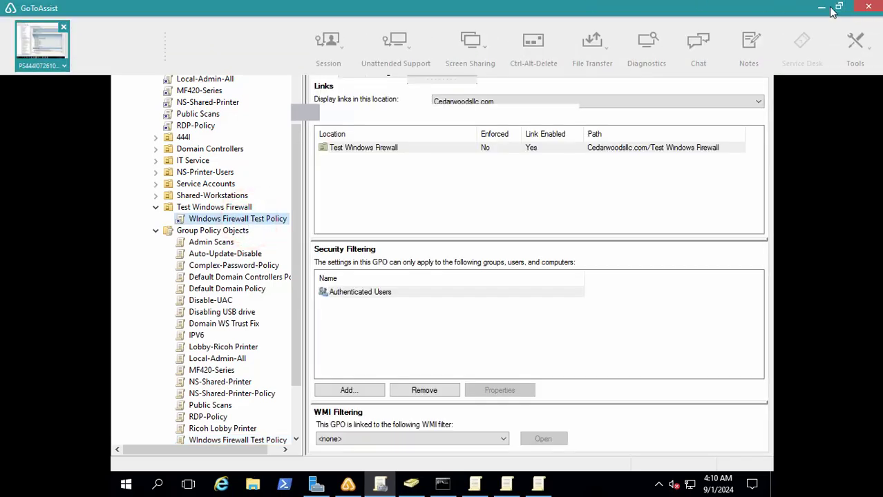
{"action": "left_click", "coordinate": [822, 6]}
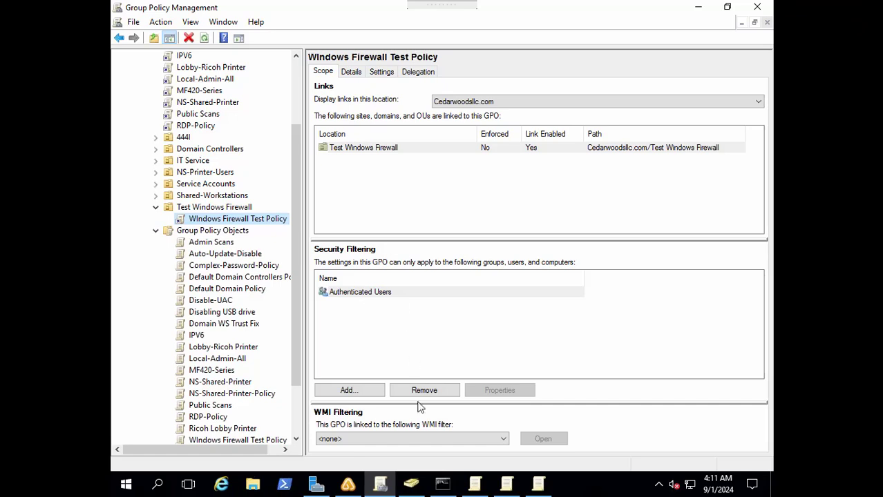
Bring back the policy editor with the inbound rules and maximize its window to examine the rule list
{"action": "left_click", "coordinate": [539, 486]}
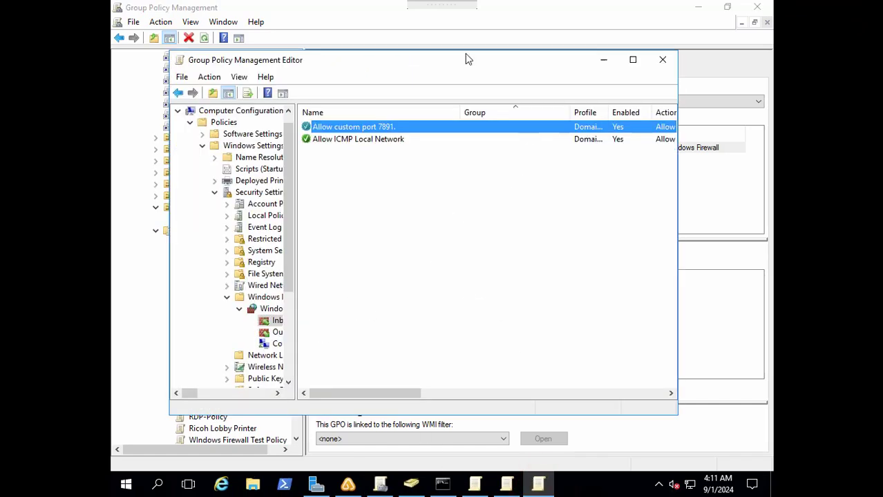
{"action": "left_click", "coordinate": [558, 265]}
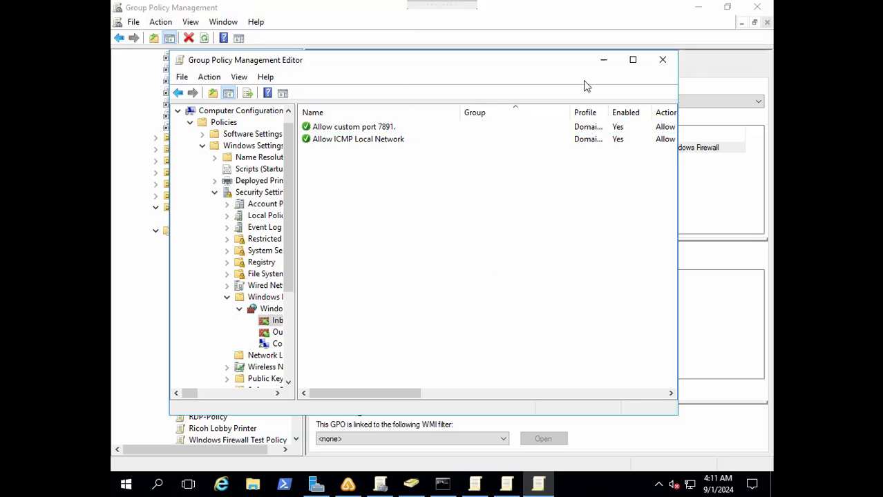
{"action": "left_click", "coordinate": [633, 59]}
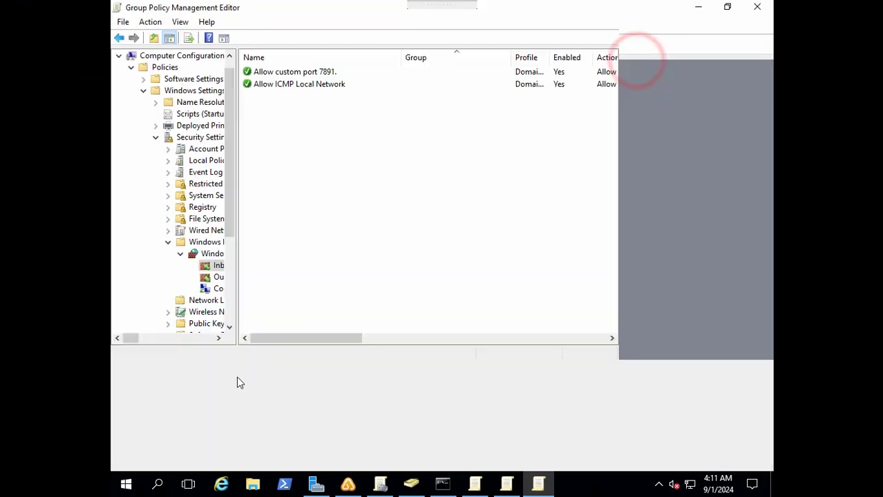
{"action": "left_click", "coordinate": [216, 452]}
{"action": "left_click", "coordinate": [215, 452]}
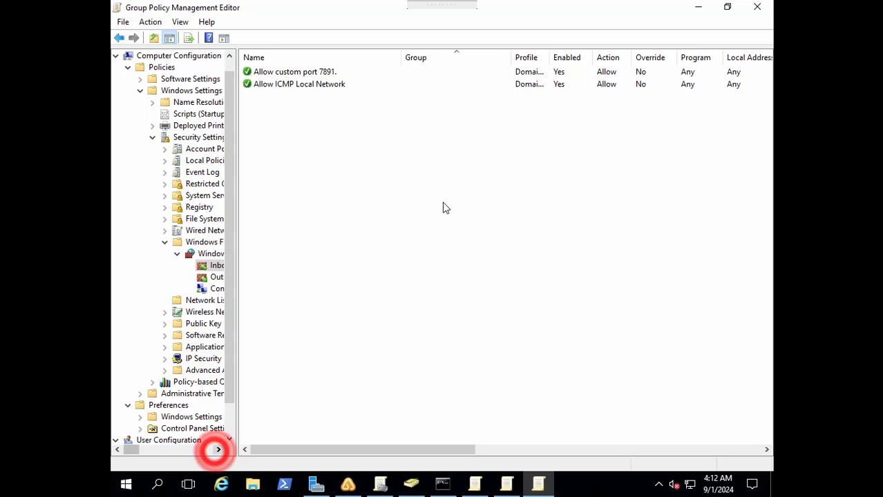
Display the outbound rules of the policy and minimize the remote session toolbar window
{"action": "left_click", "coordinate": [214, 277]}
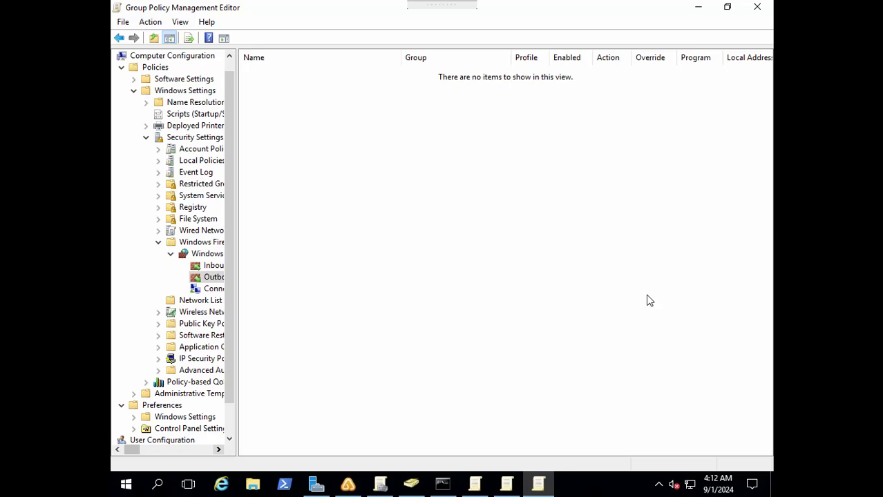
{"action": "mouse_move", "coordinate": [418, 4]}
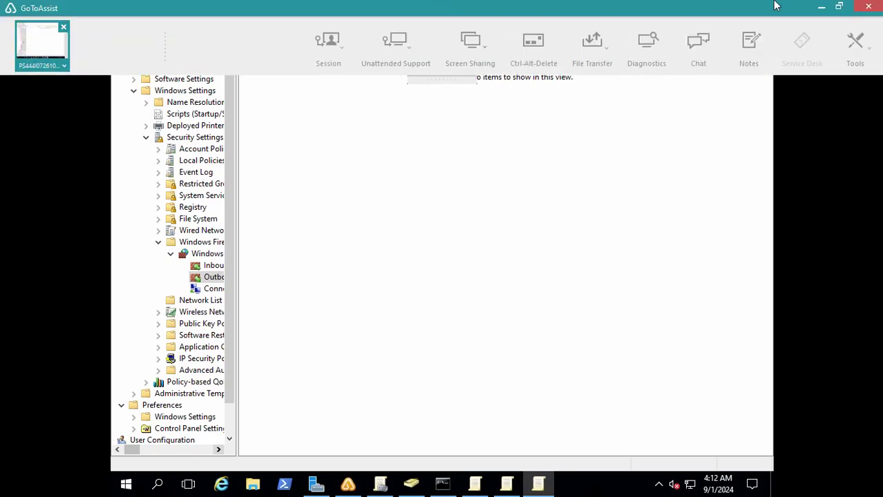
{"action": "left_click", "coordinate": [807, 6]}
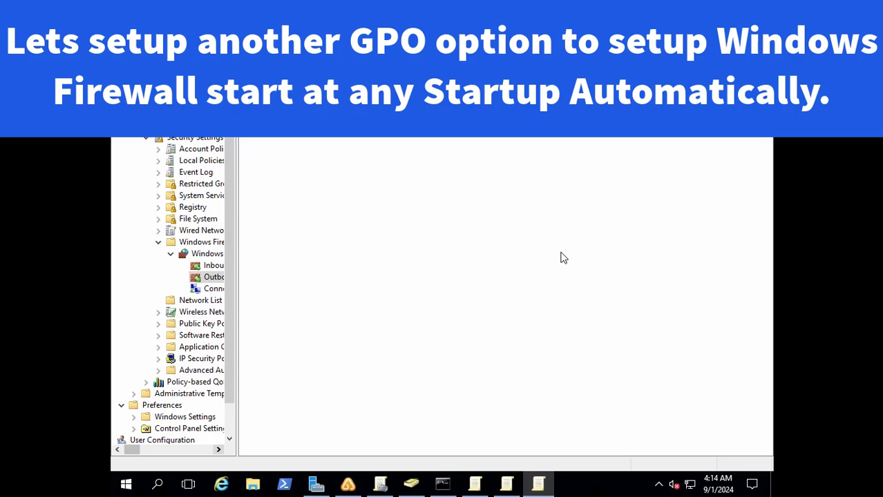
Collapse the Windows Firewall node and open the Windows Firewall service's properties under System Services
{"action": "left_click", "coordinate": [158, 245]}
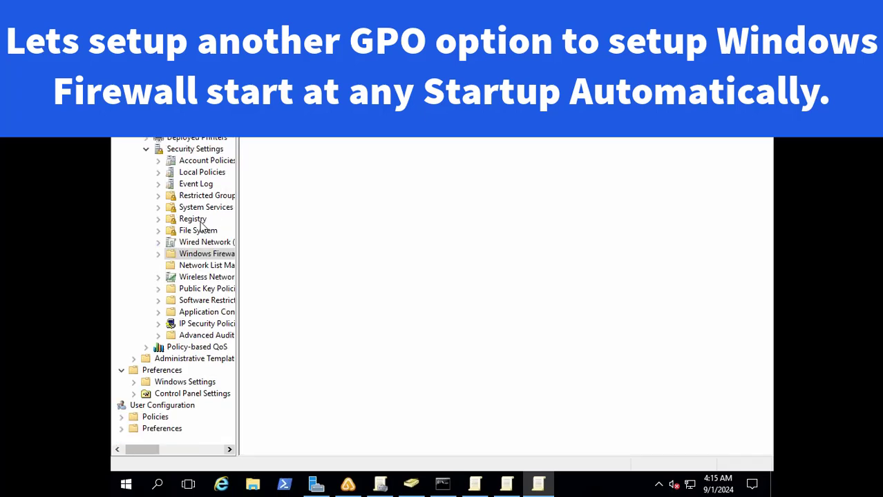
{"action": "left_click", "coordinate": [202, 209]}
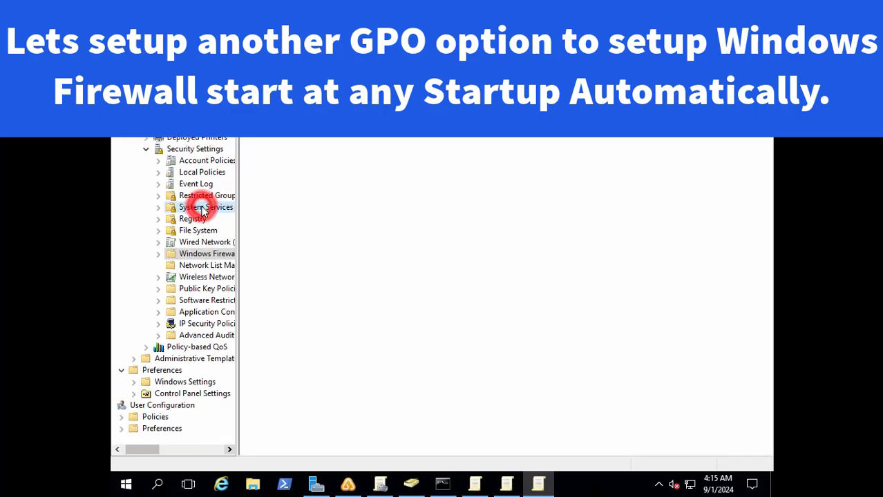
{"action": "left_click", "coordinate": [281, 209]}
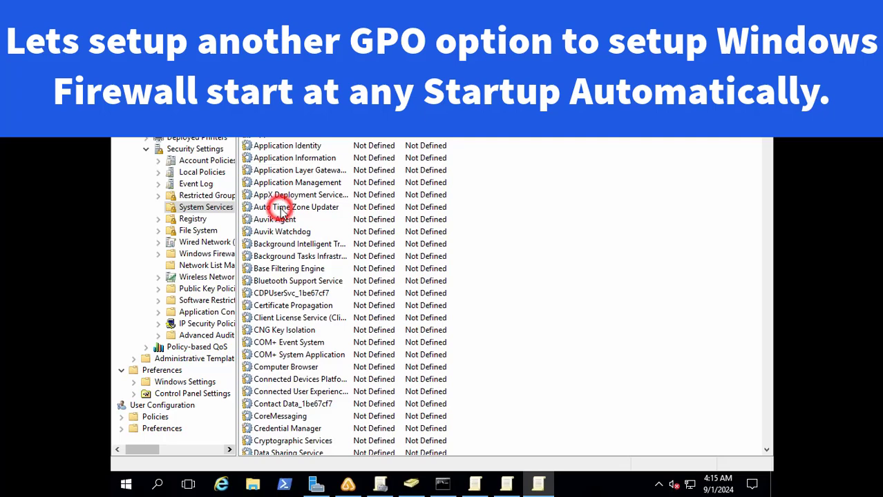
{"action": "scroll", "coordinate": [281, 214], "scroll_direction": "down", "scroll_amount": 20}
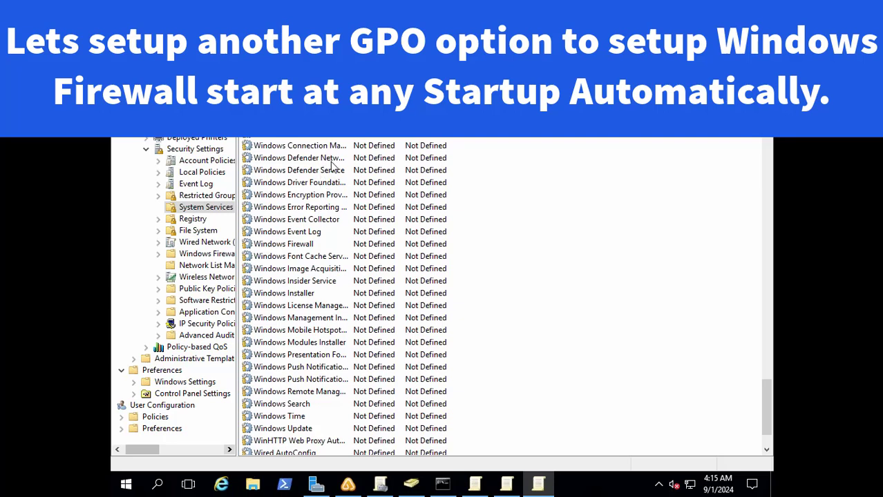
{"action": "double_click", "coordinate": [296, 245]}
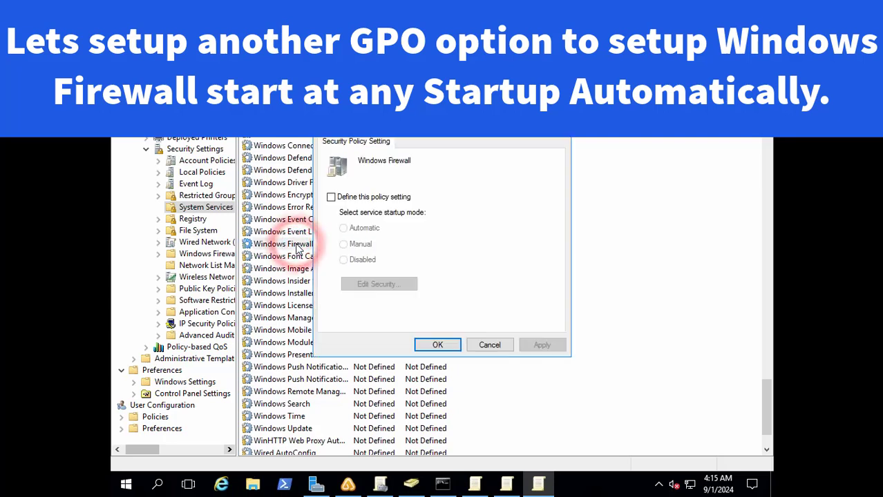
Define the Windows Firewall service policy setting with startup mode Automatic and apply it
{"action": "left_click", "coordinate": [331, 197]}
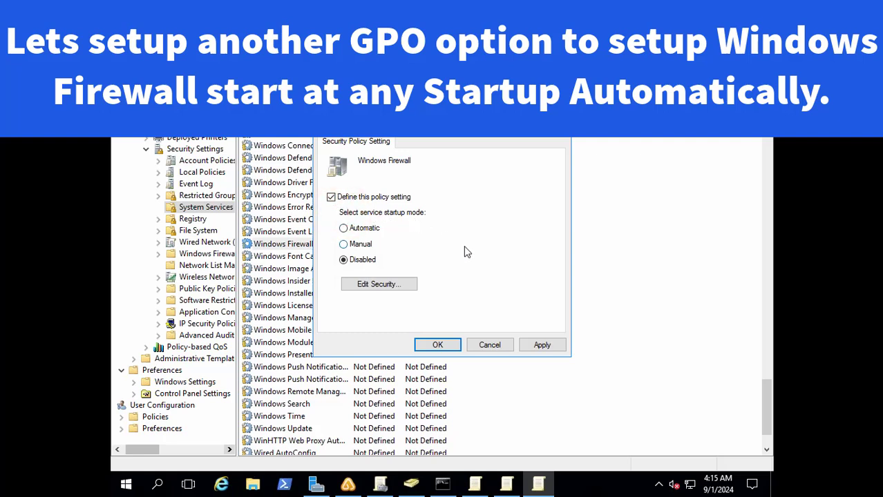
{"action": "left_click", "coordinate": [343, 231]}
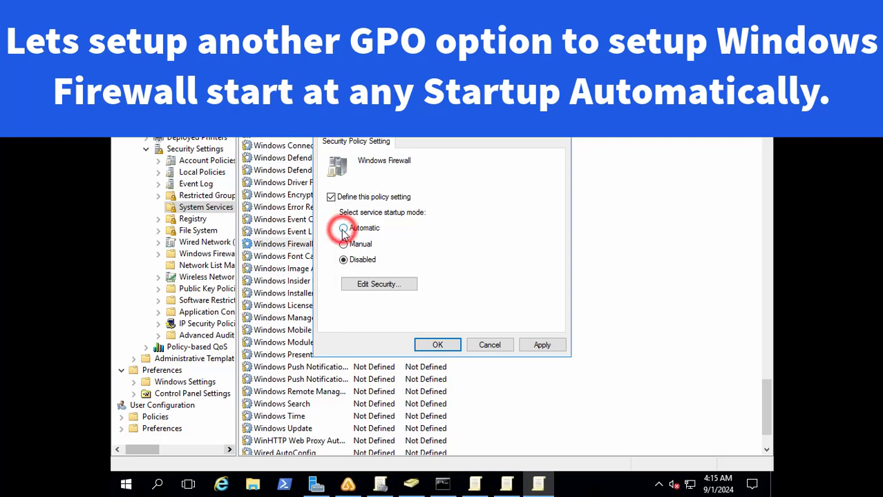
{"action": "left_click", "coordinate": [543, 346]}
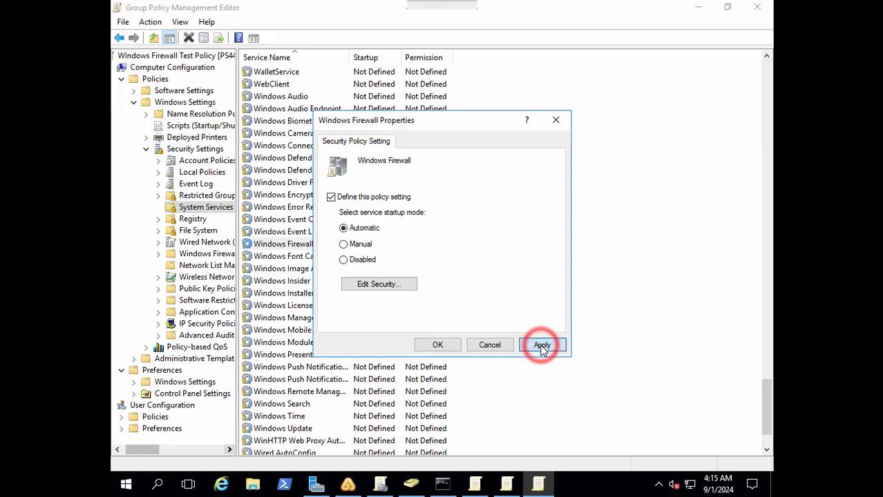
{"action": "left_click", "coordinate": [437, 345]}
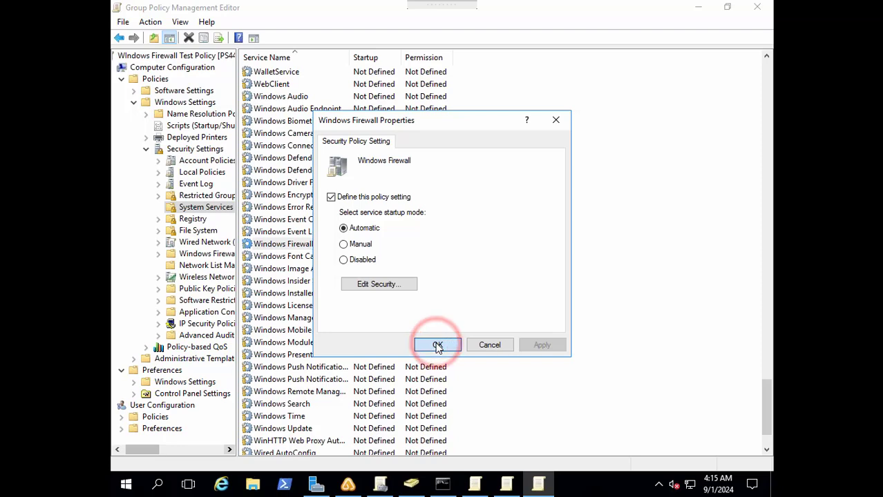
Reopen the Windows Firewall service's properties and add the Everyone group to its security permissions
{"action": "double_click", "coordinate": [283, 246]}
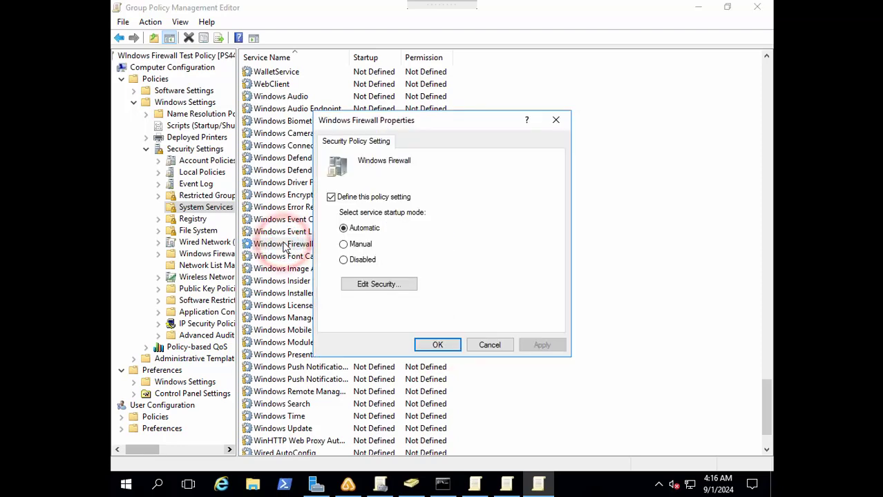
{"action": "left_click", "coordinate": [380, 285]}
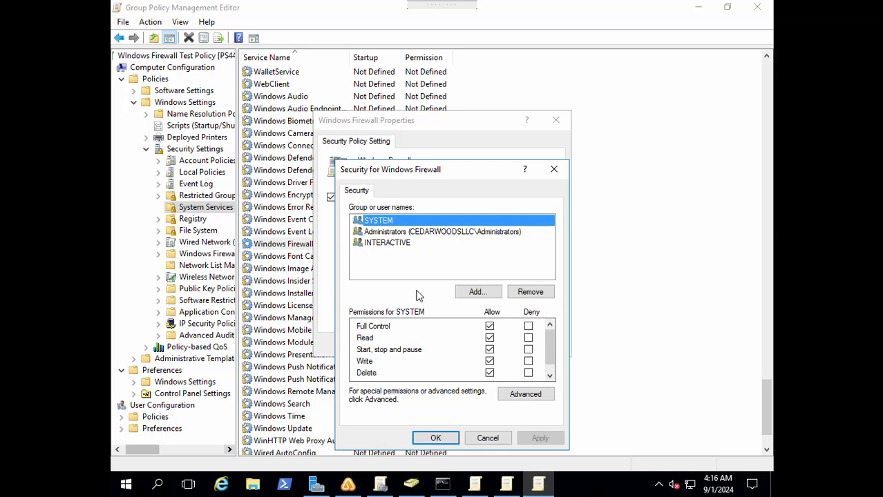
{"action": "left_click", "coordinate": [472, 293]}
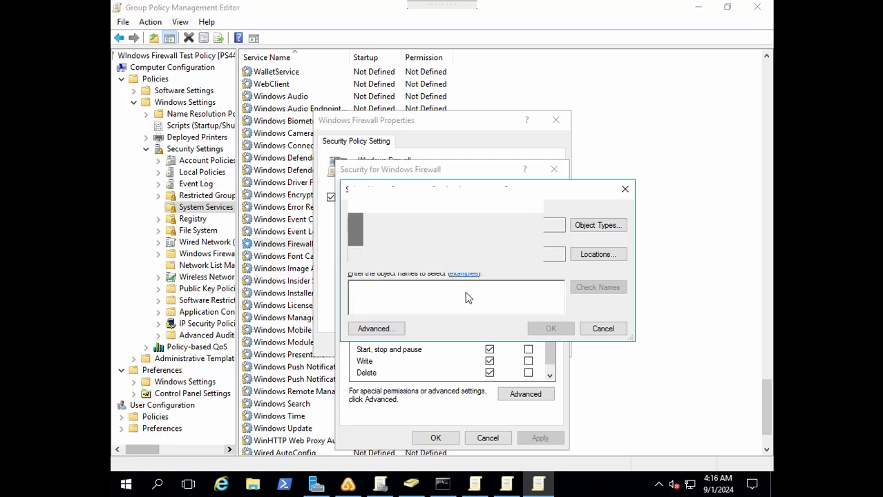
{"action": "left_click", "coordinate": [602, 330]}
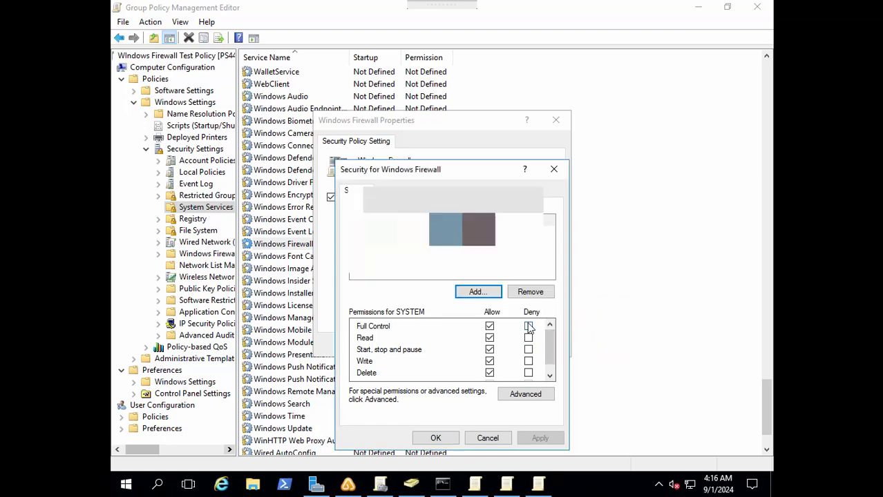
{"action": "left_click", "coordinate": [484, 294]}
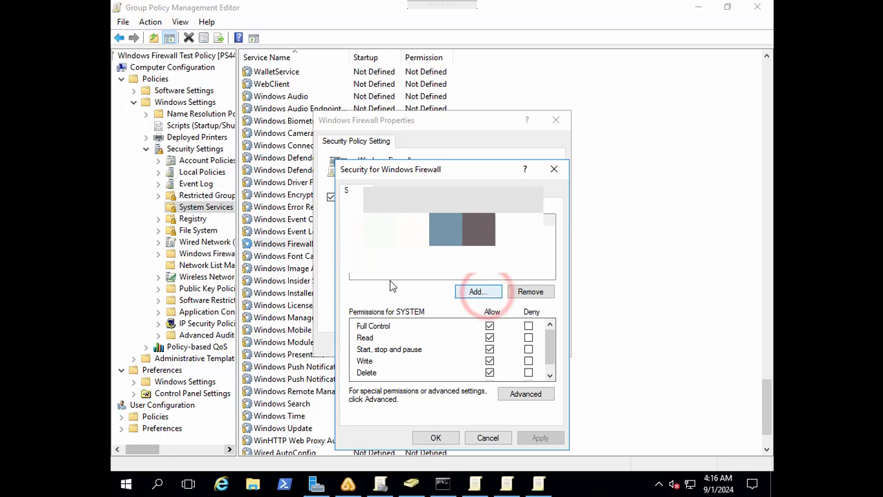
{"action": "left_click", "coordinate": [410, 302]}
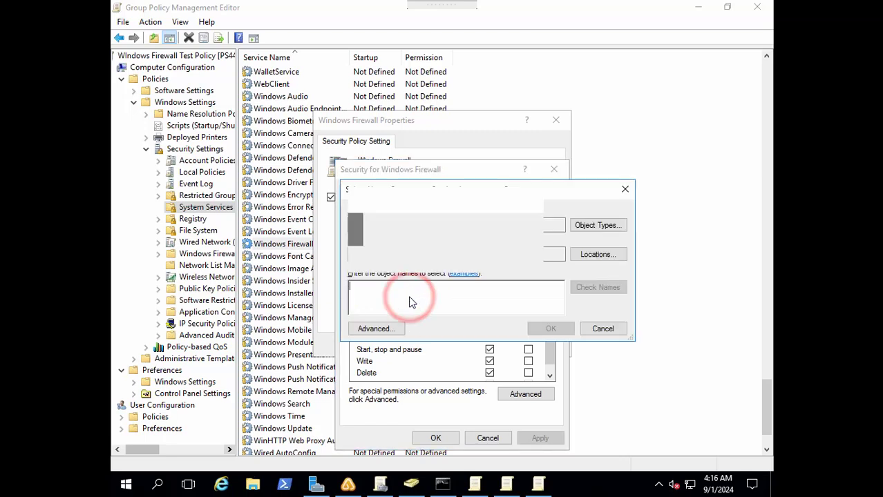
{"action": "type", "text": "everyon"}
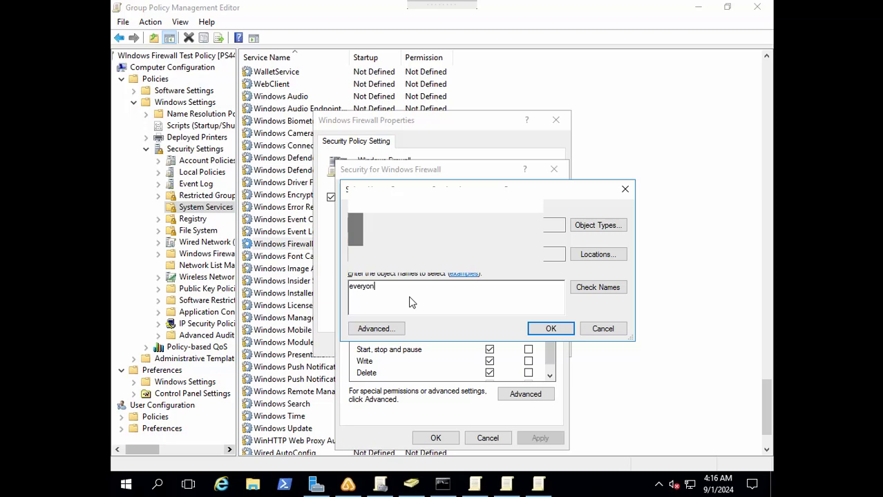
{"action": "type", "text": "e"}
{"action": "key", "text": "Return"}
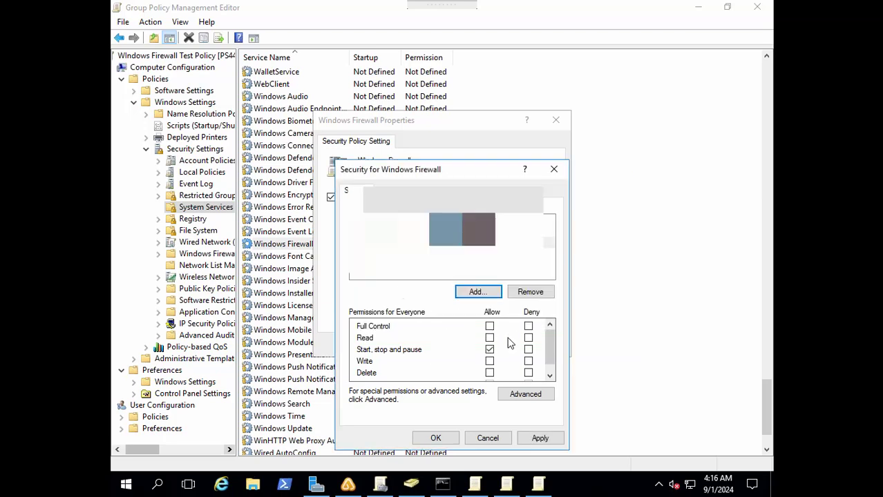
Try denying Everyone start, stop and pause, write and delete permissions without denying Read, then decline the security change and close the properties
{"action": "left_click", "coordinate": [528, 327]}
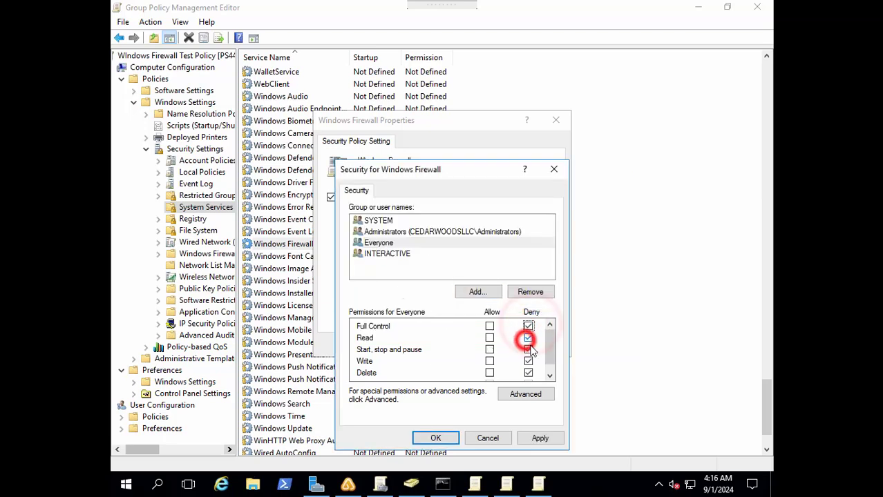
{"action": "left_click", "coordinate": [528, 338]}
{"action": "left_click", "coordinate": [540, 438]}
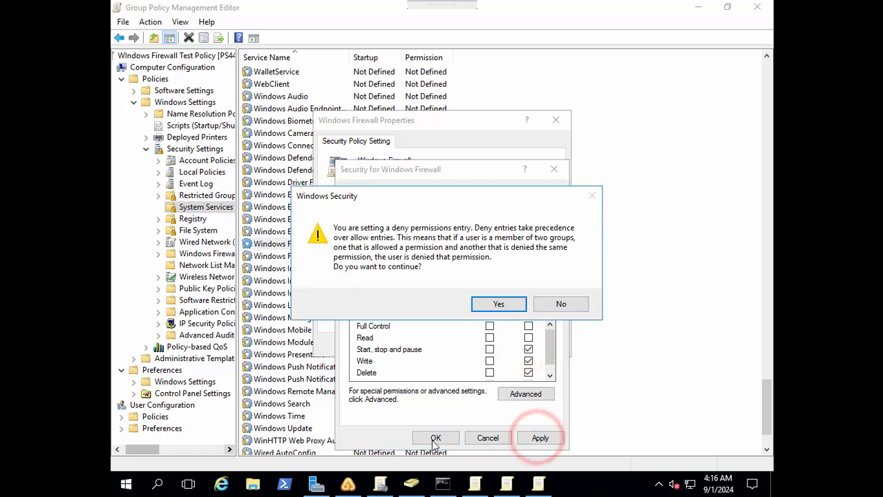
{"action": "left_click", "coordinate": [500, 305]}
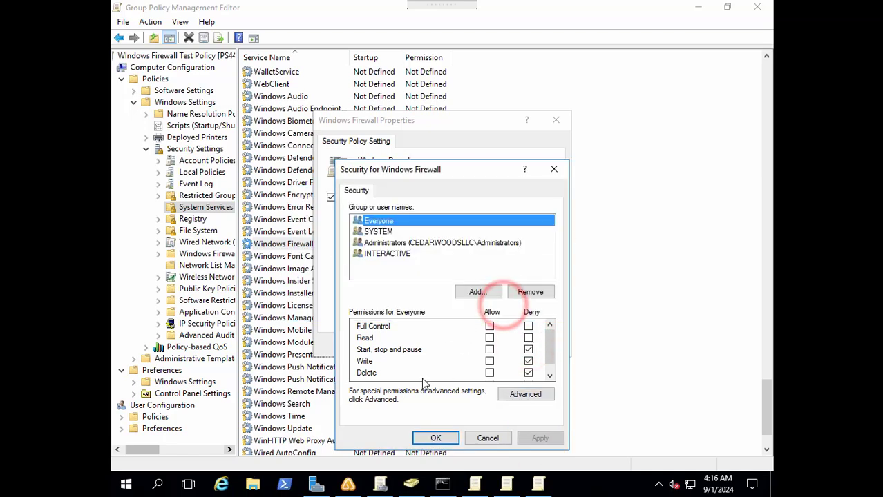
{"action": "left_click", "coordinate": [437, 438]}
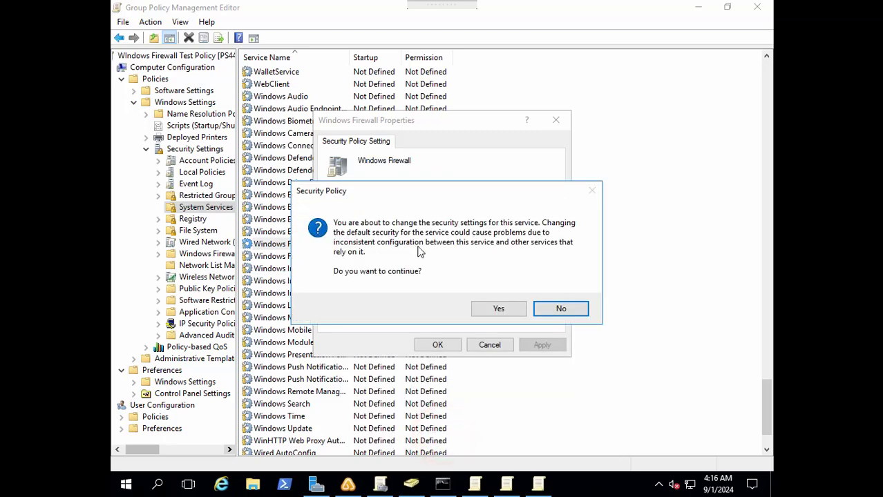
{"action": "left_click", "coordinate": [565, 308]}
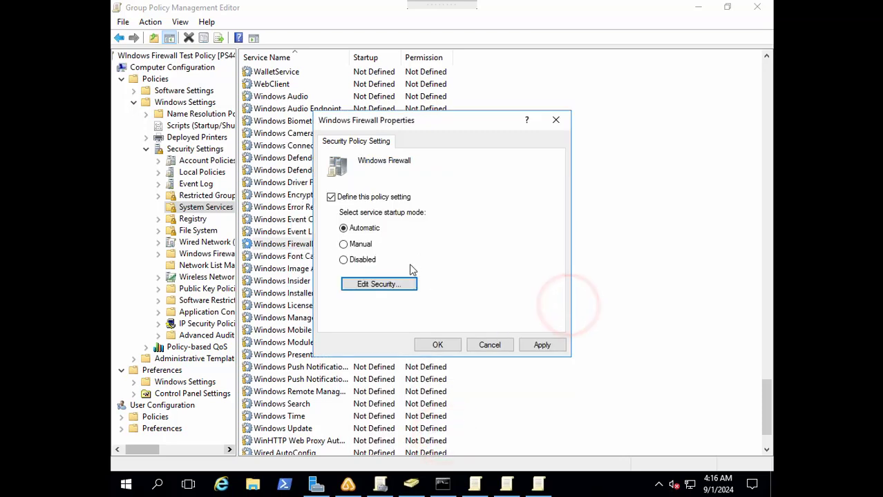
{"action": "left_click", "coordinate": [438, 344]}
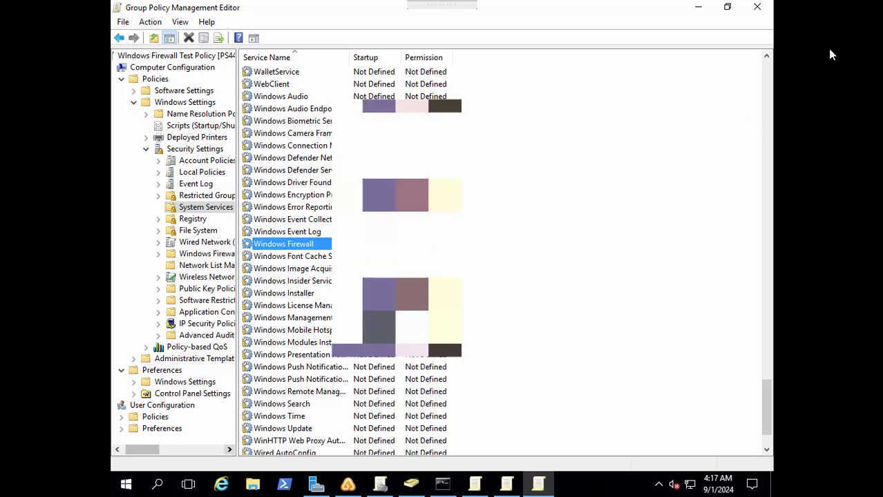
Close the policy editor and review the WIndows Firewall Test Policy object and the GPOs linked to the Test Windows Firewall OU
{"action": "left_click", "coordinate": [758, 8]}
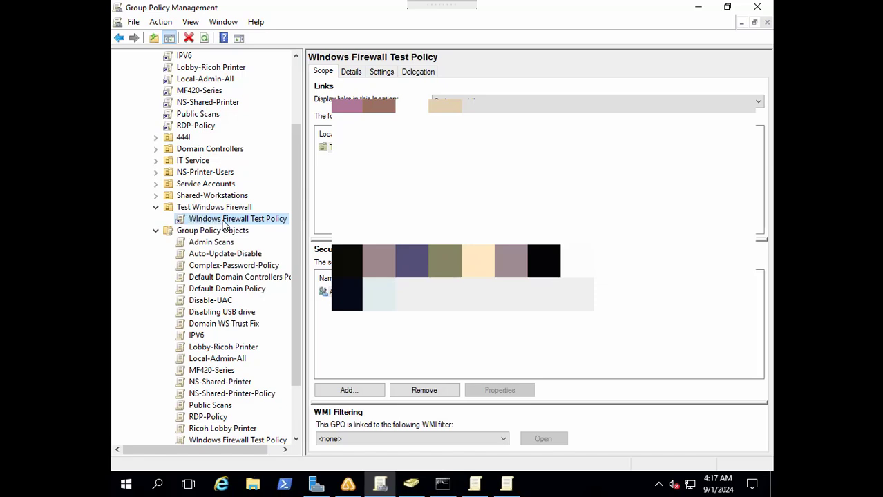
{"action": "left_click_drag", "start_coordinate": [296, 243], "coordinate": [296, 290]}
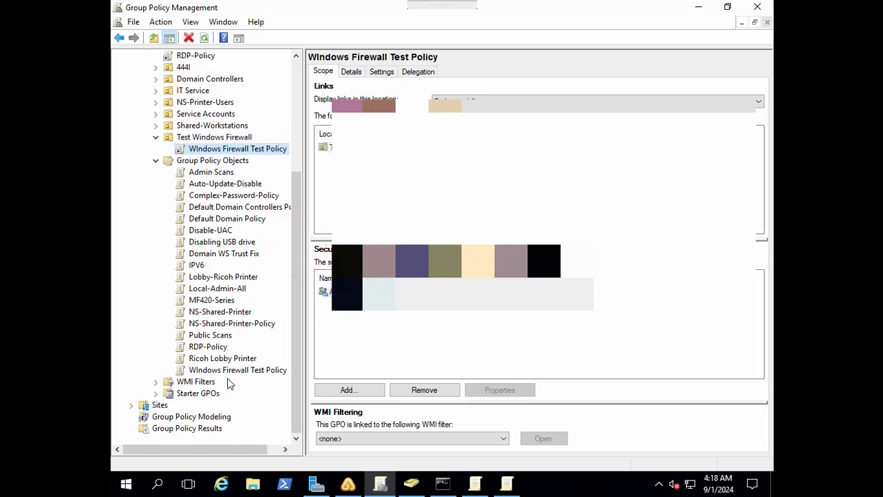
{"action": "left_click", "coordinate": [225, 371]}
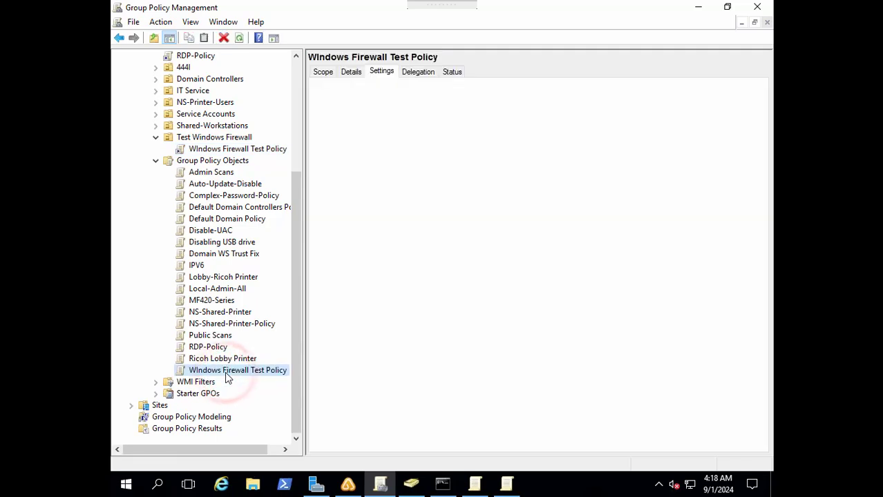
{"action": "left_click", "coordinate": [217, 138]}
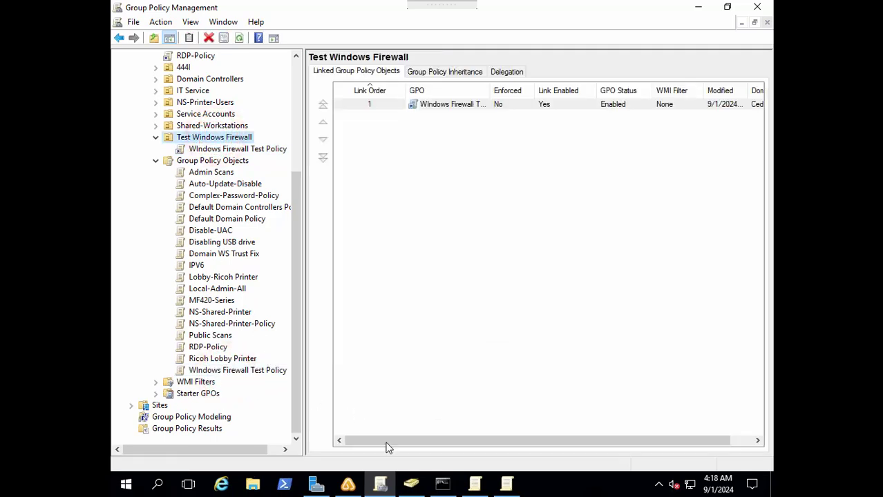
Check the Test Windows Firewall OU in Active Directory Users and Computers, then minimize it and the Group Policy Management window
{"action": "left_click", "coordinate": [411, 485]}
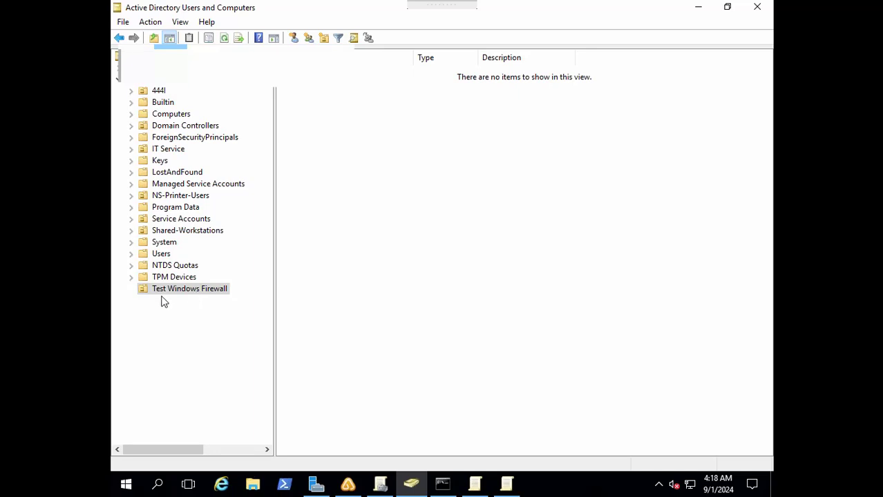
{"action": "left_click", "coordinate": [459, 315]}
{"action": "left_click", "coordinate": [698, 7]}
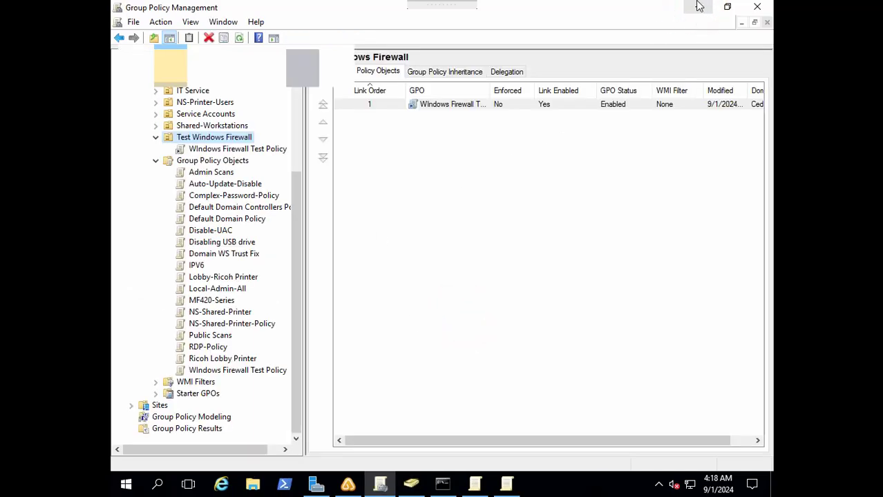
{"action": "left_click", "coordinate": [698, 7]}
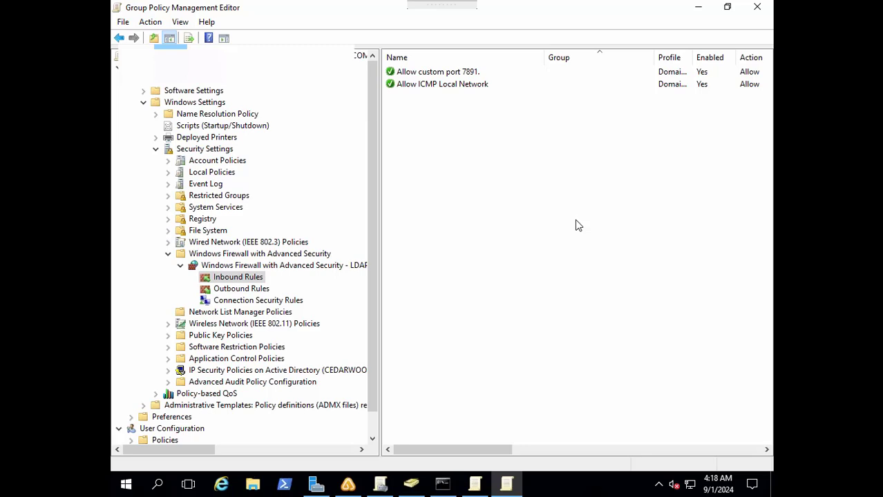
Switch to the Command Prompt and try to refresh Group Policy with the command gpupdated
{"action": "left_click", "coordinate": [443, 485]}
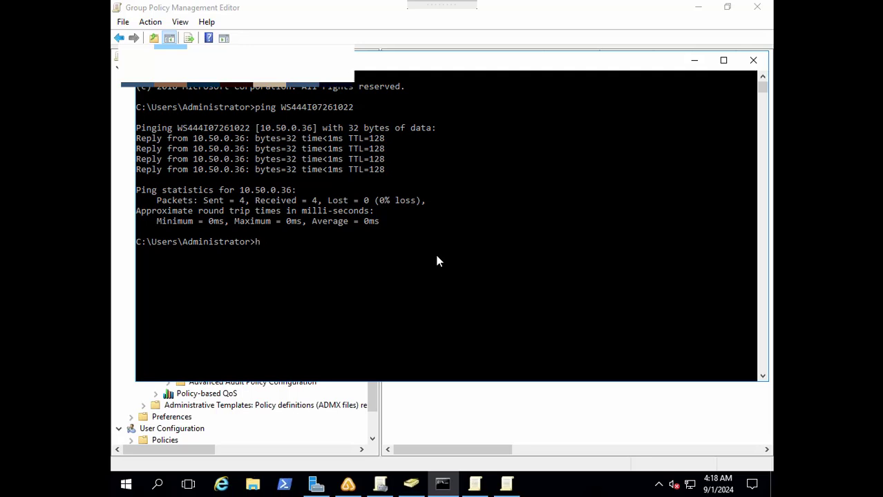
{"action": "type", "text": "gpupdated"}
{"action": "key", "text": "Return"}
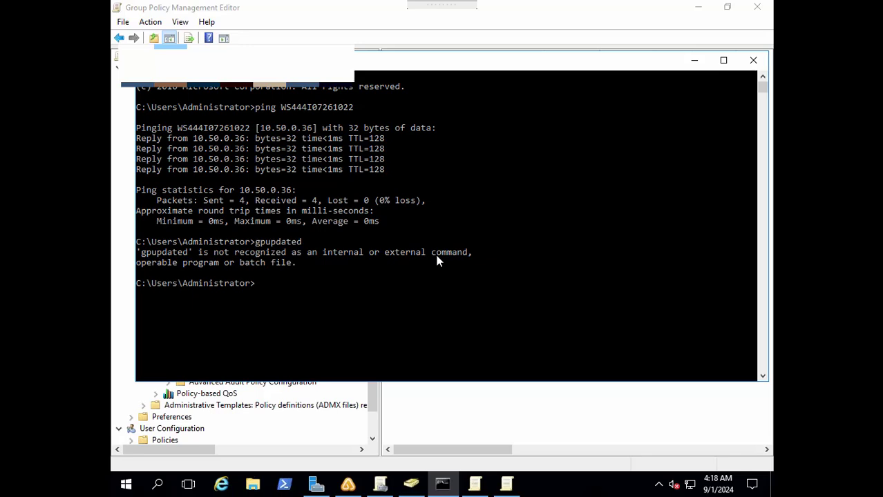
Refresh Group Policy by running gpupdate, then minimize the Command Prompt
{"action": "type", "text": "gpupdate"}
{"action": "key", "text": "Return"}
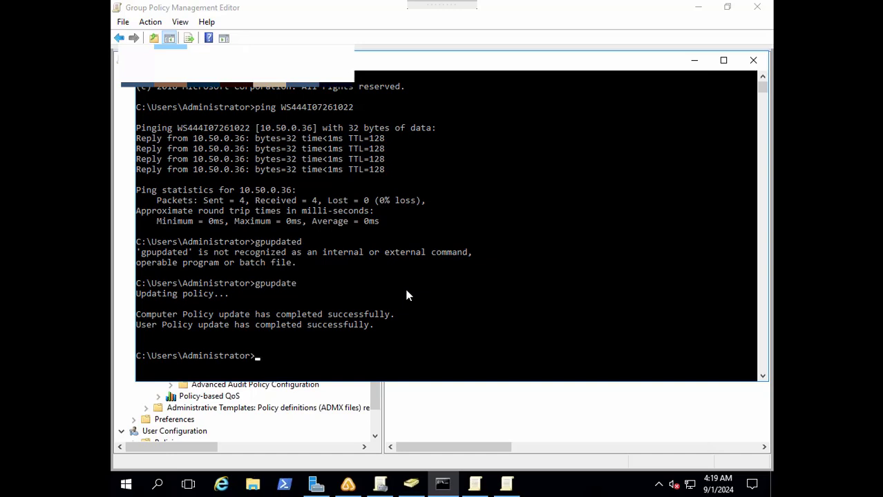
{"action": "left_click", "coordinate": [695, 62]}
Review the Allow ICMP Local Network and Allow custom port 7891 inbound rules and System Services, then minimize the GoToAssist remote session
{"action": "left_click", "coordinate": [453, 88]}
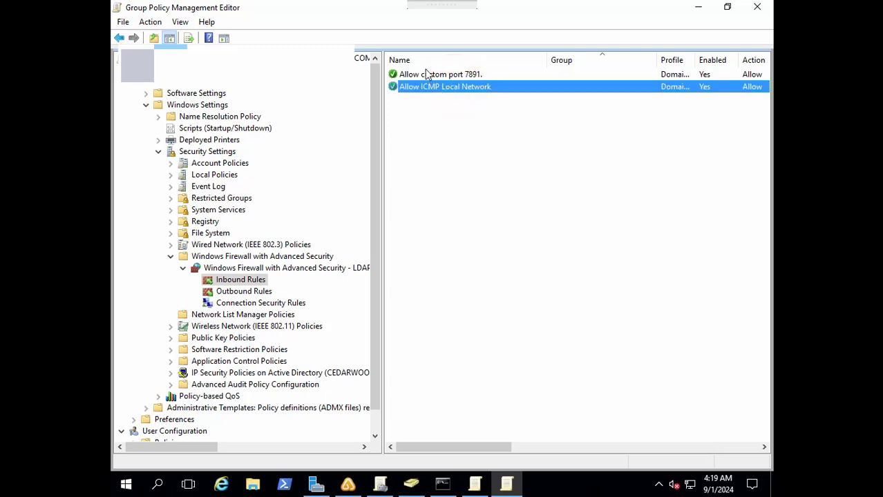
{"action": "left_click", "coordinate": [422, 76]}
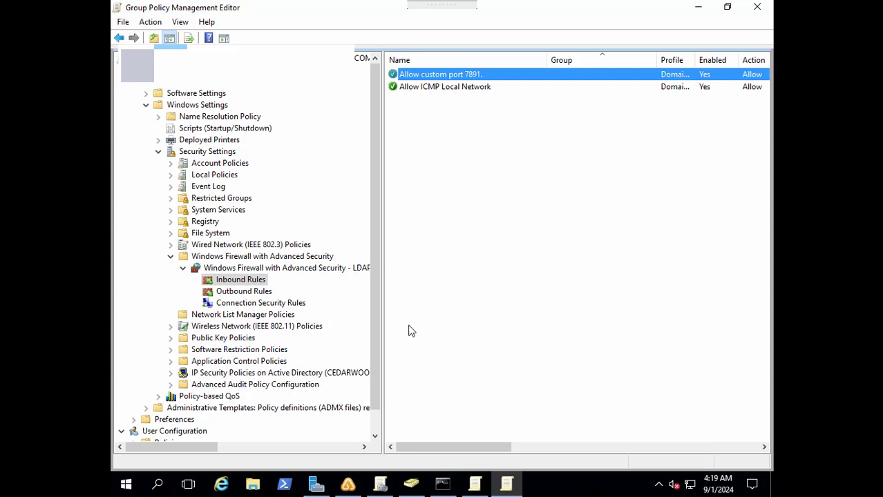
{"action": "left_click", "coordinate": [218, 210]}
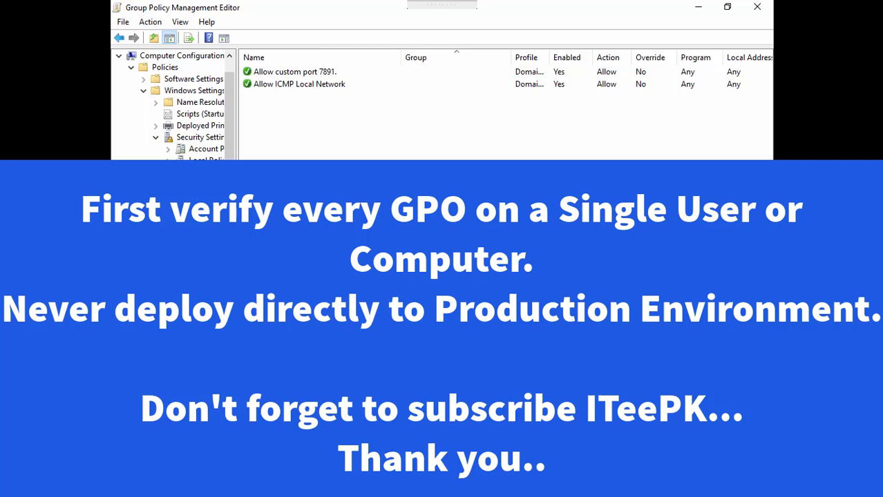
{"action": "mouse_move", "coordinate": [452, 5]}
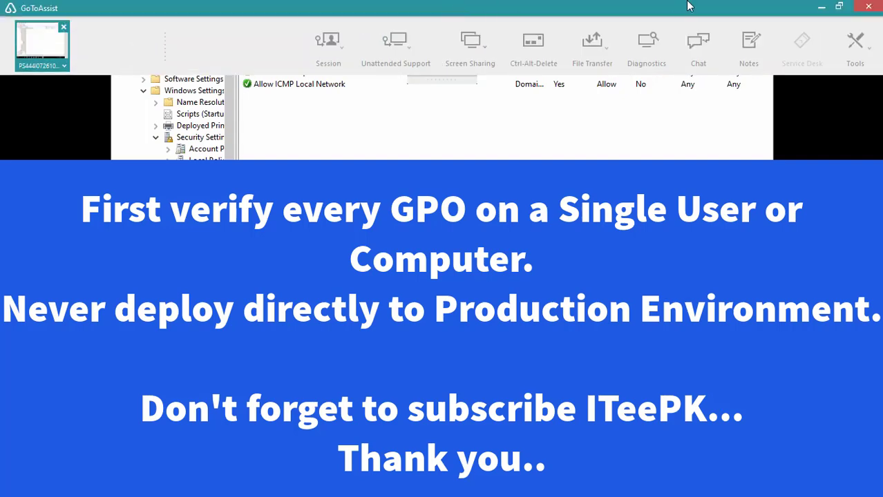
{"action": "left_click", "coordinate": [816, 3]}
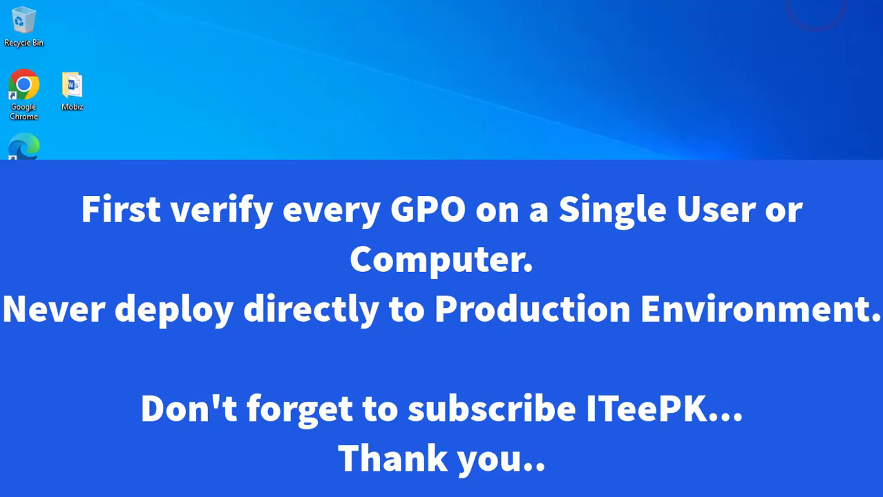